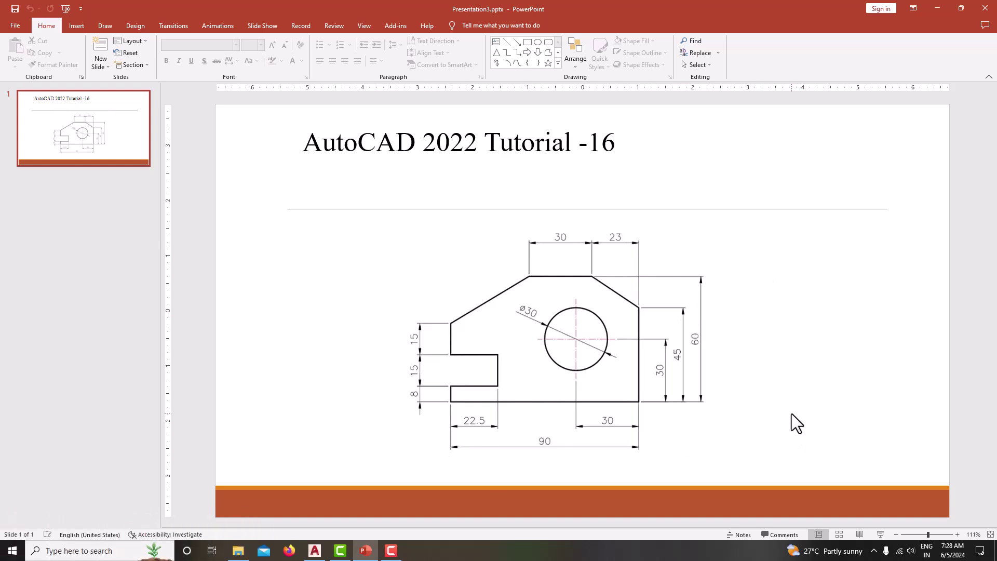
Create the new blank drawing Drawing2 from the AutoCAD Start page.
left_click(315, 550)
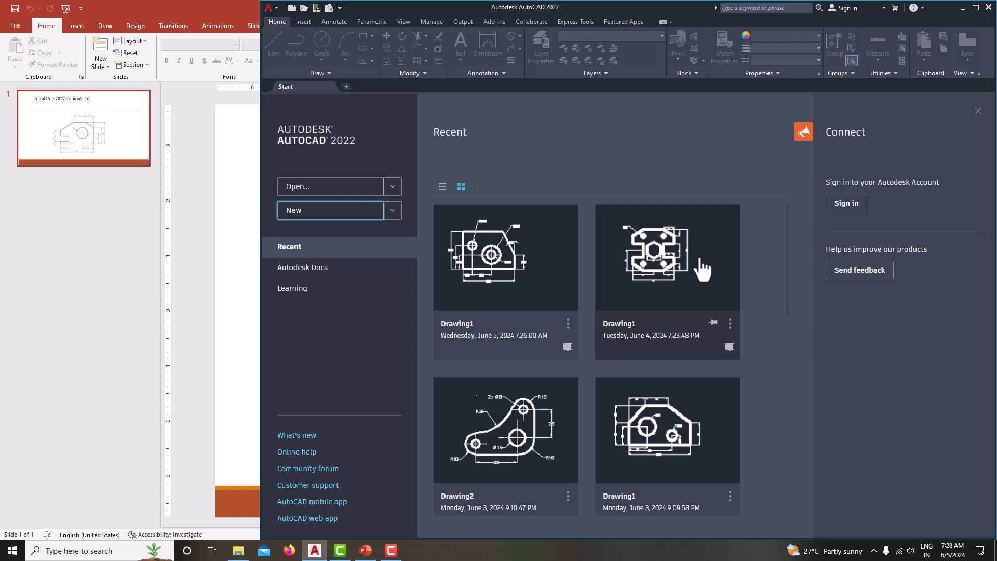
left_click(319, 218)
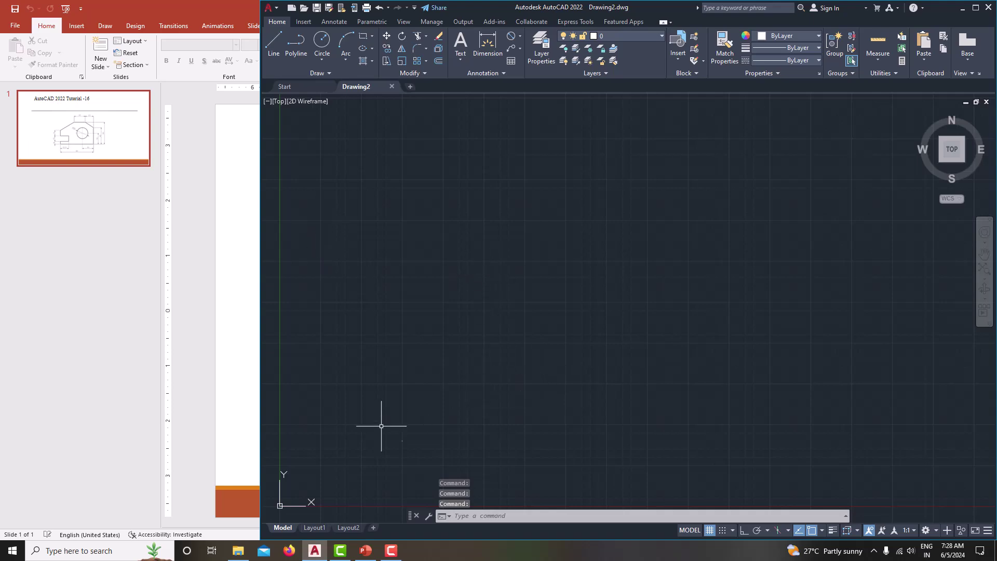
Open Untitled11.png in Photos as a reference, then return to the AutoCAD drawing.
left_click(234, 552)
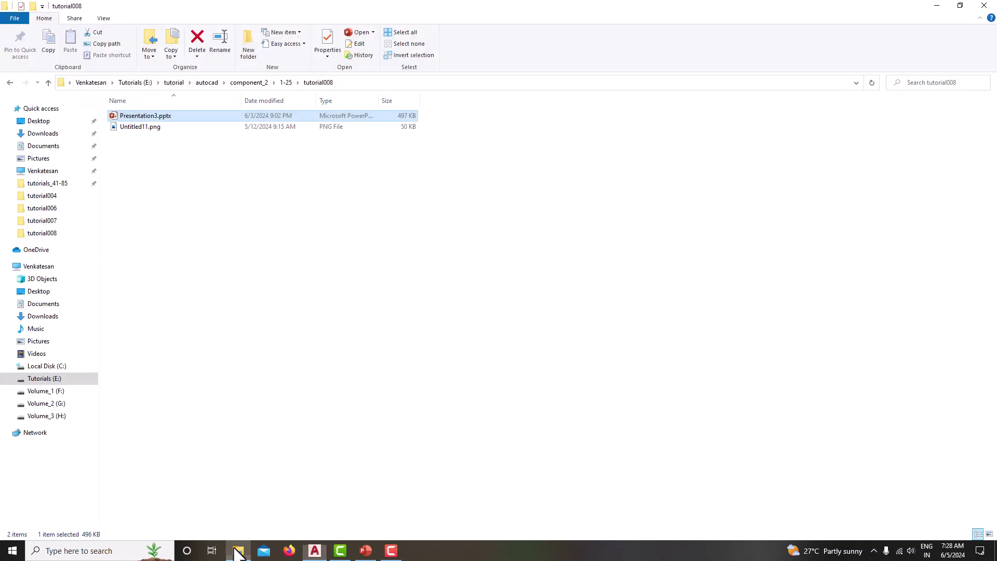
left_click(181, 131)
double_click(181, 131)
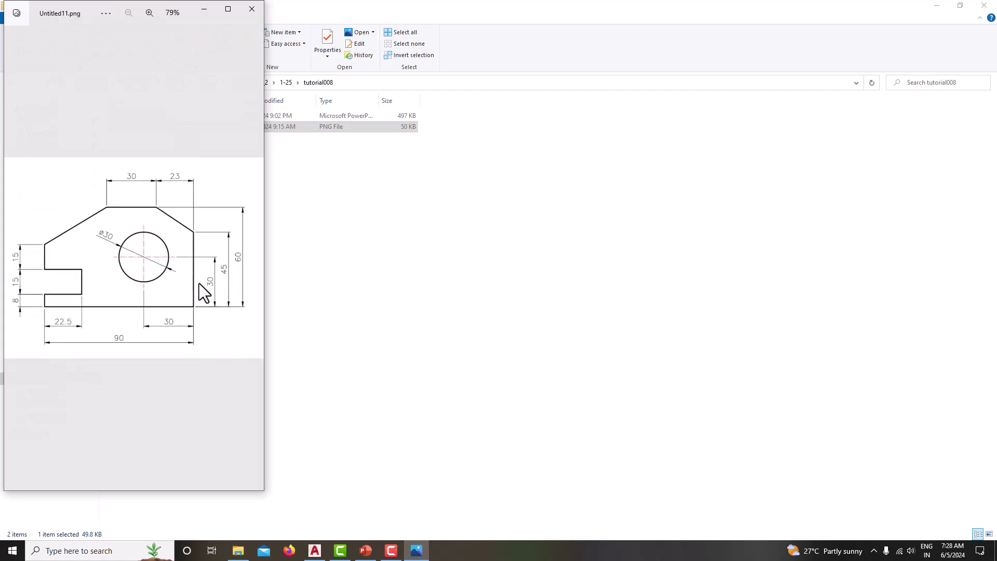
left_click(314, 551)
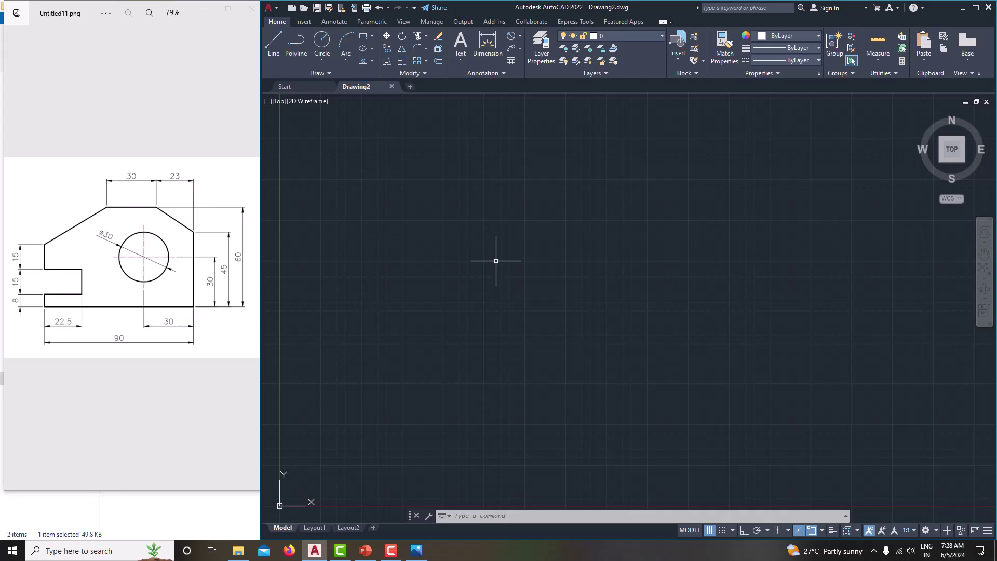
In Drawing Units, set length precision to 0 and insertion scale to Millimeters.
type("line")
key("Escape")
type("units")
key("Return")
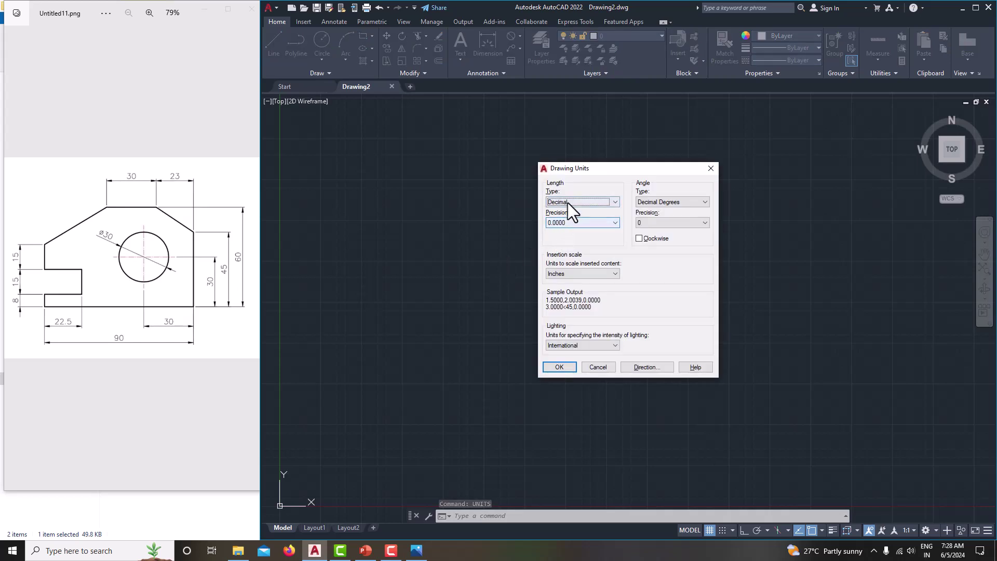
left_click(566, 222)
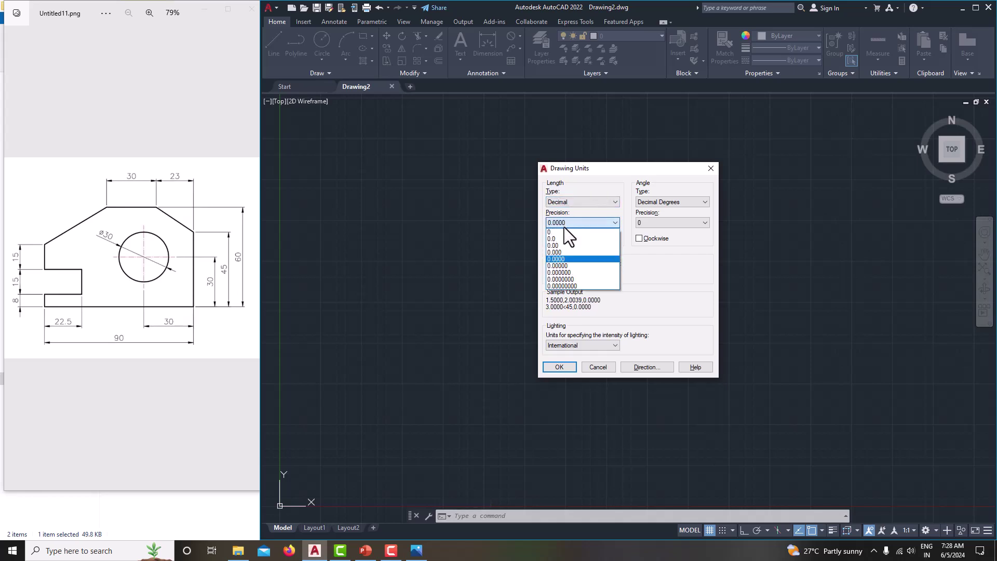
left_click(563, 230)
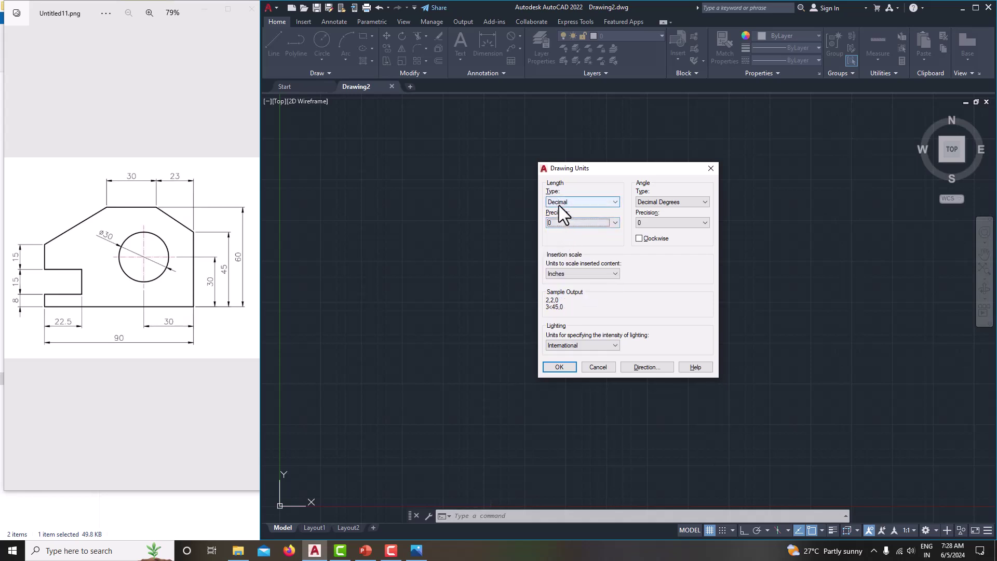
left_click(574, 275)
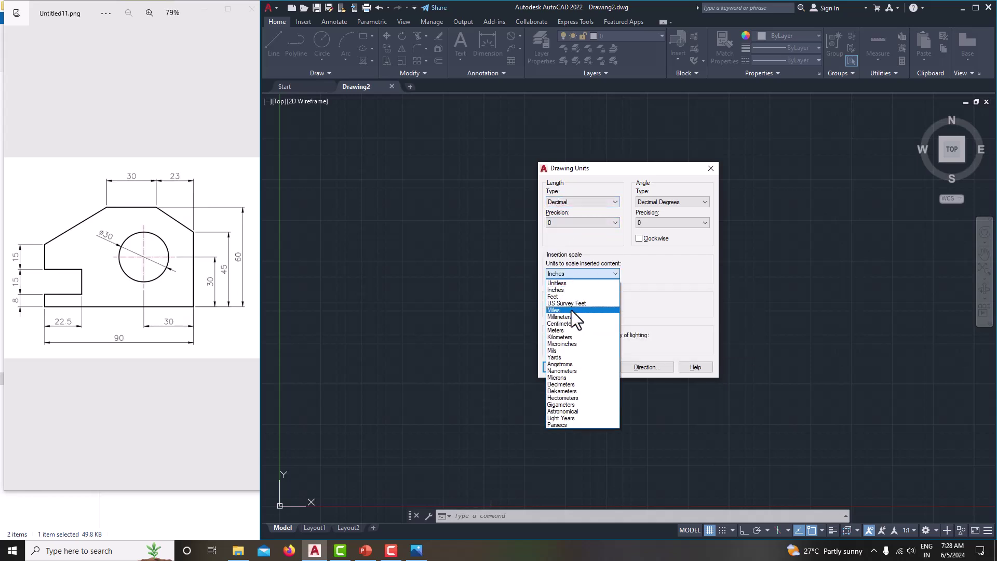
left_click(571, 312)
left_click(558, 366)
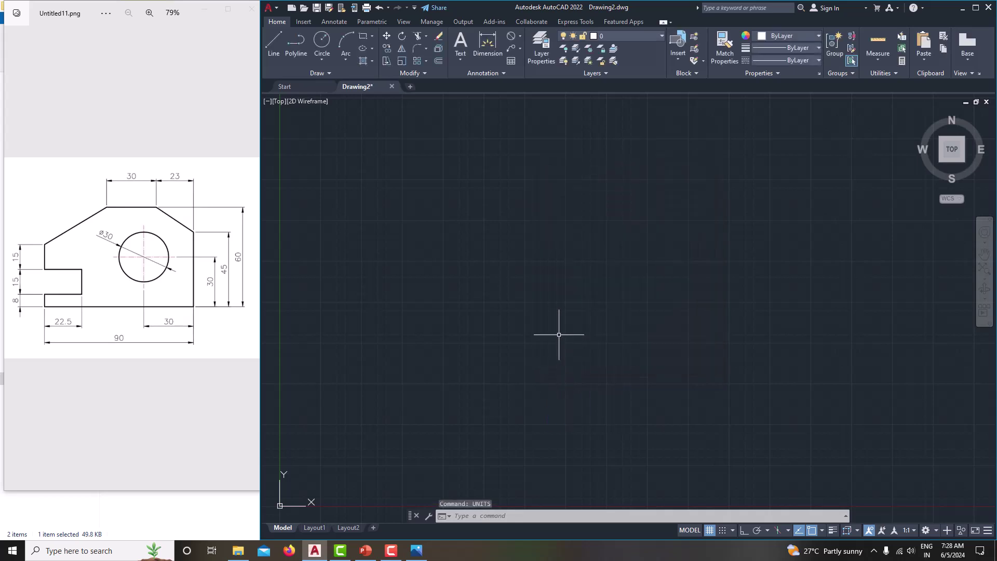
Set the drawing limits with lower-left corner 0,0 and upper-right corner 150,150.
type("LINits")
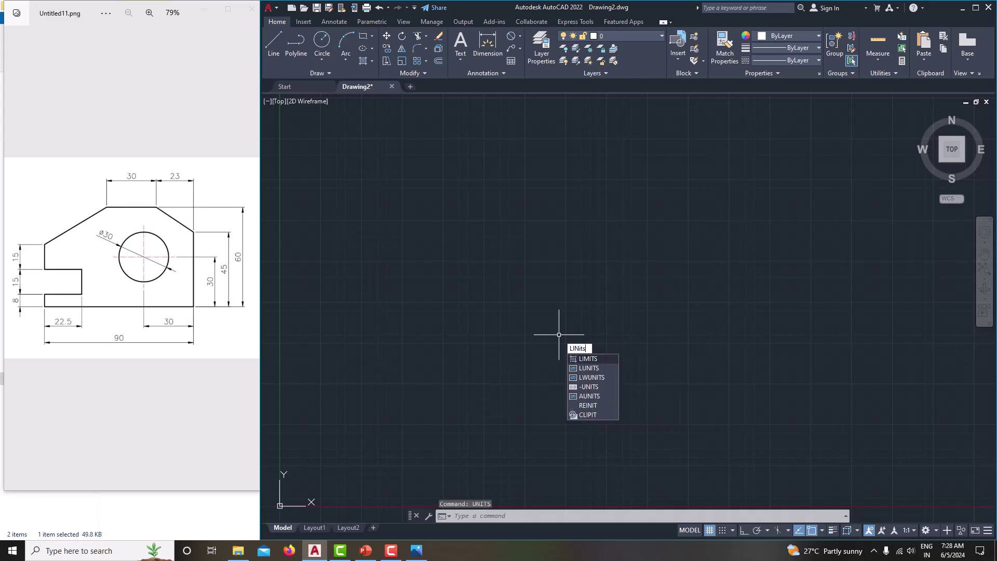
key("BackSpace")
key("BackSpace")
key("BackSpace")
key("BackSpace")
key("BackSpace")
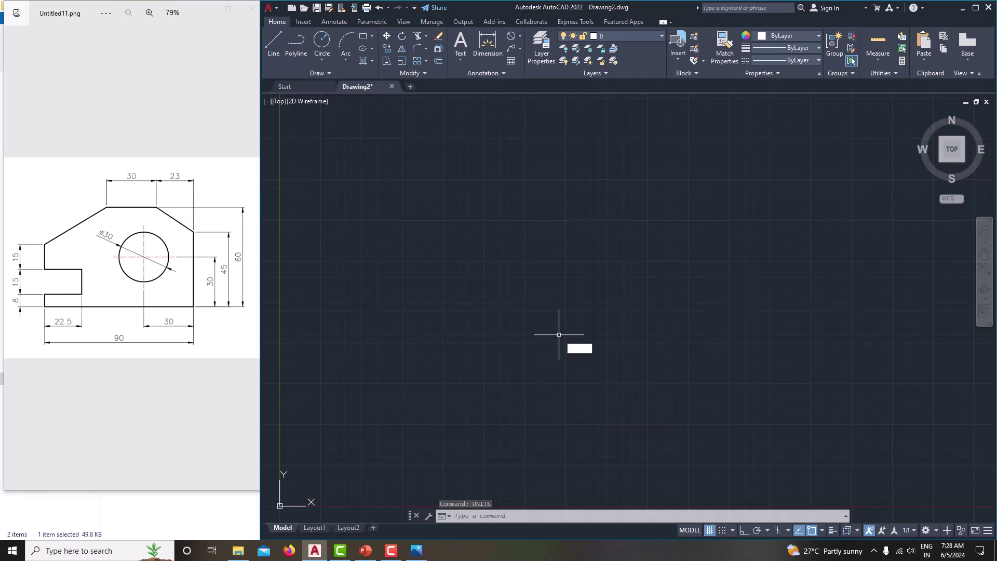
type("limits")
key("Return")
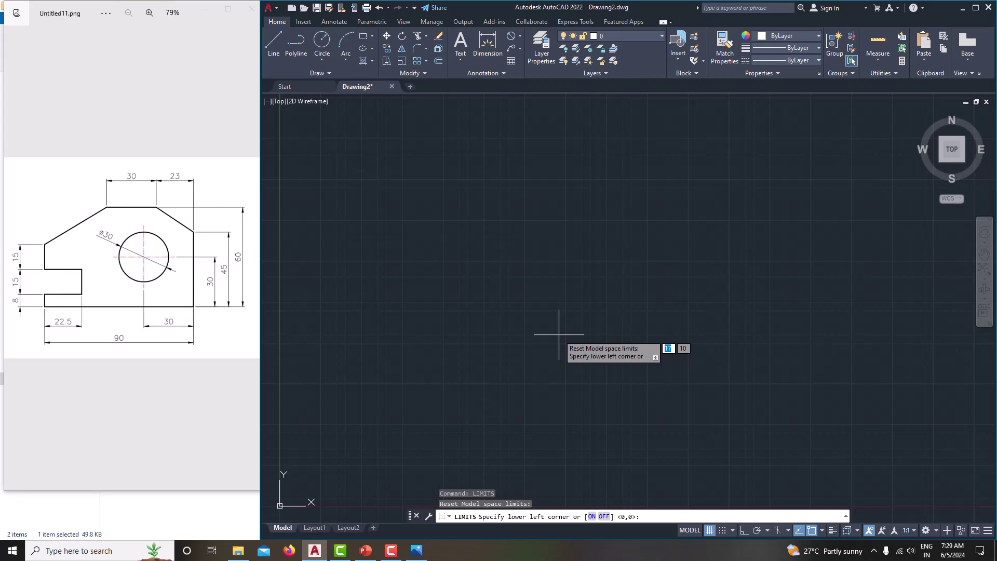
type("0")
key("Tab")
type("0")
key("Return")
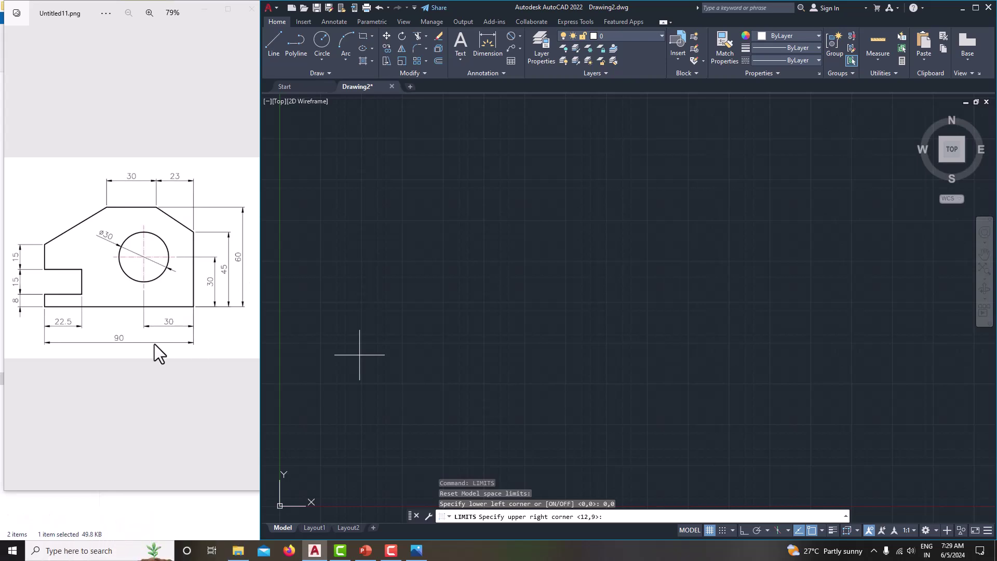
type("150")
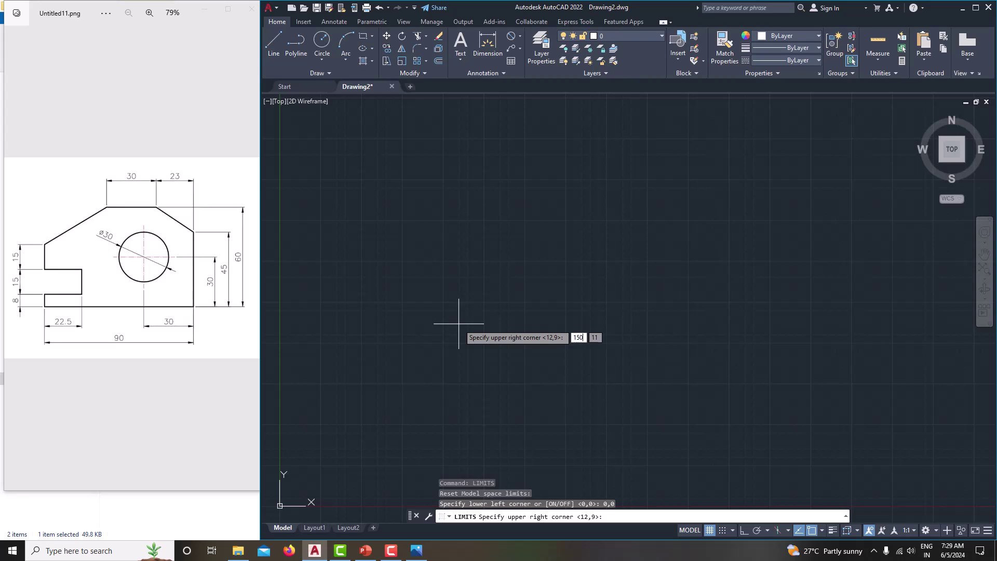
key("Tab")
type("150")
key("Return")
Zoom All to the limits and pan so the origin sits lower left.
type("z")
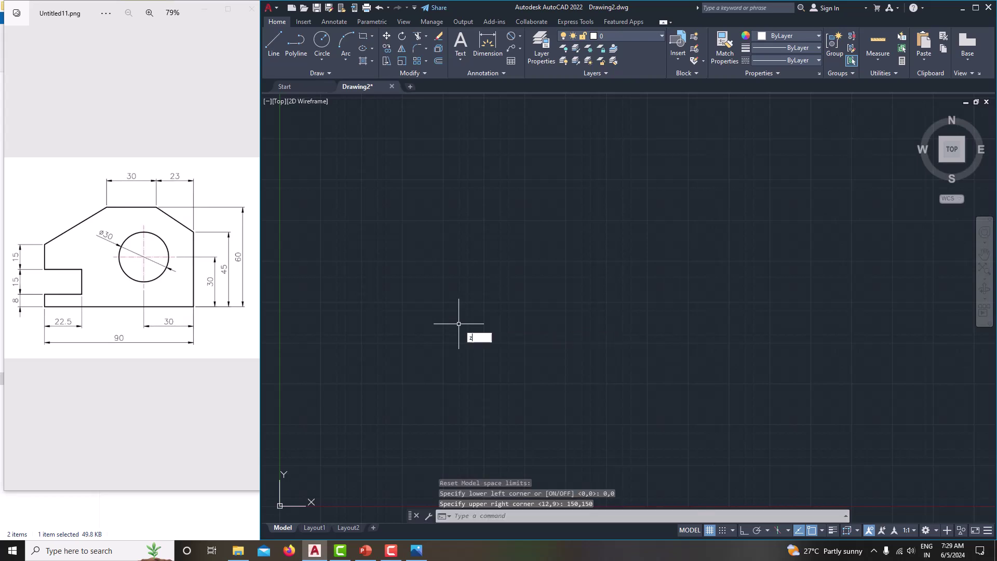
key("Return")
type("a")
key("Return")
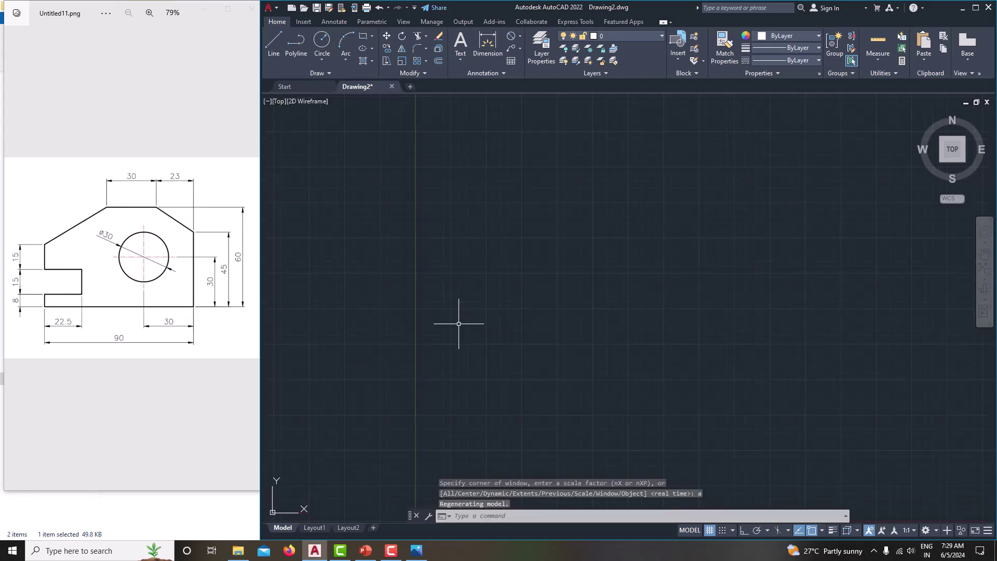
middle_click_drag(458, 324, 434, 184)
mouse_move(460, 225)
middle_mouse_down()
mouse_move(456, 354)
mouse_move(438, 332)
middle_mouse_up()
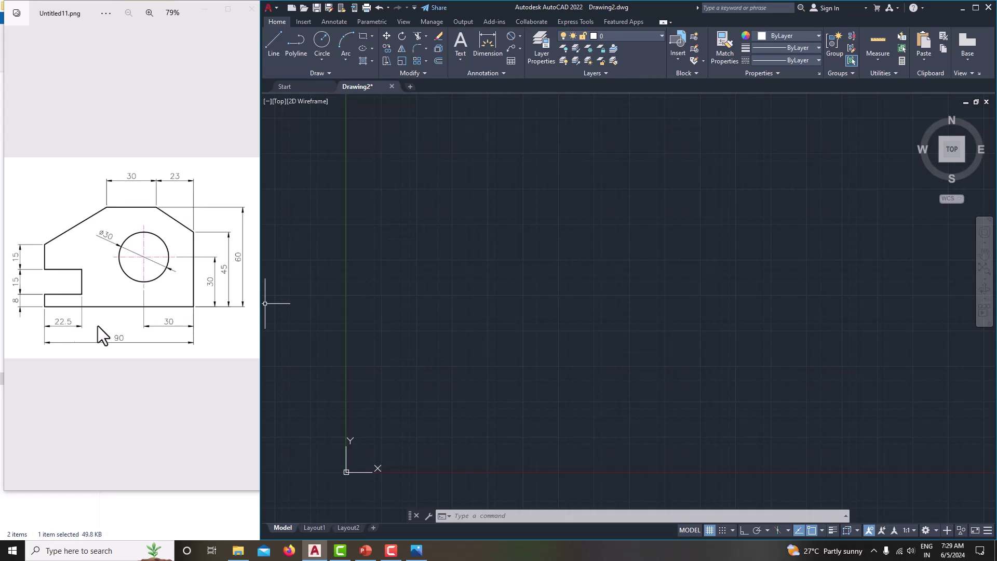
Reopen Drawing Units and change length precision to 0.0.
type("units")
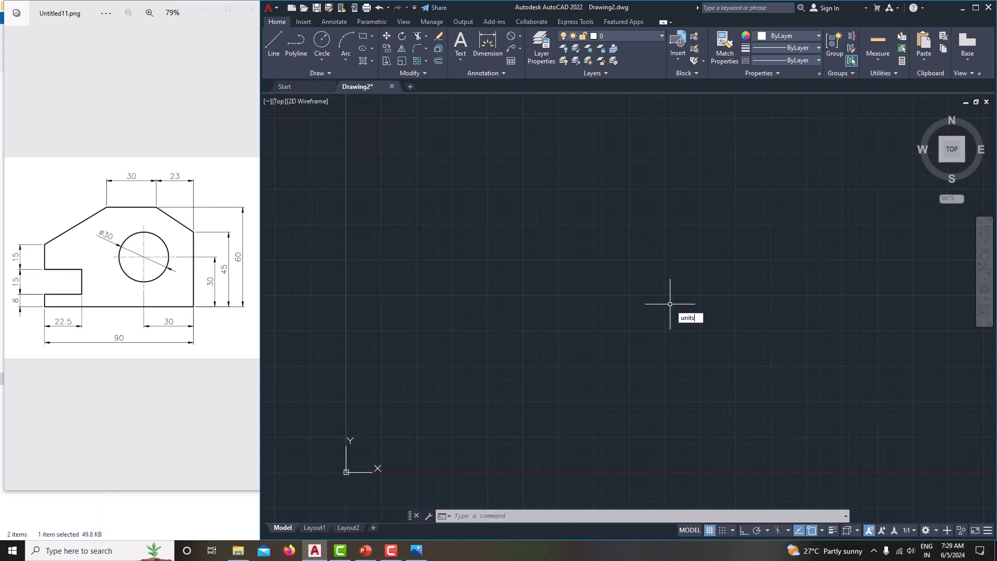
key("Return")
left_click(586, 223)
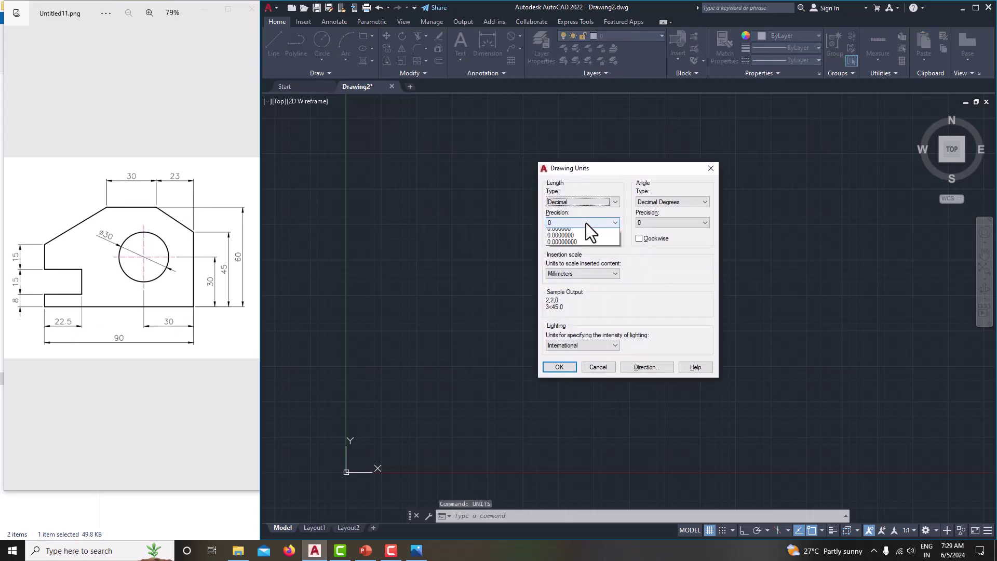
left_click(584, 238)
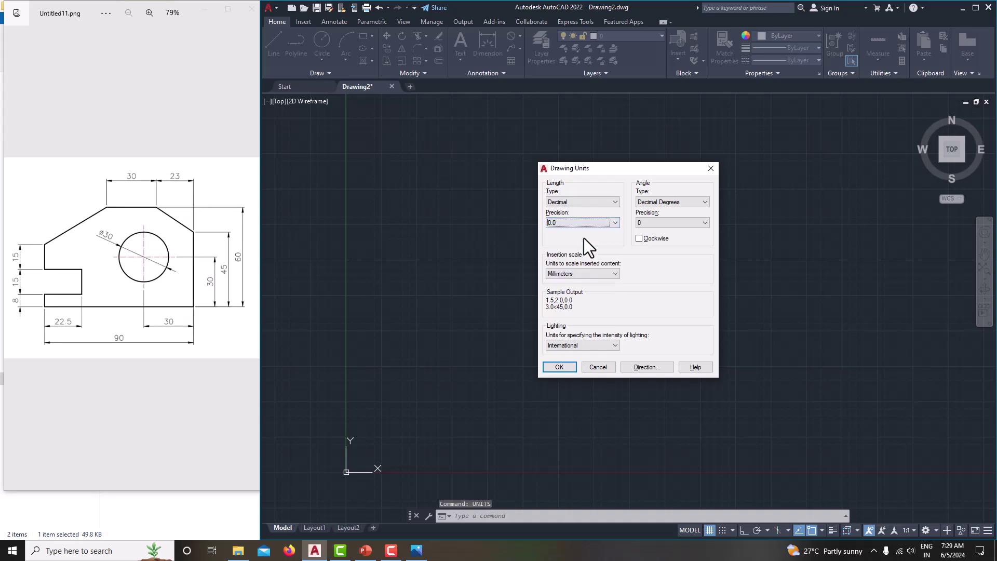
left_click(560, 365)
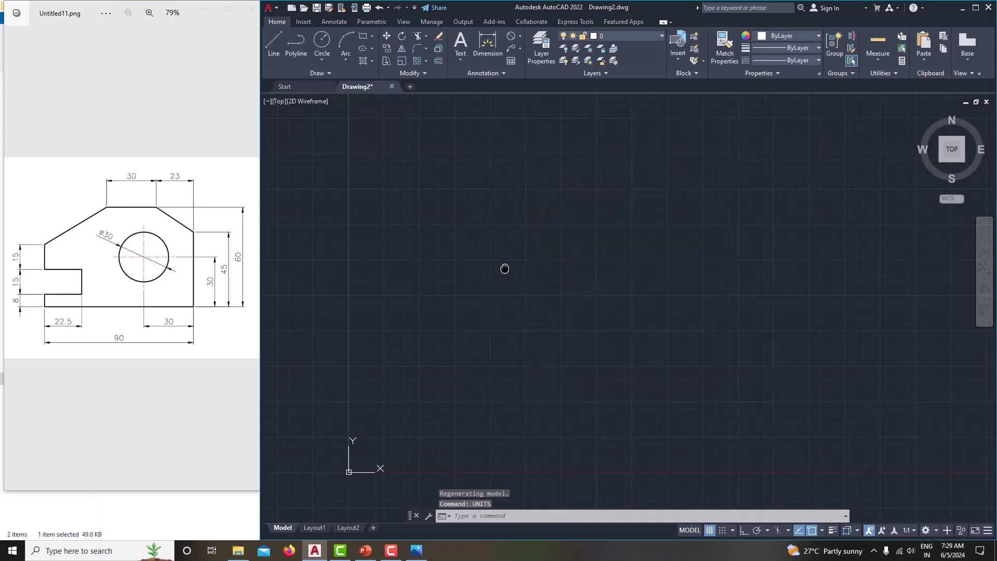
Start the plate outline with Ortho on, drawing a first segment 8 long.
middle_click_drag(503, 268, 512, 270)
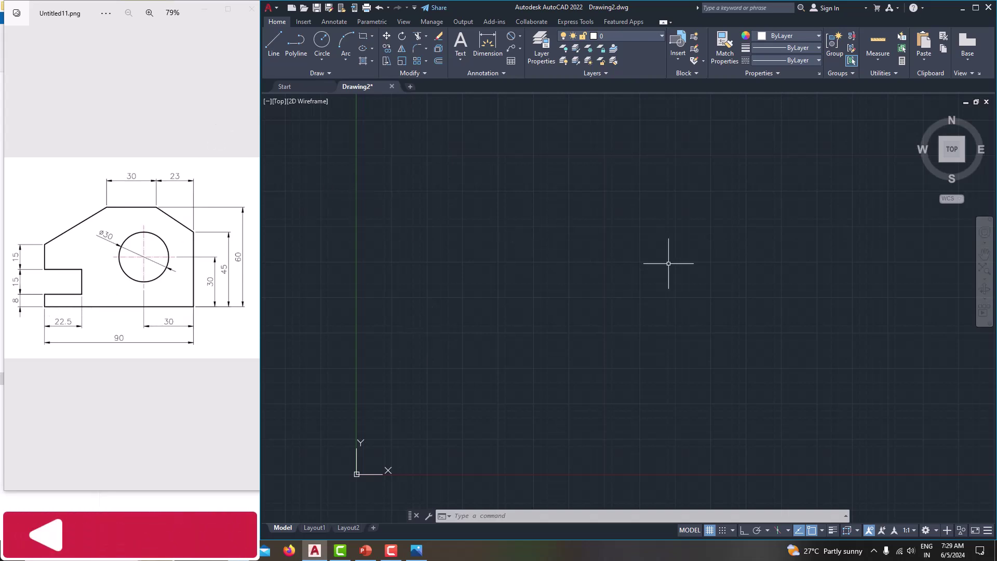
type("l")
key("Return")
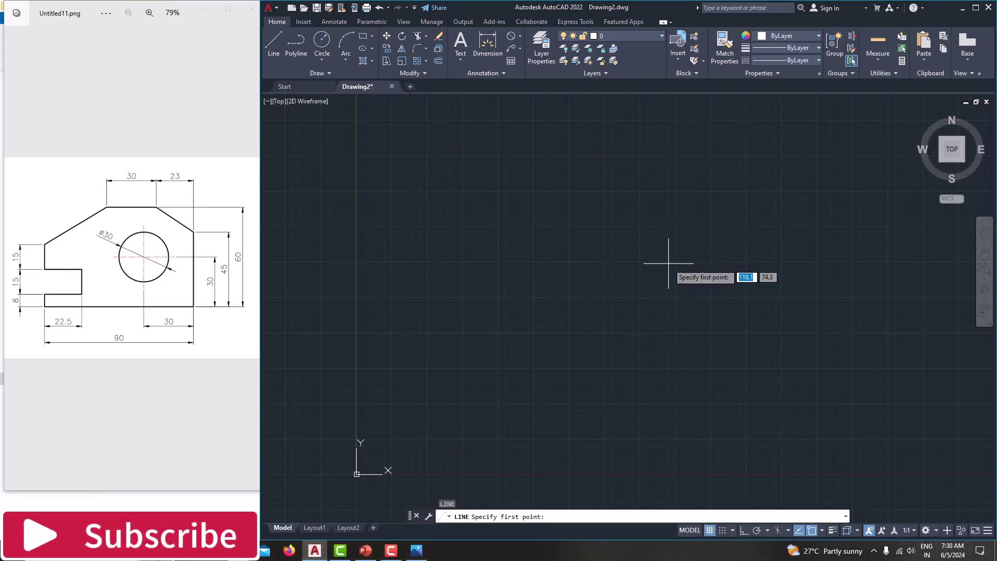
left_click(463, 375)
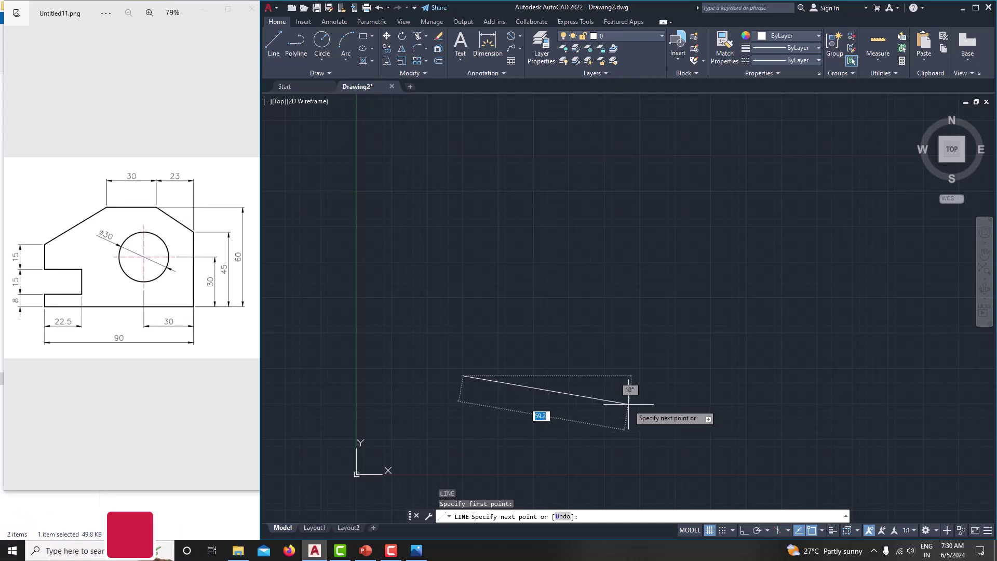
key("F8")
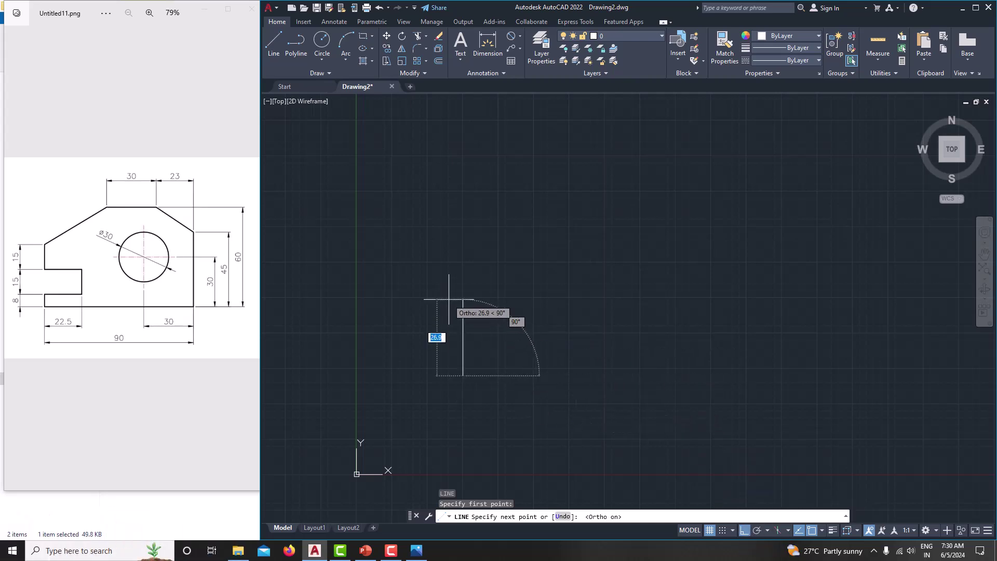
type("8")
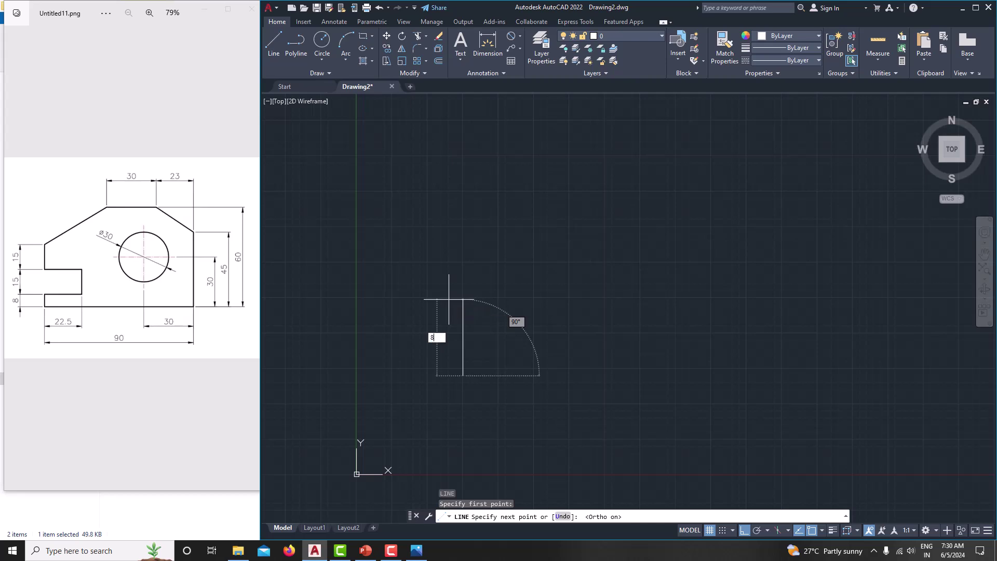
key("Return")
scroll(479, 384, "up", 3)
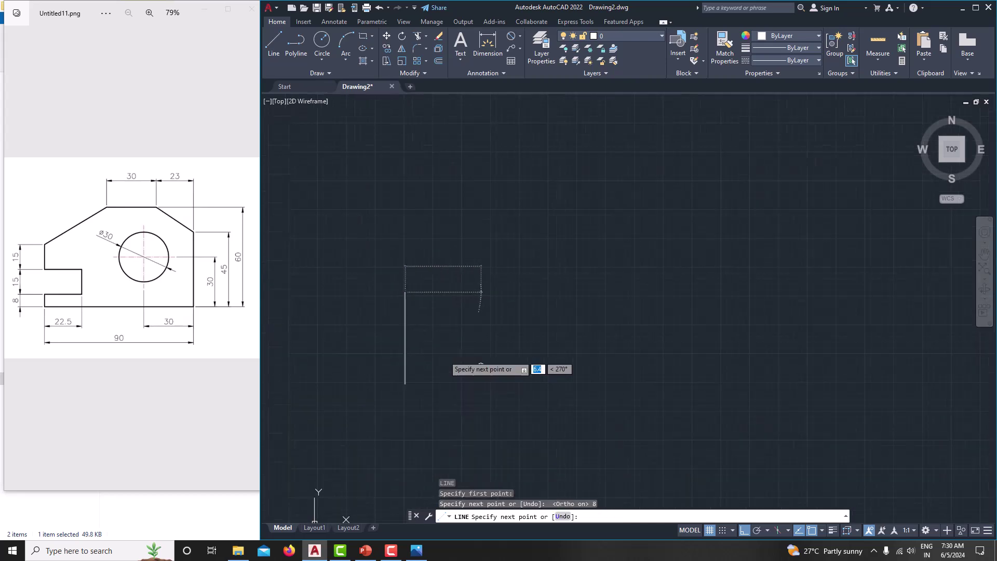
middle_click_drag(480, 365, 571, 399)
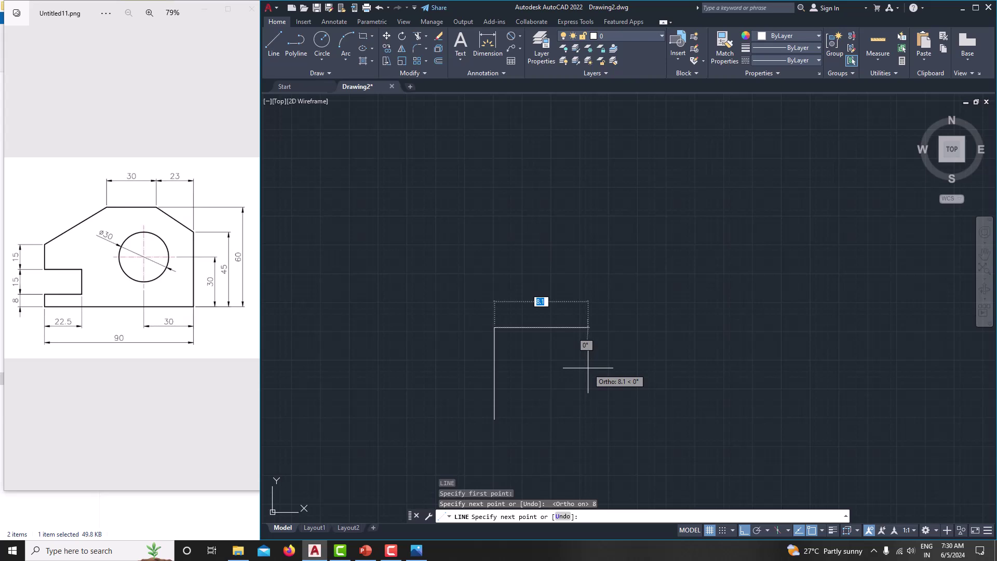
Draw the notch segments 22.5, 15, 22.5 and 15, then end the line command.
type("22.5")
key("Return")
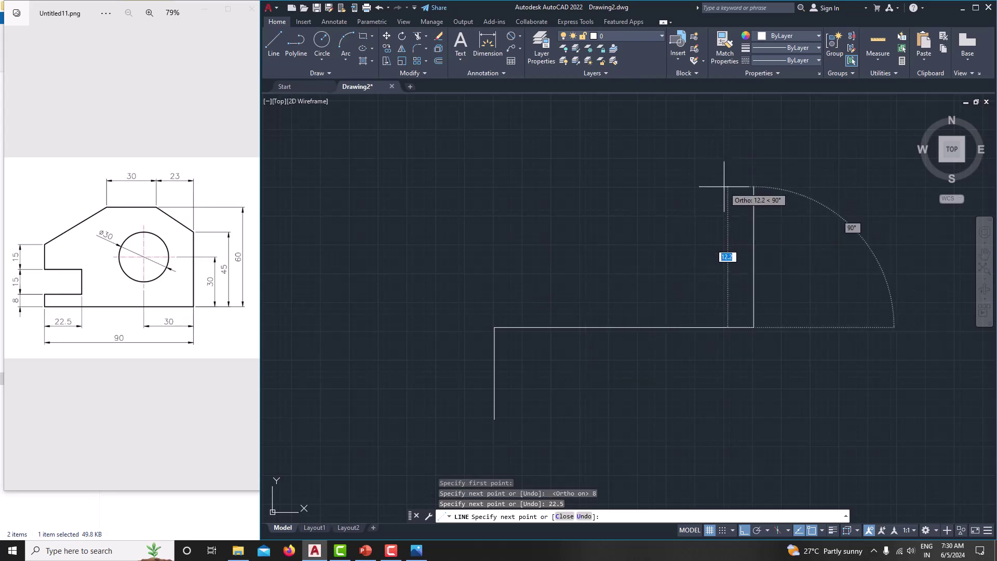
type("15")
key("Return")
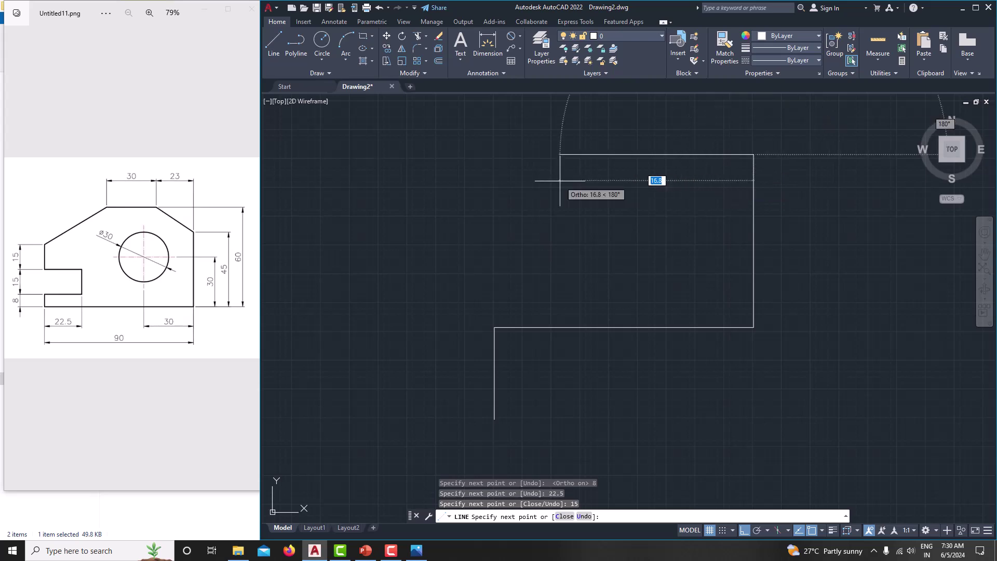
type("22.5")
key("Return")
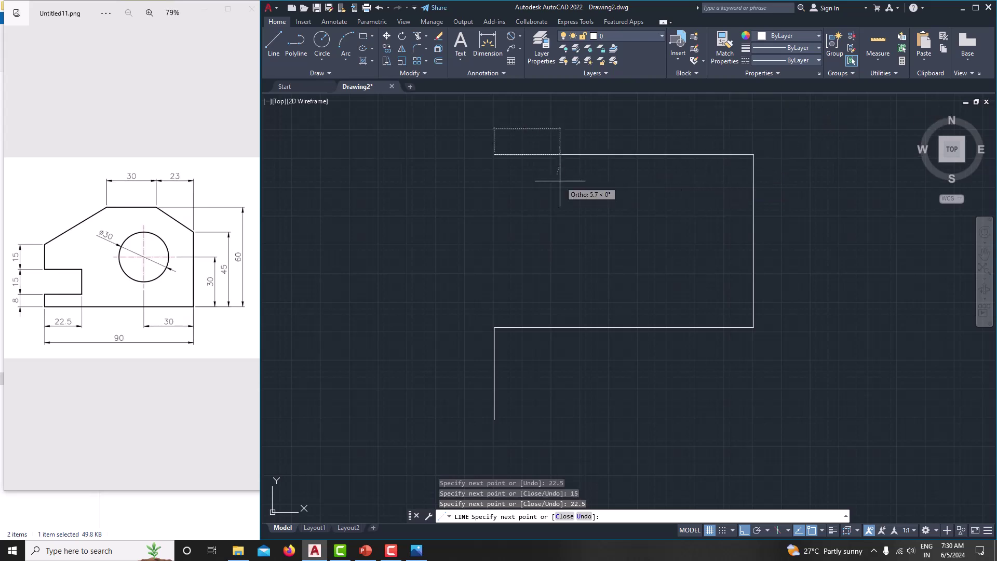
middle_click_drag(559, 180, 529, 311)
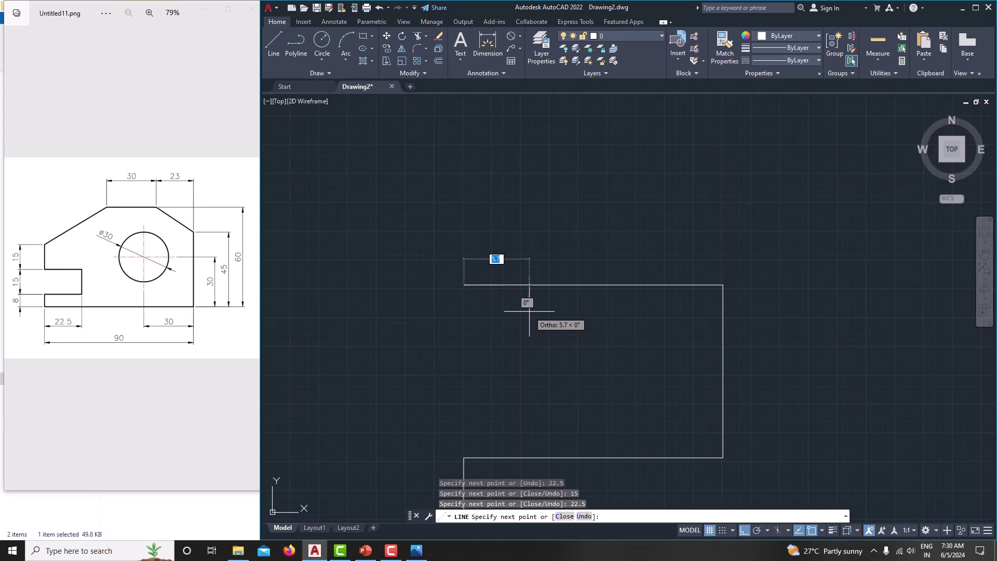
scroll(529, 311, "down", 2)
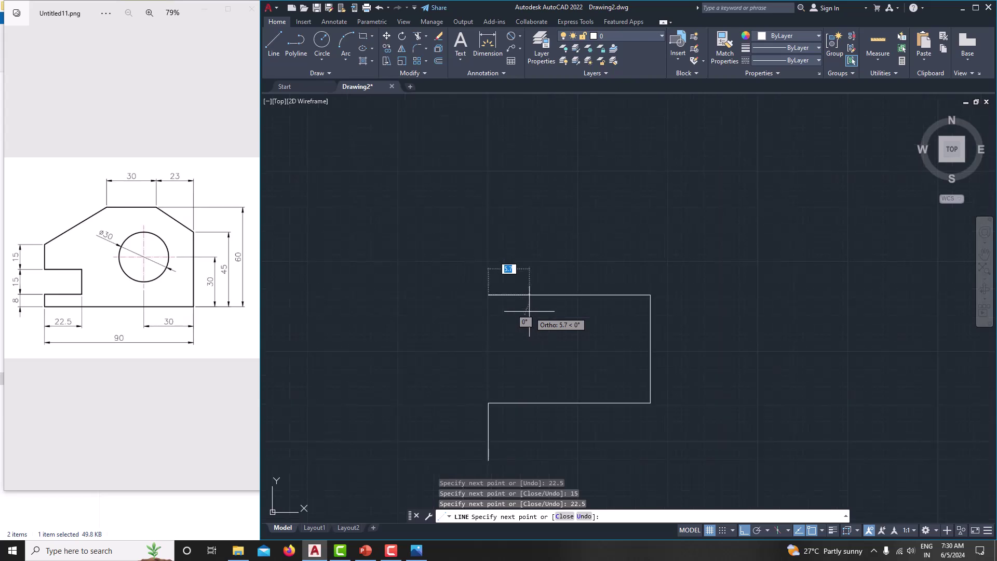
scroll(529, 311, "down", 4)
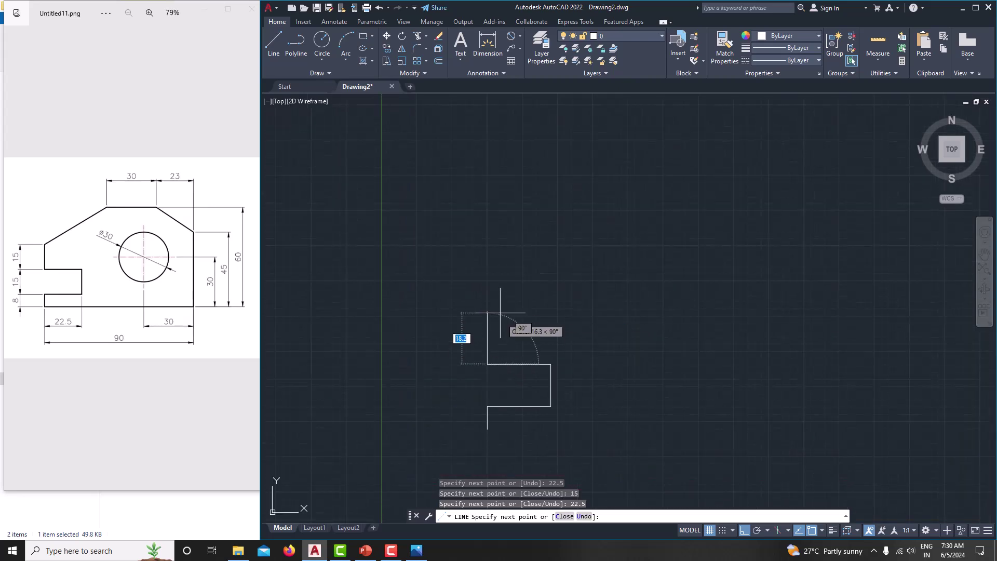
type("15")
key("Return")
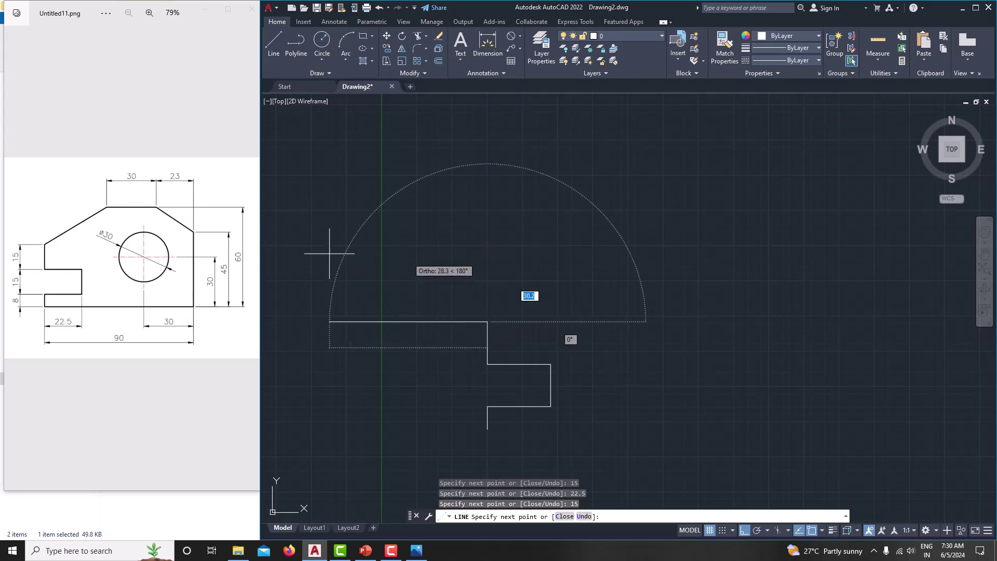
right_click(567, 267)
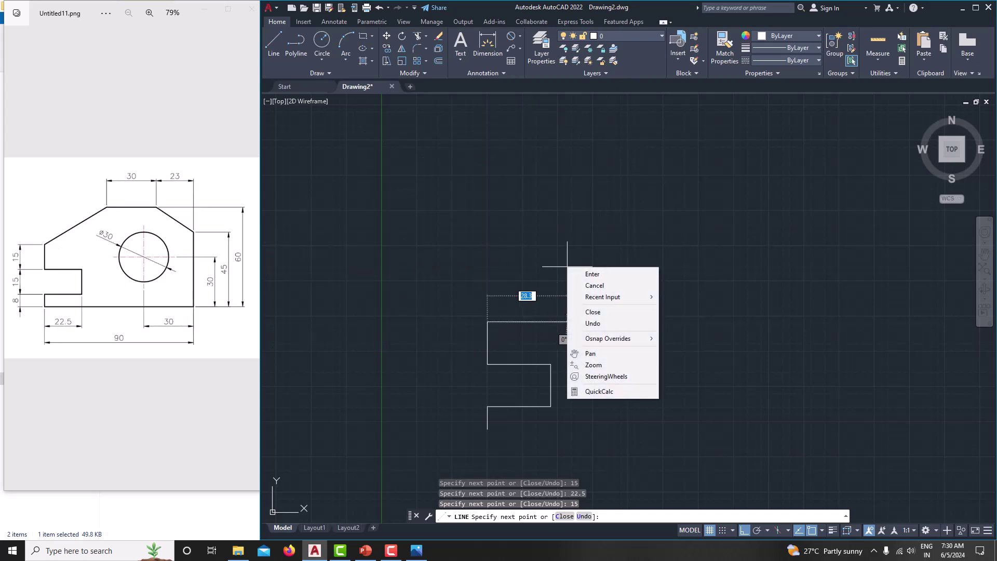
left_click(595, 285)
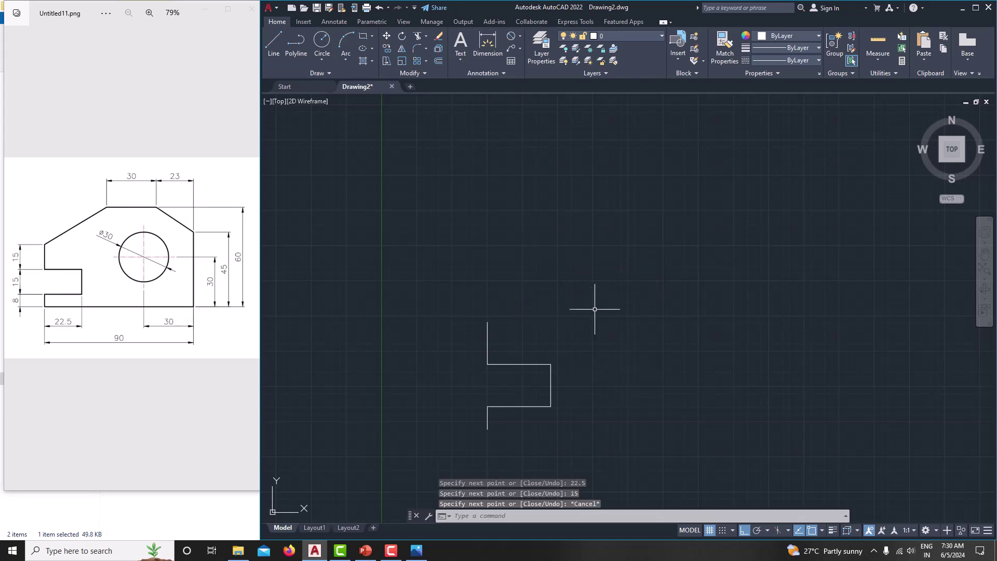
From the notch's bottom endpoint, draw the 90-unit bottom edge and 45-unit right side.
middle_click_drag(594, 305, 572, 281)
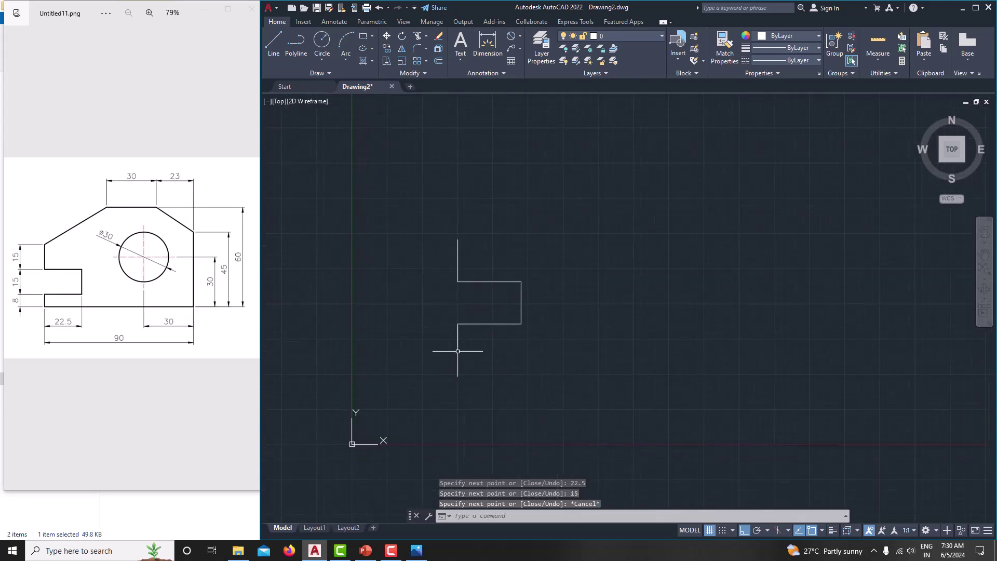
type("l")
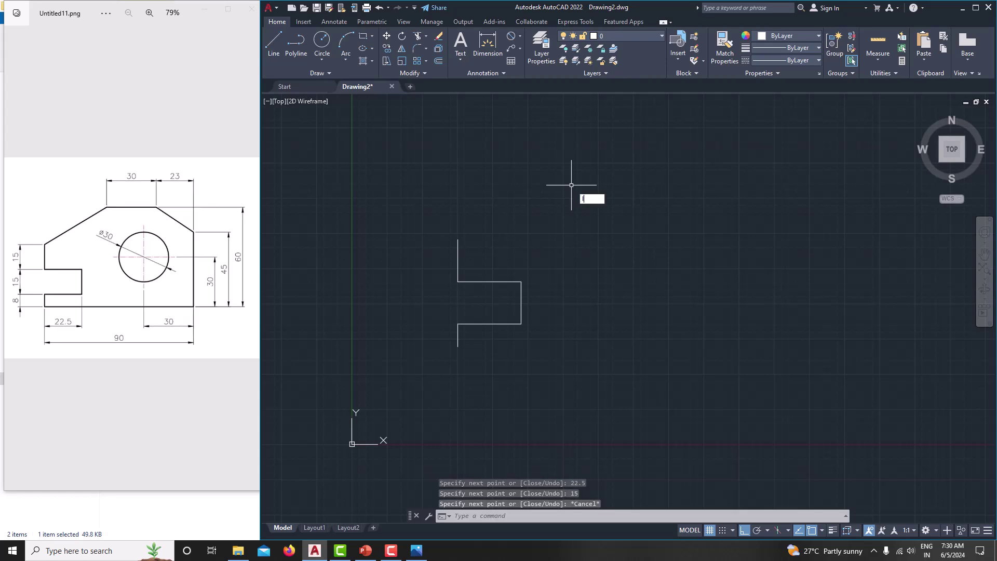
key("Return")
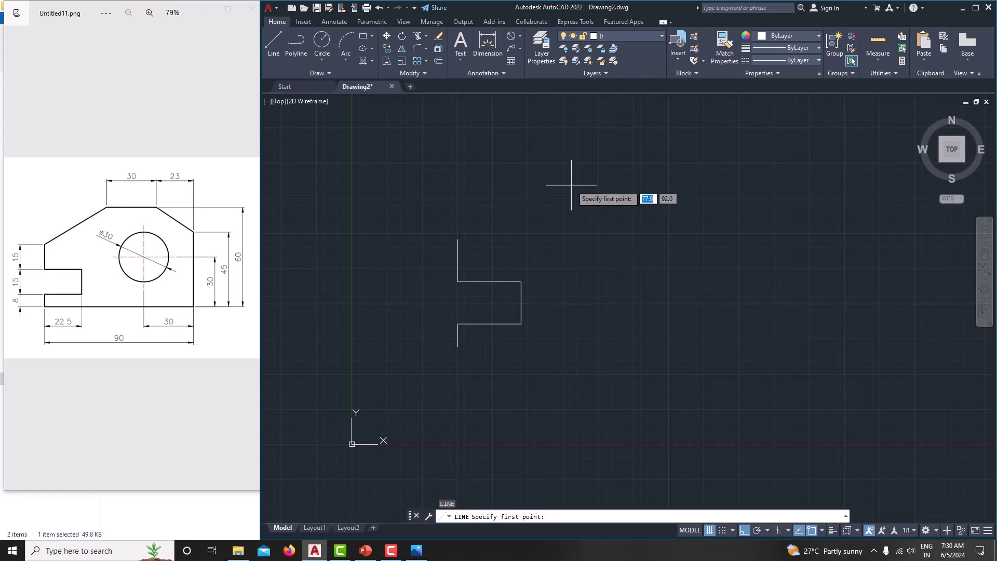
left_click(457, 346)
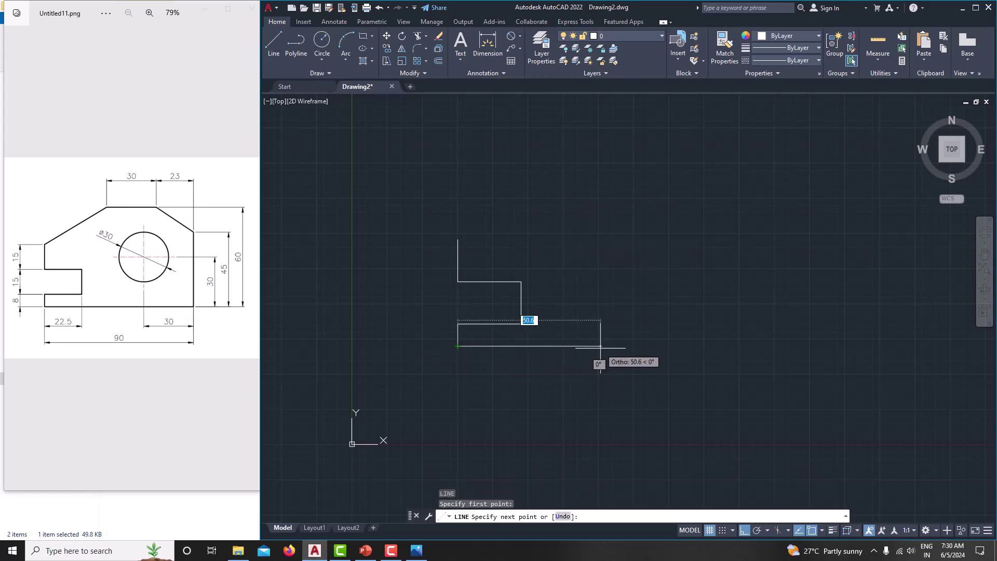
type("90")
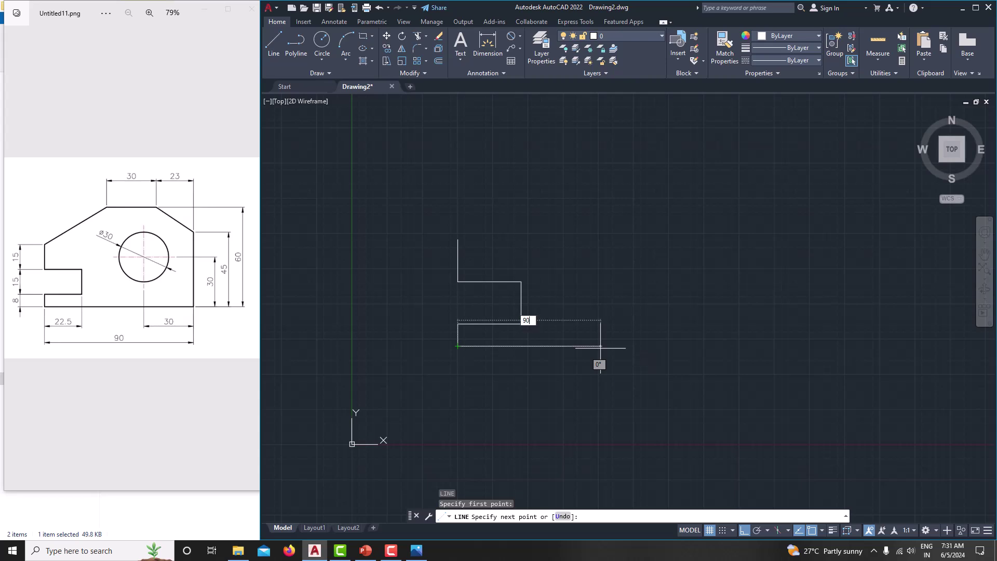
key("Return")
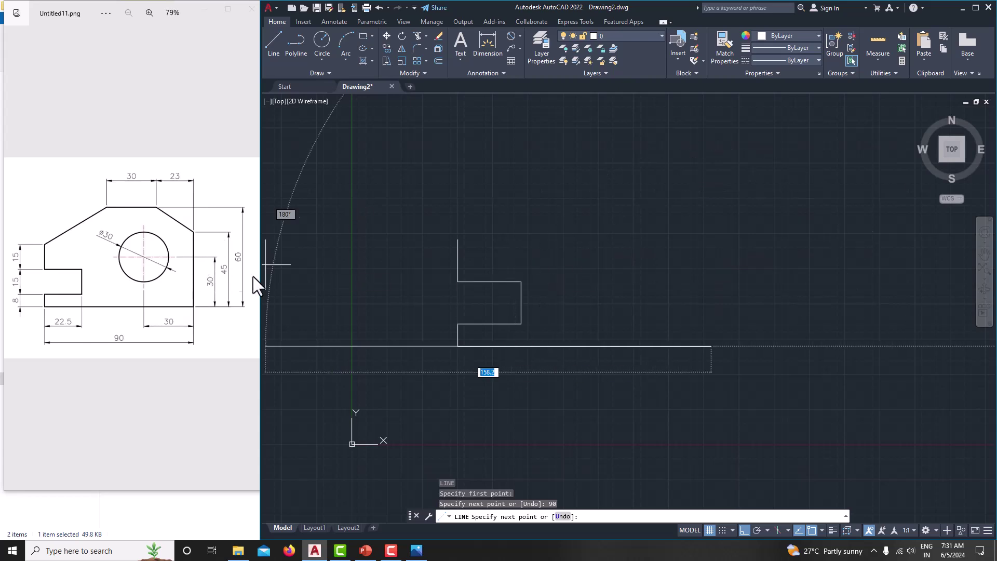
type("45")
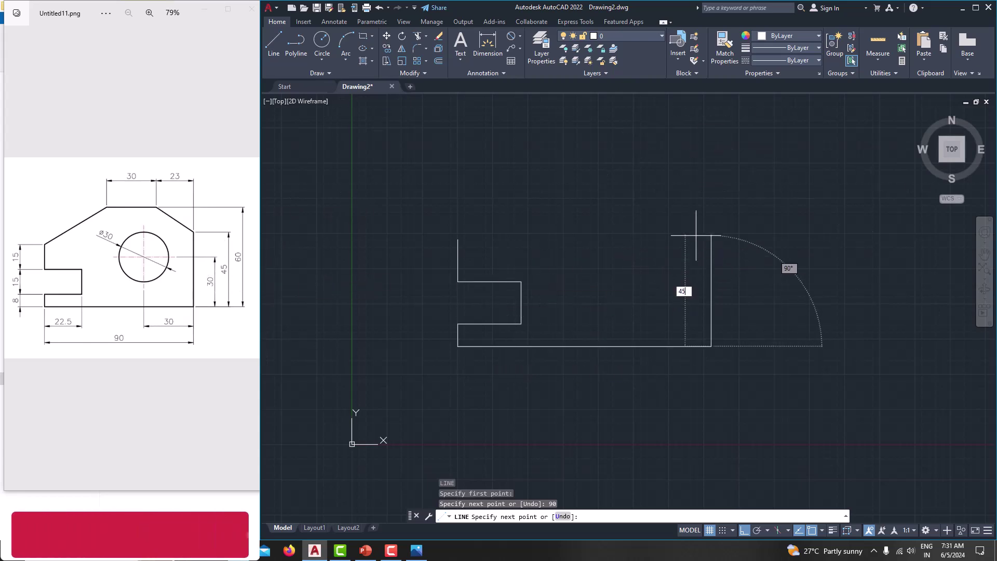
key("Return")
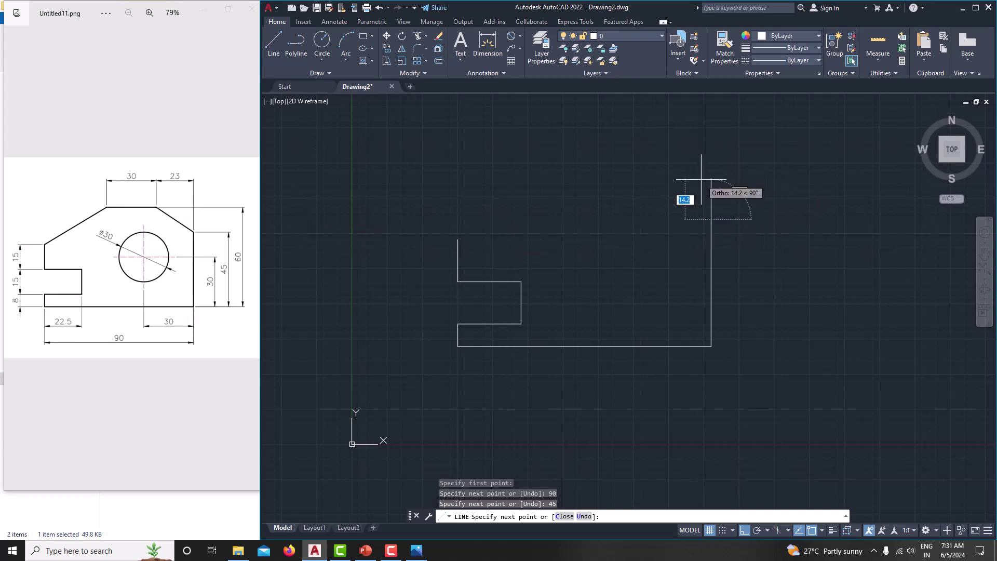
Continue with 15 up and 23 left, then a slanted chamfer line to the right side's endpoint.
type("15")
key("Return")
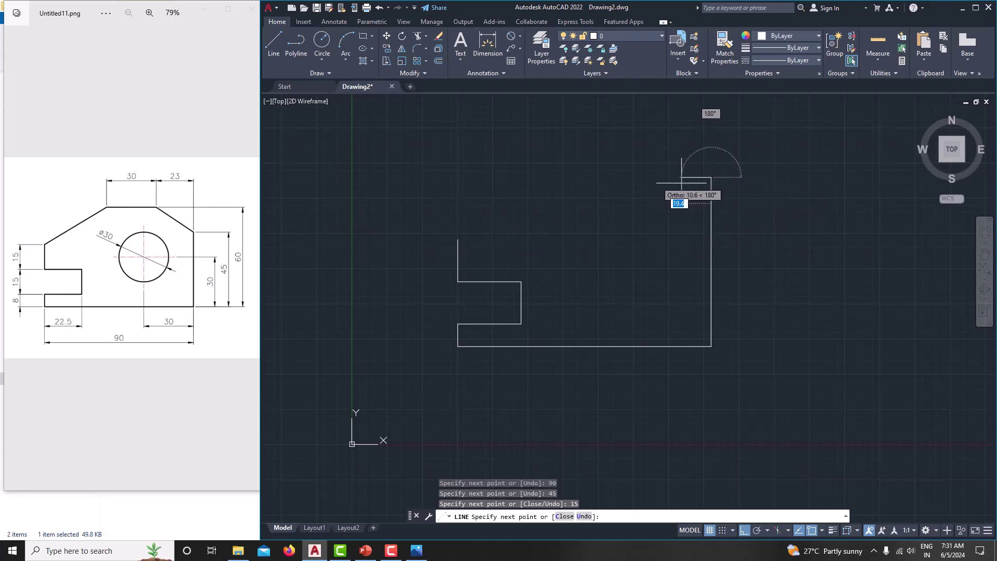
type("23")
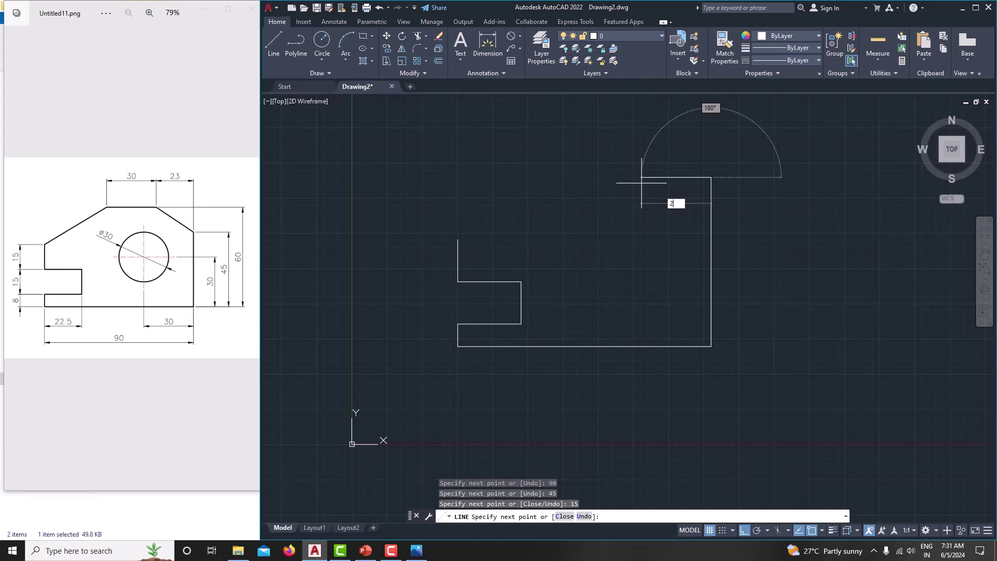
key("Return")
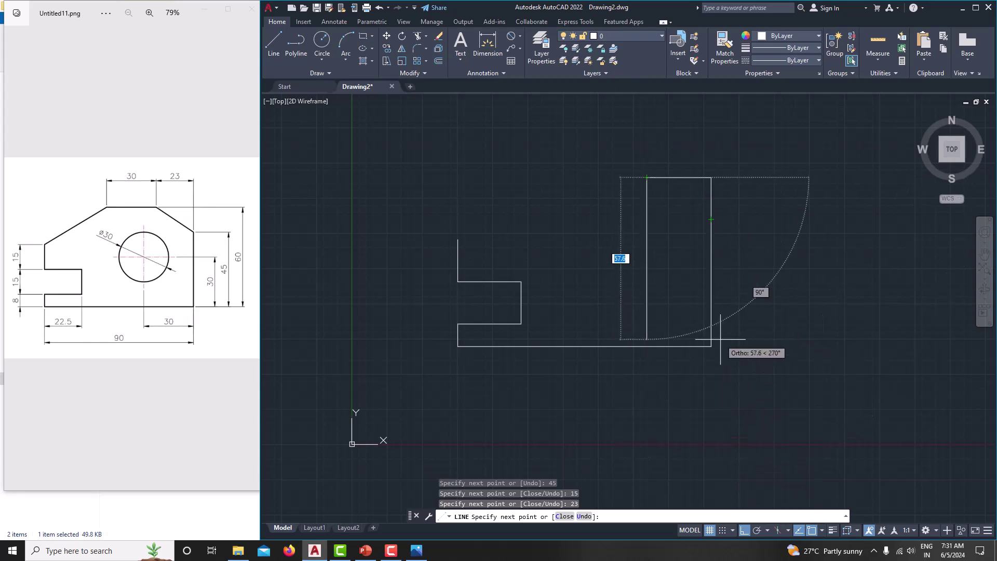
key("F8")
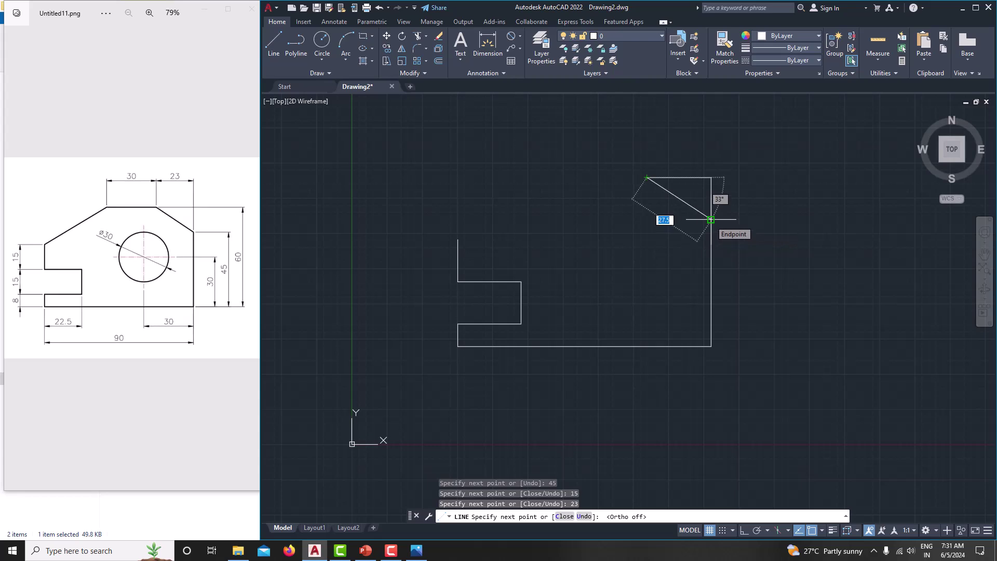
left_click(711, 219)
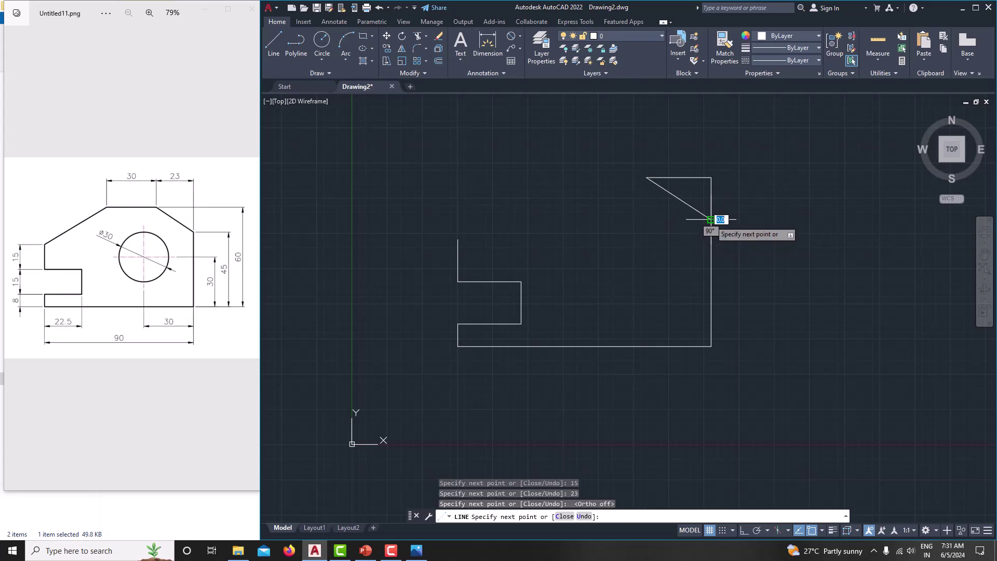
right_click(761, 204)
left_click(788, 222)
middle_click_drag(784, 223, 784, 285)
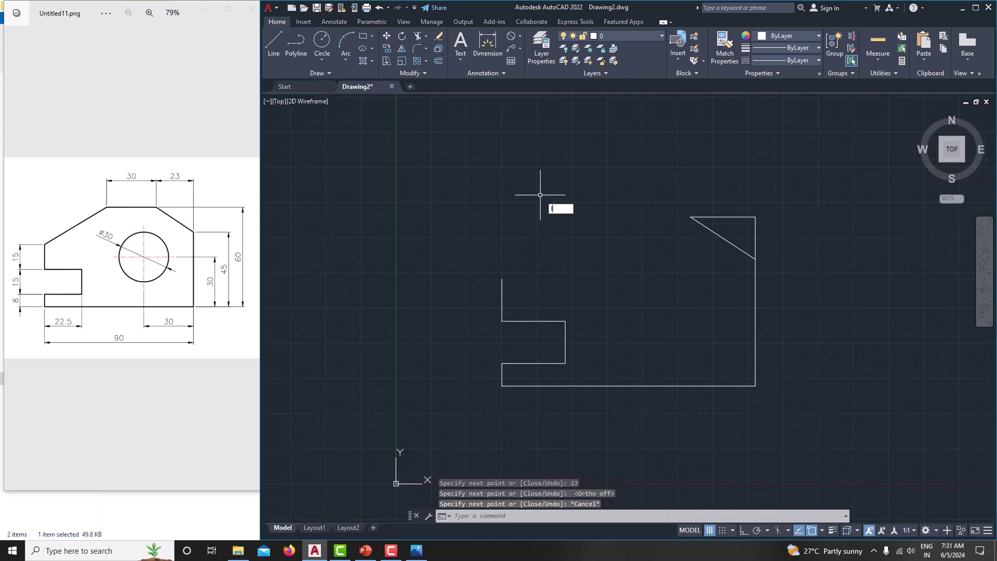
Draw the 30-unit top segment and a slanted edge down to the left side's top.
key("space")
left_click(691, 217)
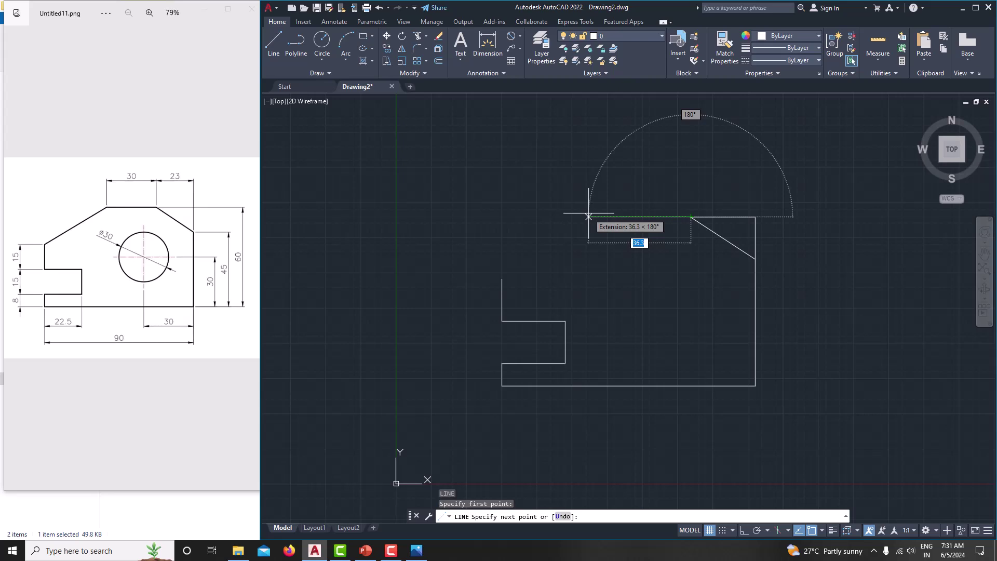
key("F8")
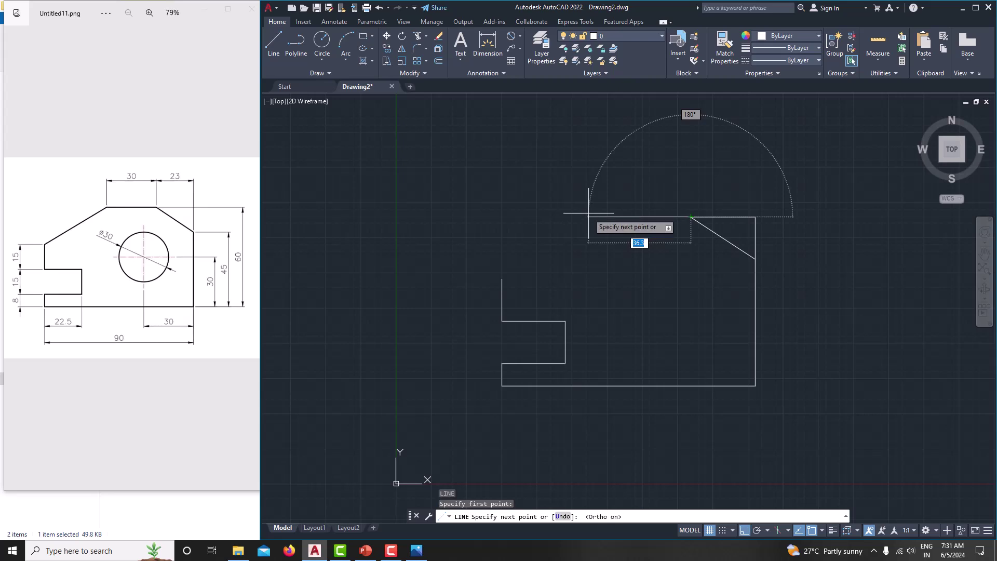
type("30")
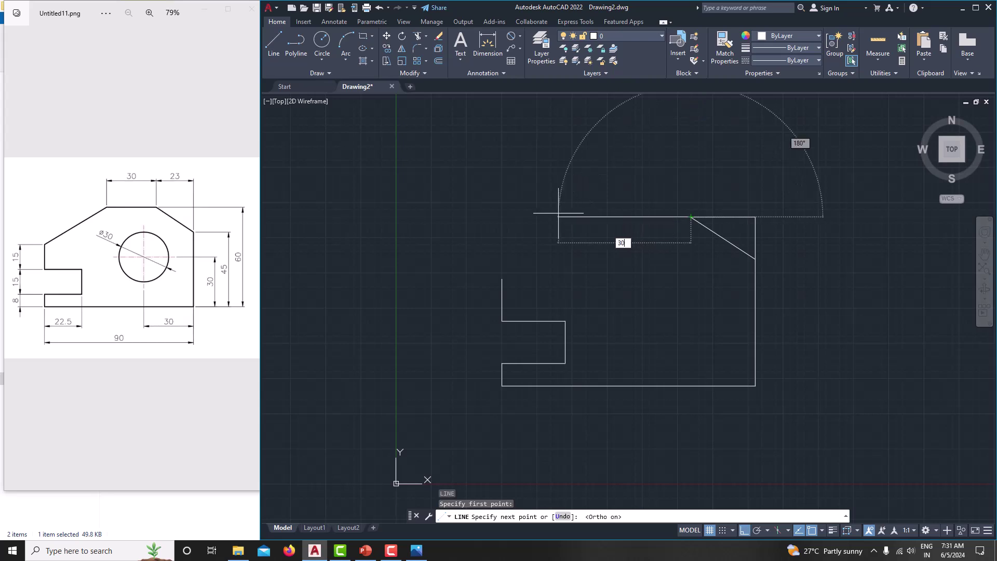
key("Return")
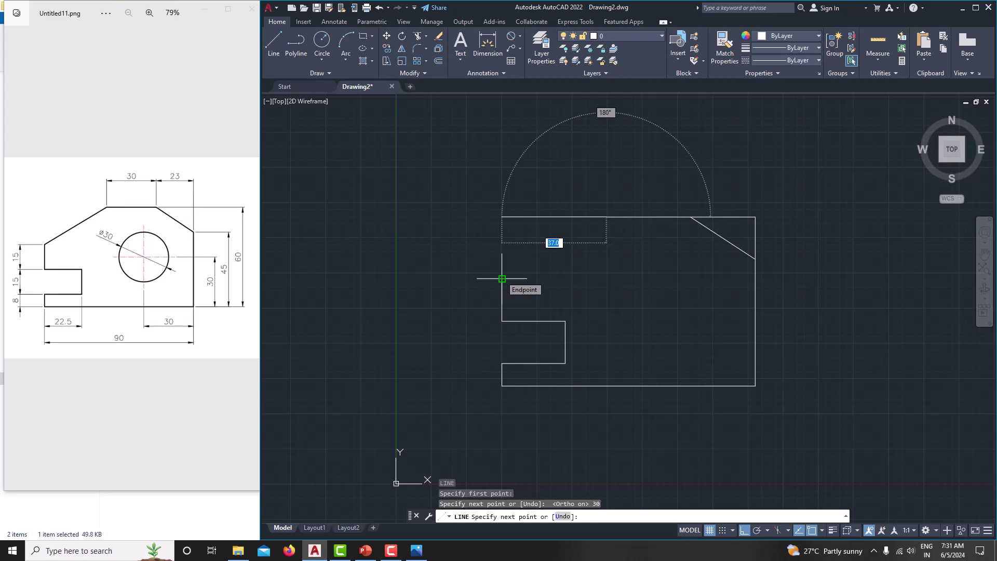
key("F8")
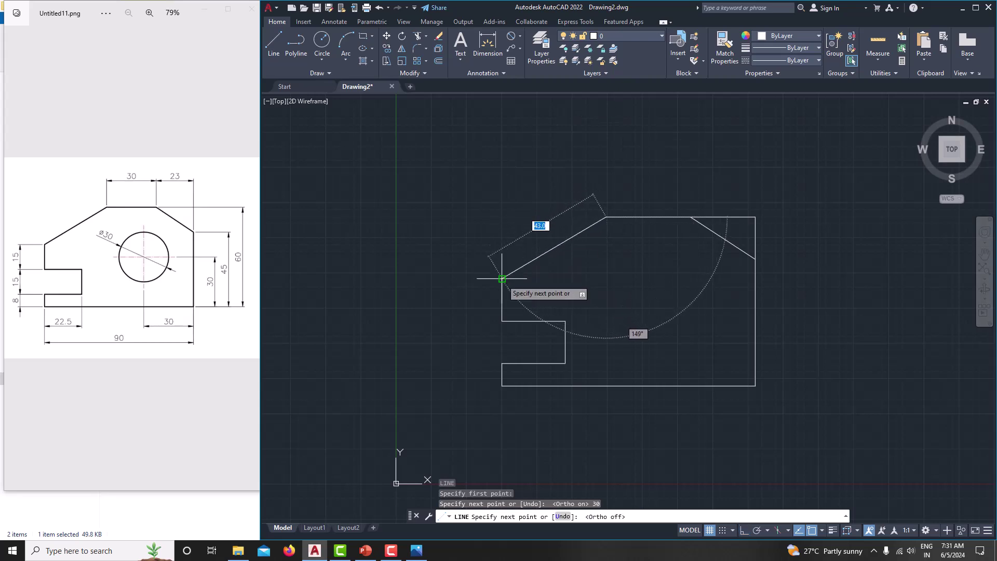
left_click(502, 279)
right_click(517, 167)
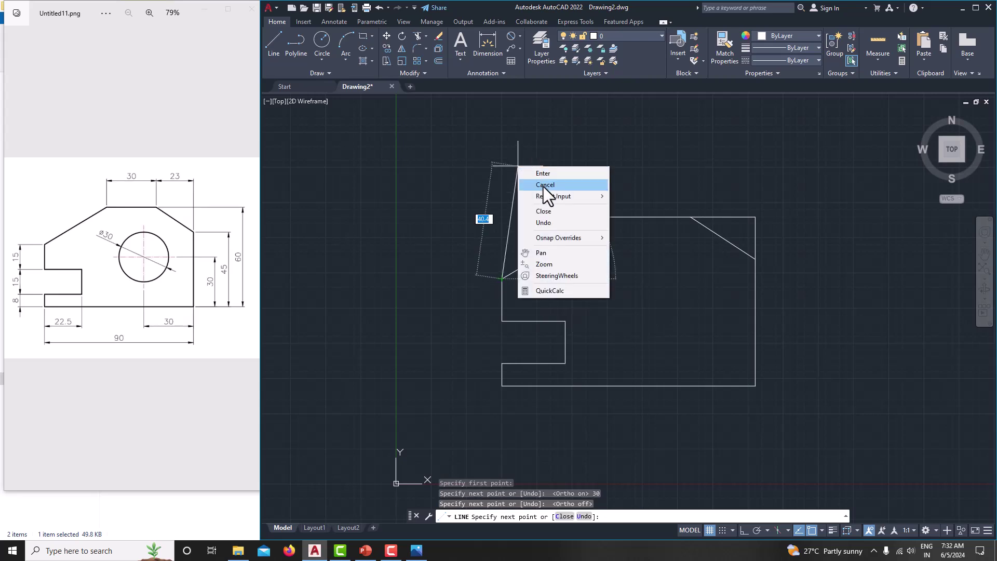
left_click(543, 185)
middle_click_drag(600, 249, 550, 244)
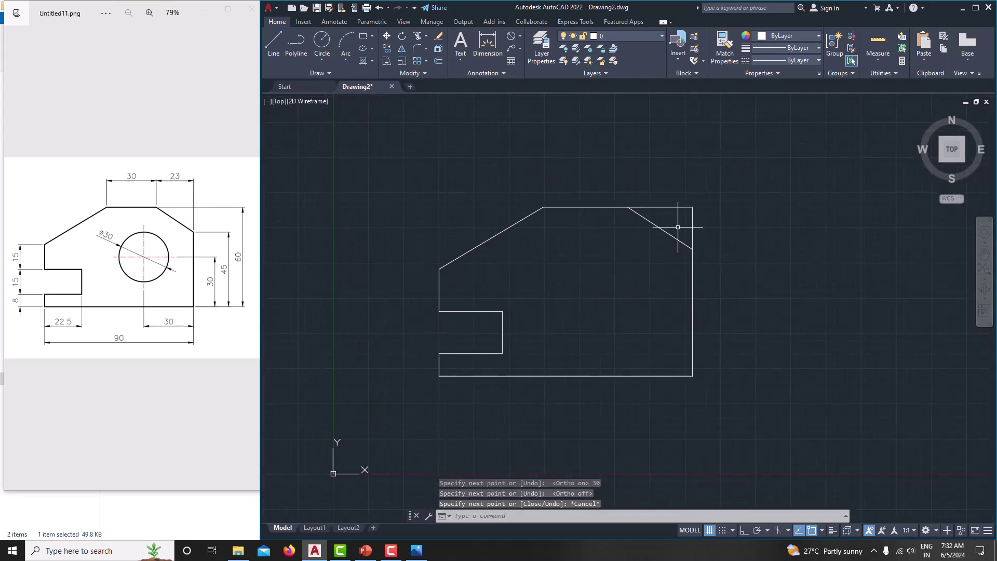
Trim the overhanging top-right line ends with a fence to clean the chamfered corner.
type("t")
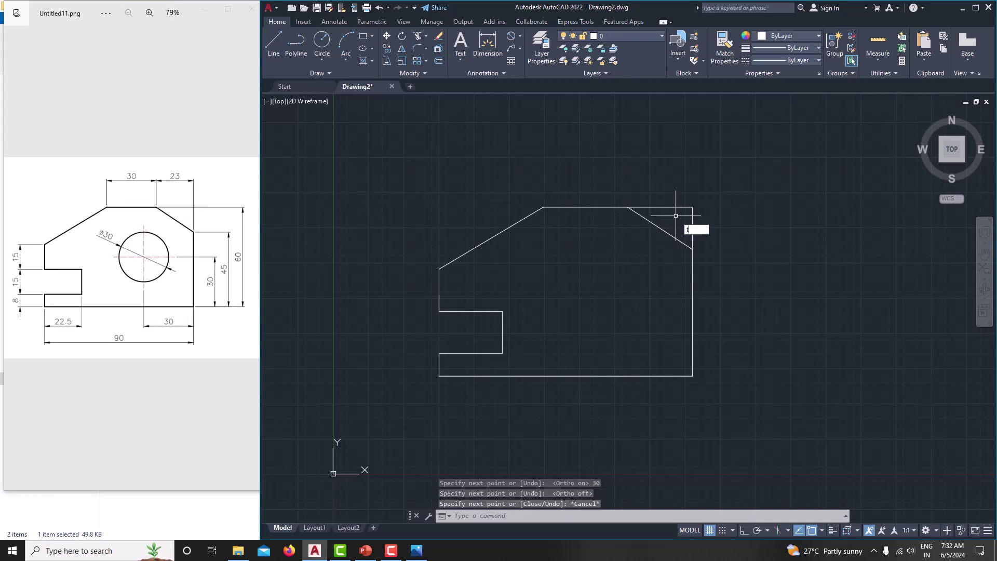
type(" or")
key("Return")
left_click_drag(656, 192, 714, 232)
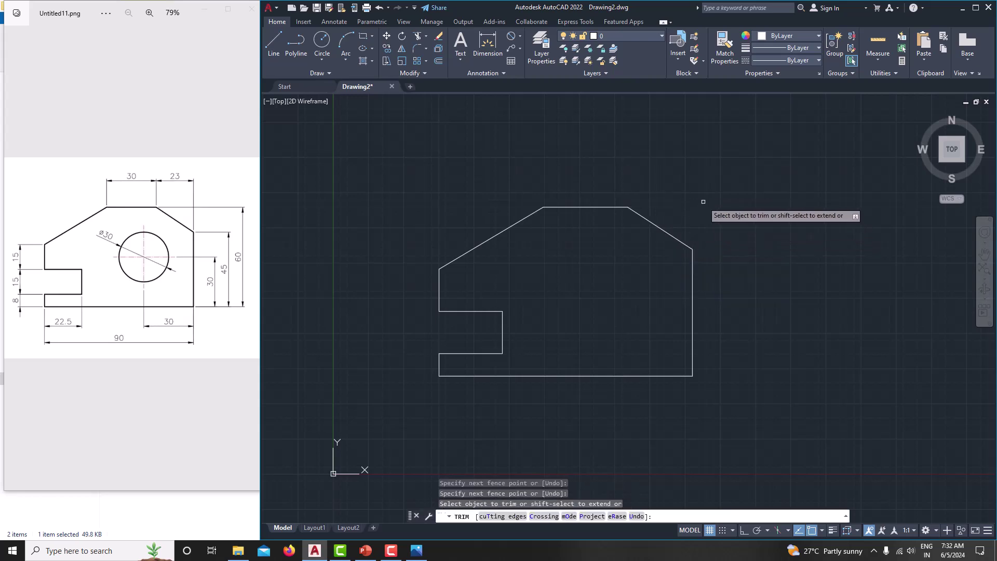
key("Escape")
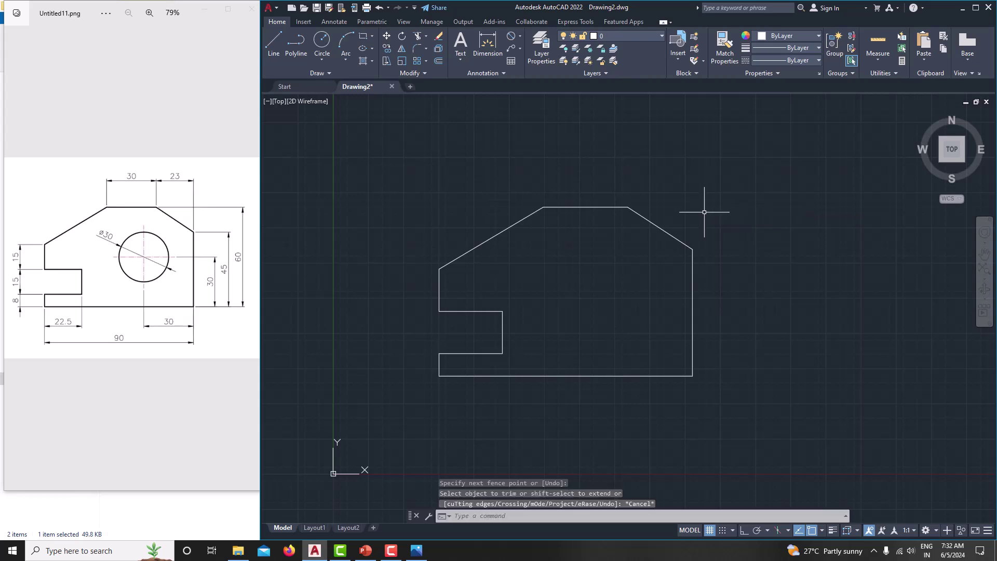
middle_click_drag(704, 212, 730, 217)
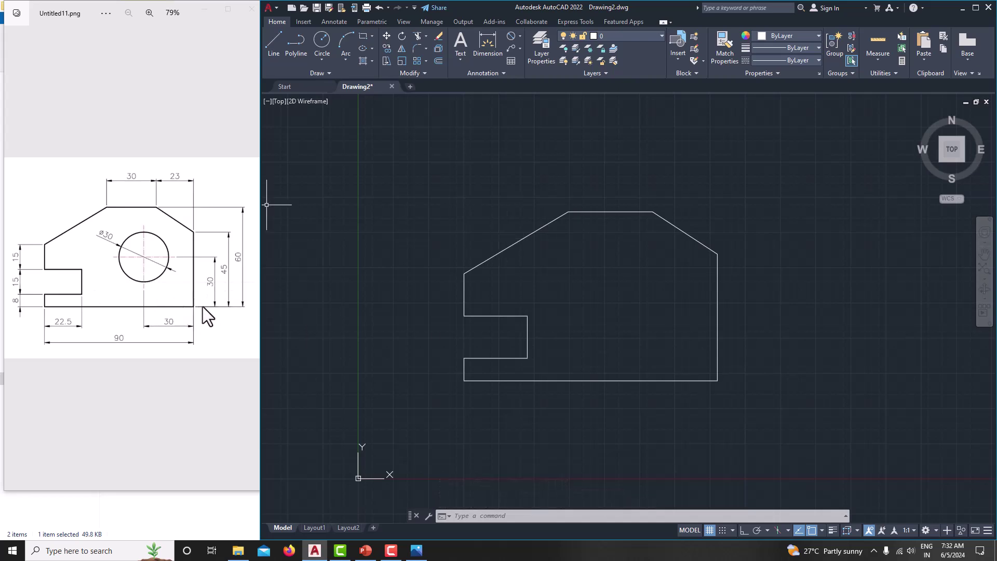
key("BackSpace")
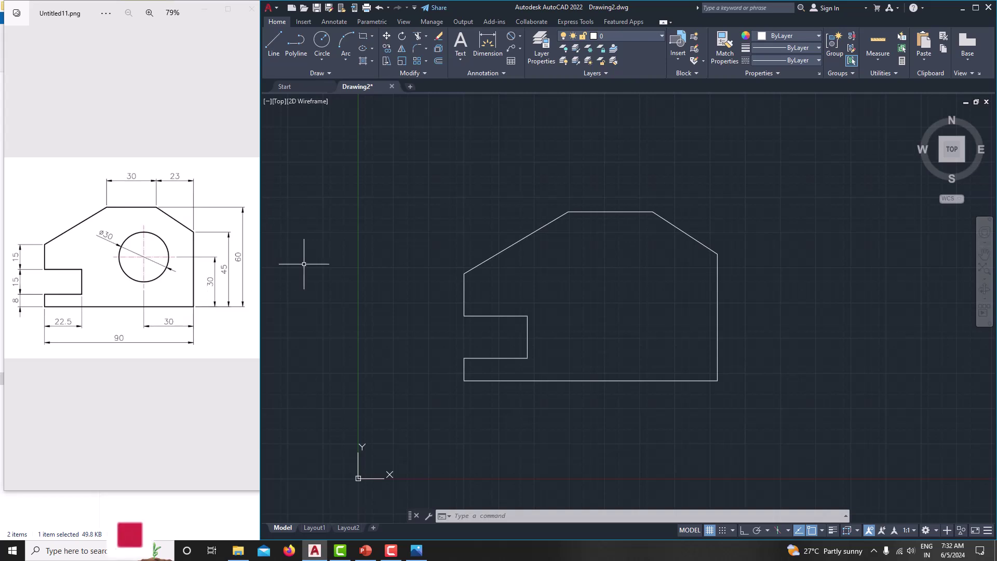
From the bottom-right corner, go 30 left along the base and draw a 30-unit line upward.
type("l")
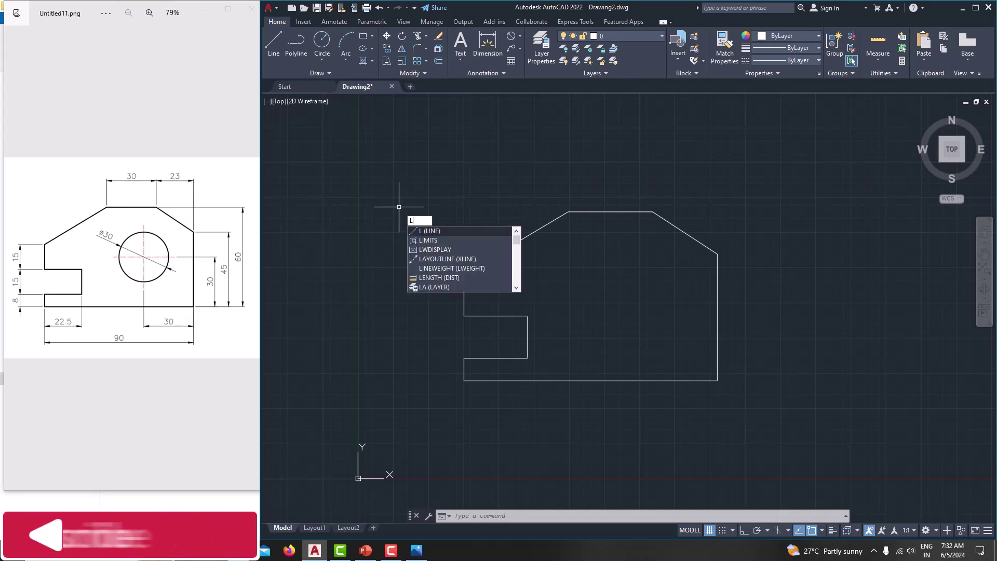
key("Return")
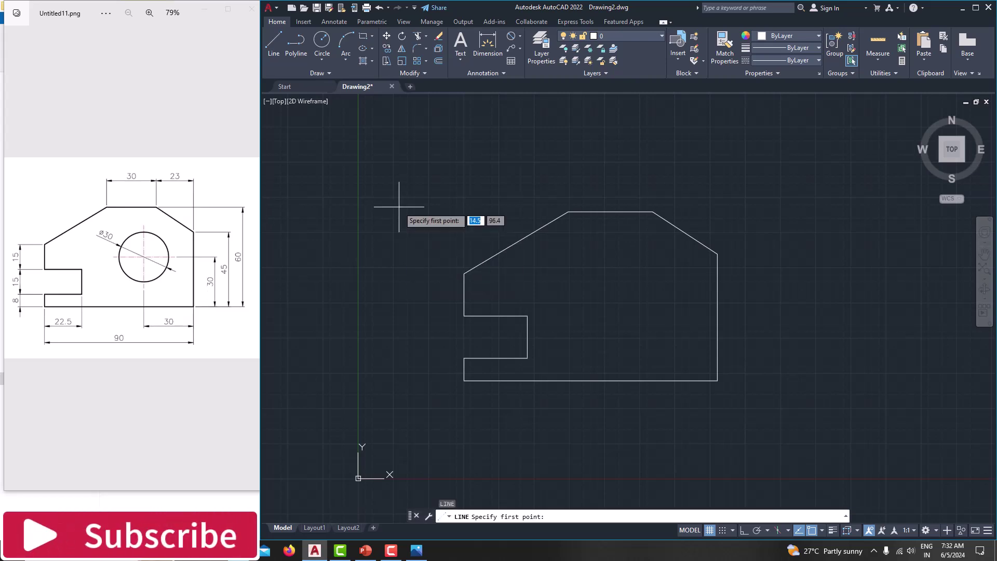
left_click(717, 379)
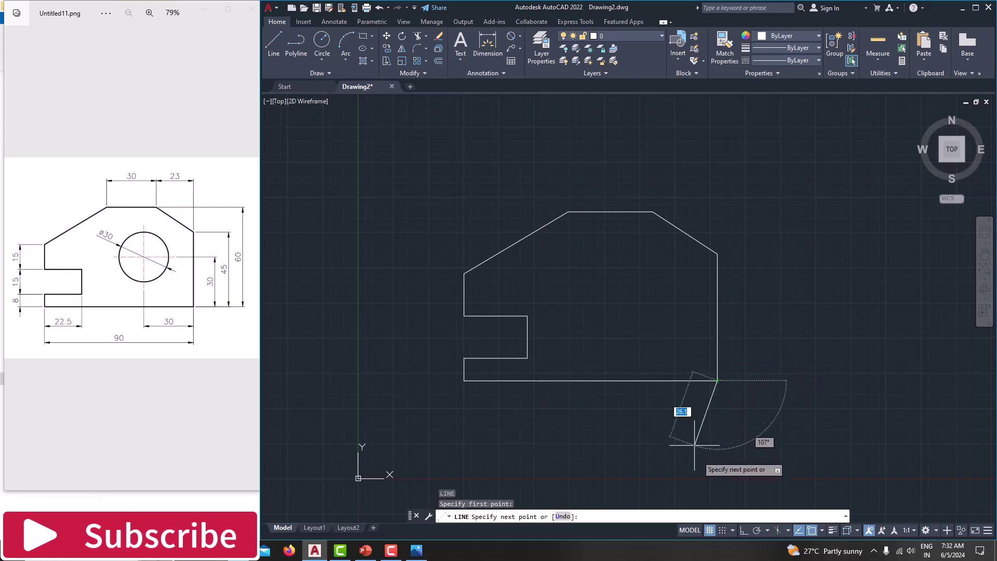
key("F8")
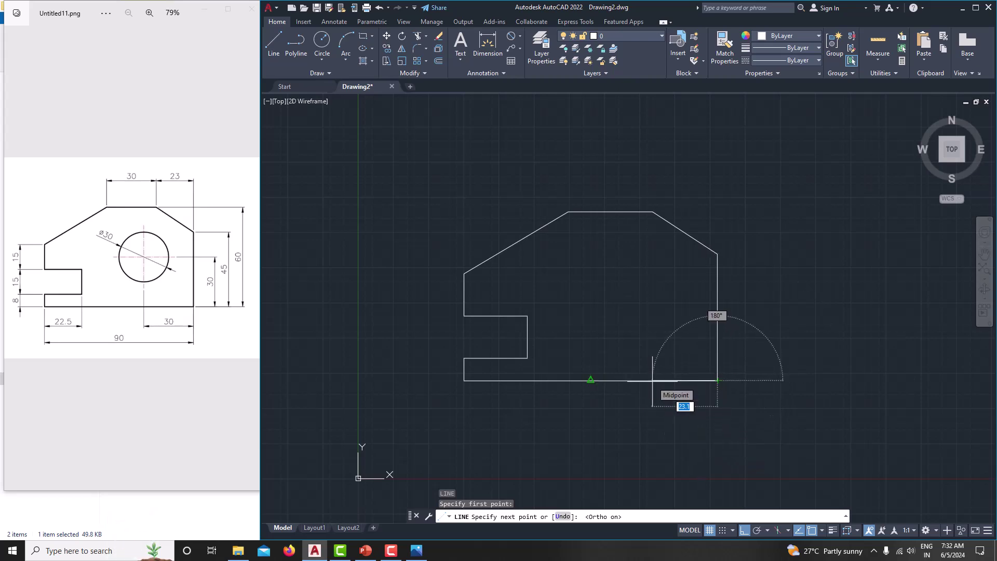
type("30")
key("Return")
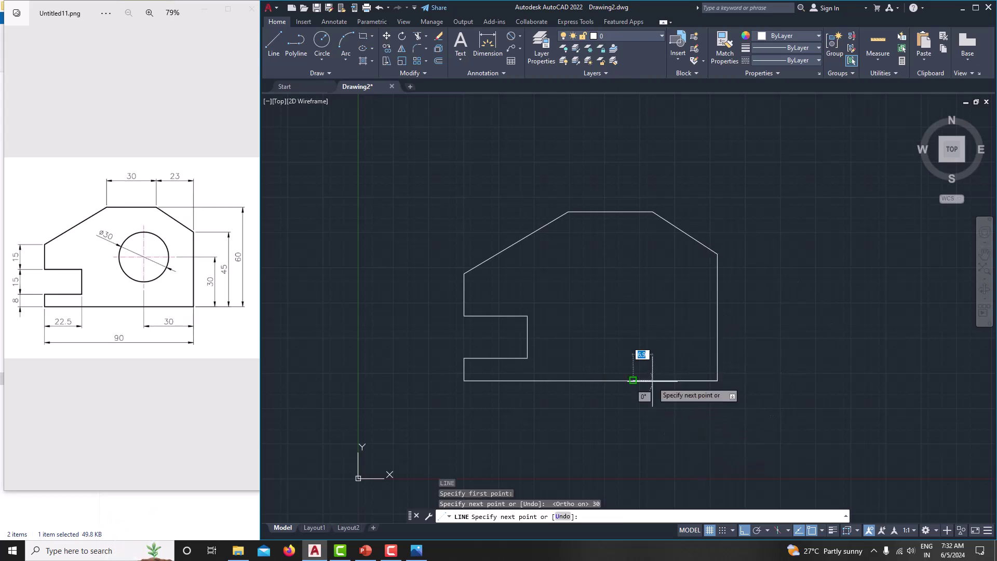
type("30")
key("Return")
right_click(641, 286)
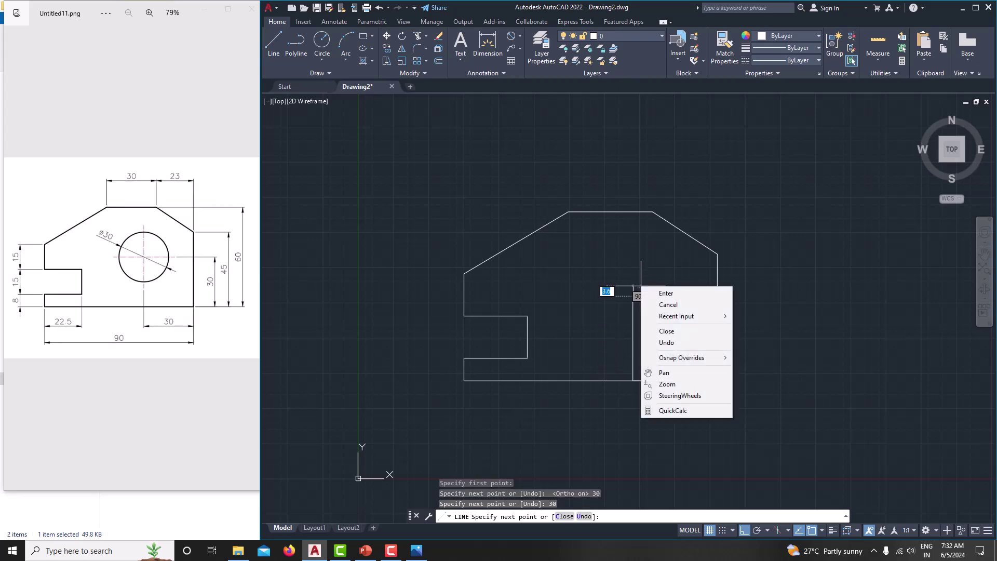
left_click(672, 304)
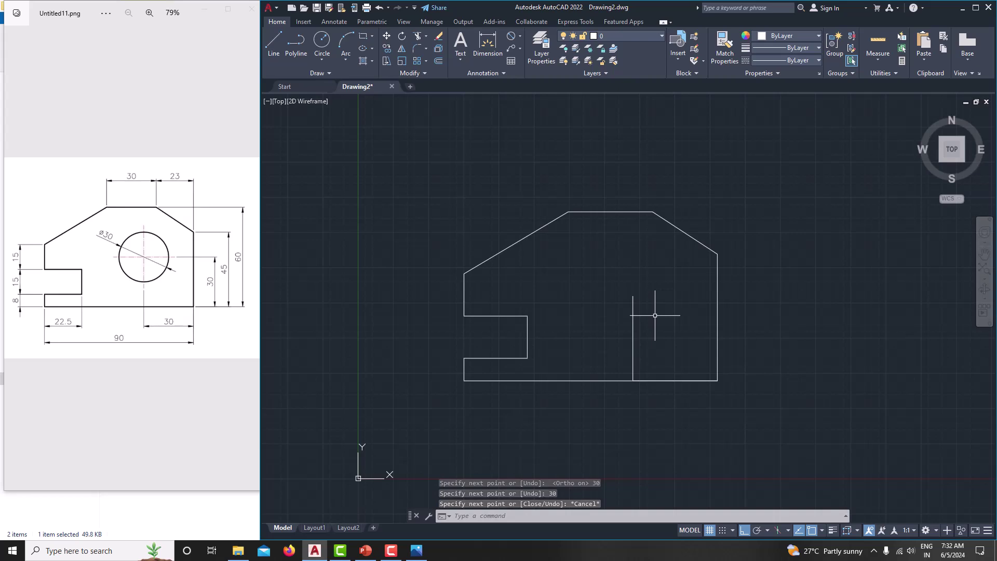
Draw a diameter-30 circle centred on the top endpoint of the vertical construction line.
type("c")
key("Return")
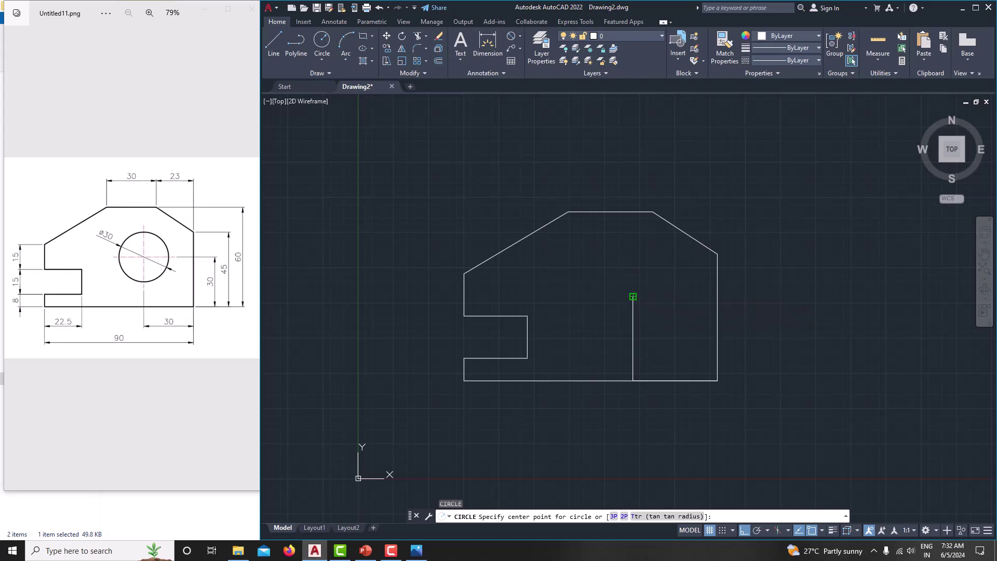
left_click(633, 297)
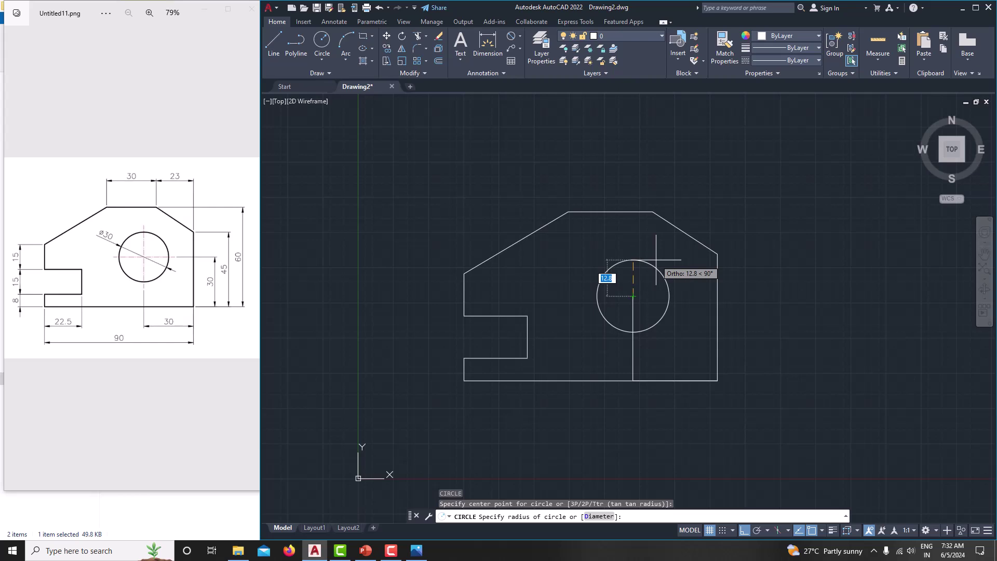
type("d")
key("Return")
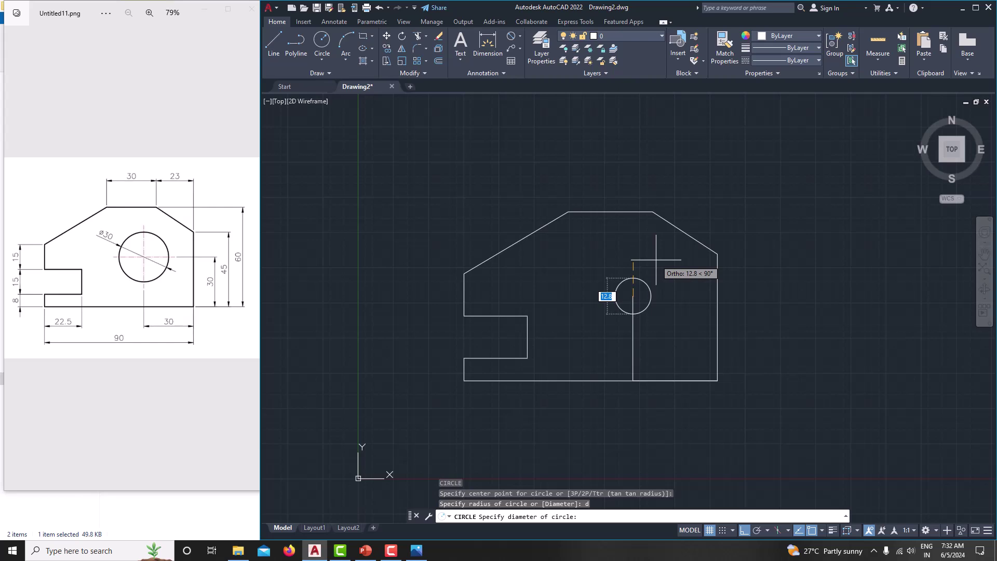
type("30")
key("Return")
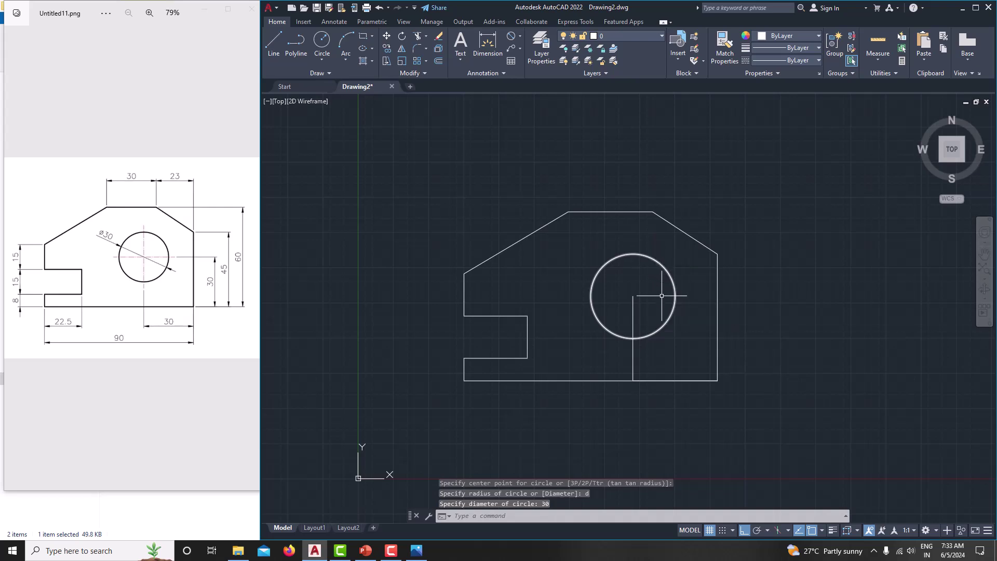
Trim away the vertical construction line inside the circle and between the circle and the base.
middle_click_drag(645, 289, 613, 245)
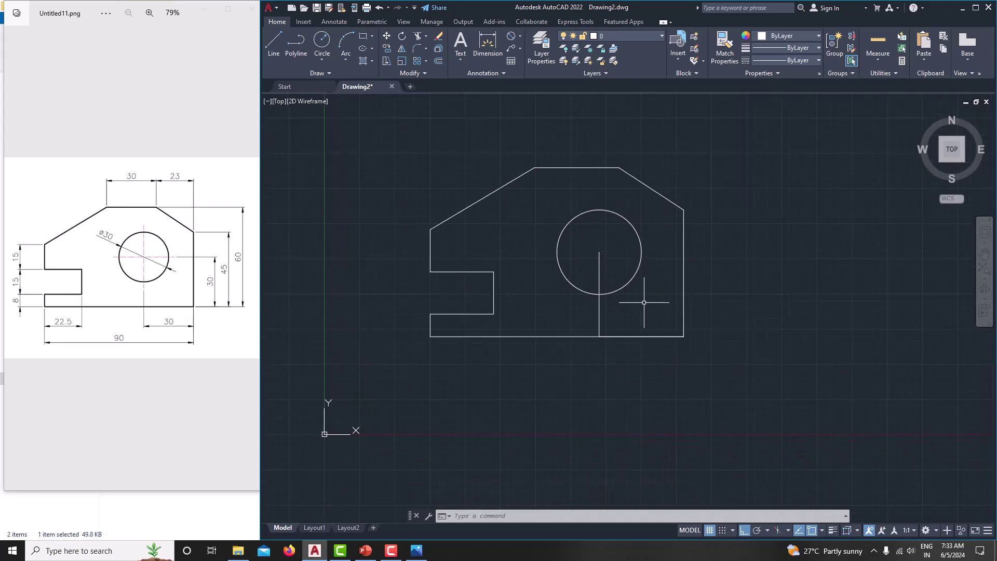
type("tr")
key("Return")
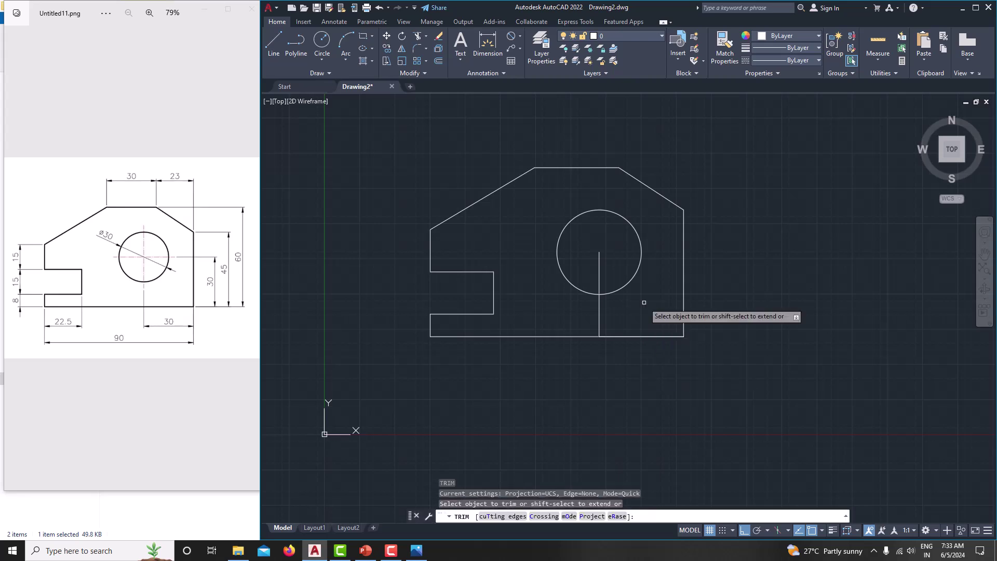
left_click(600, 275)
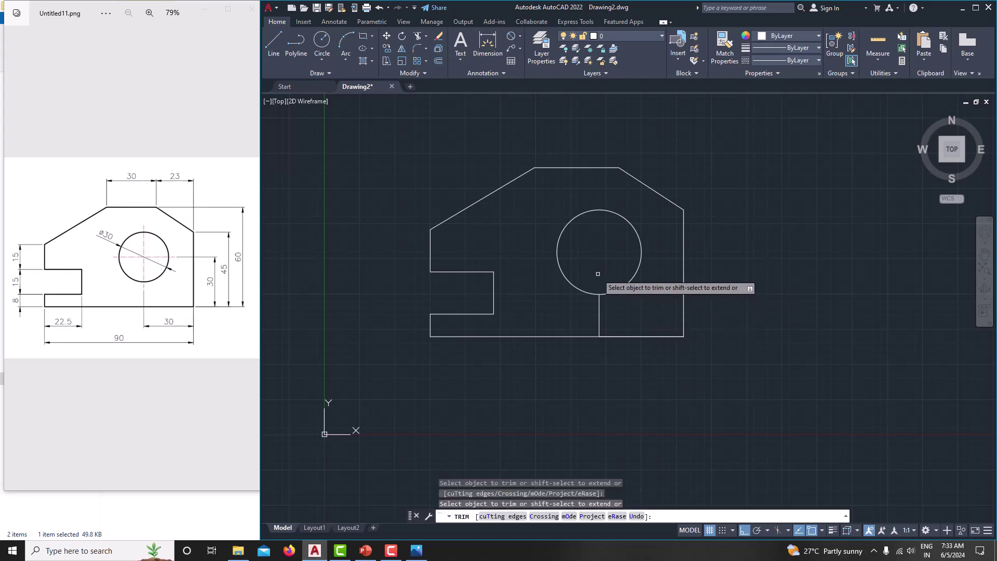
left_click(599, 306)
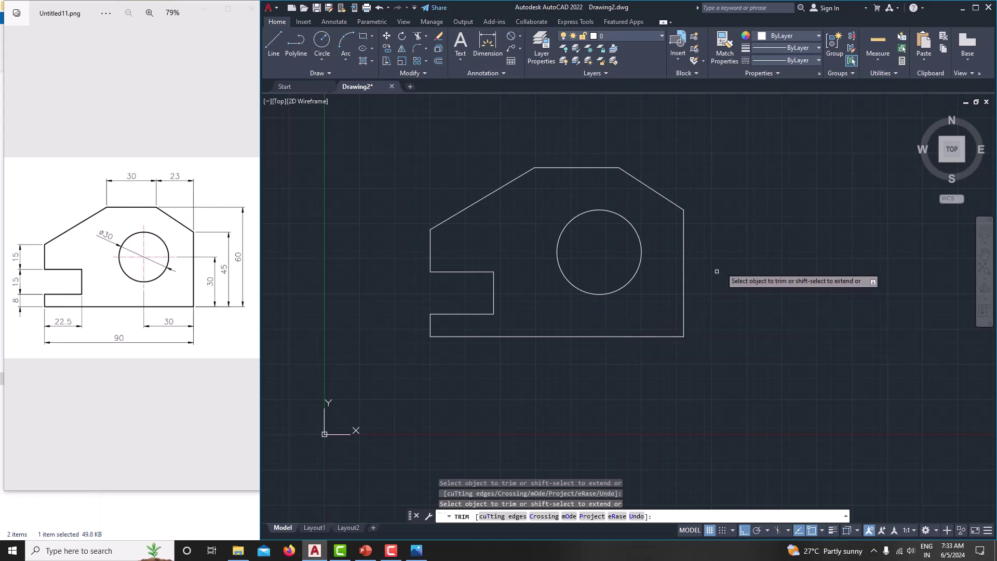
key("Escape")
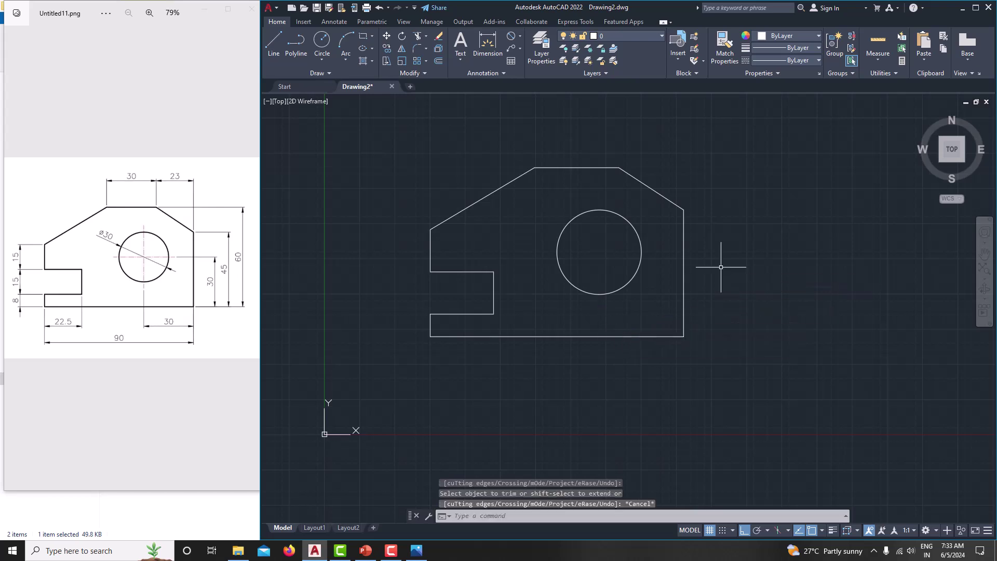
middle_click_drag(721, 267, 751, 289)
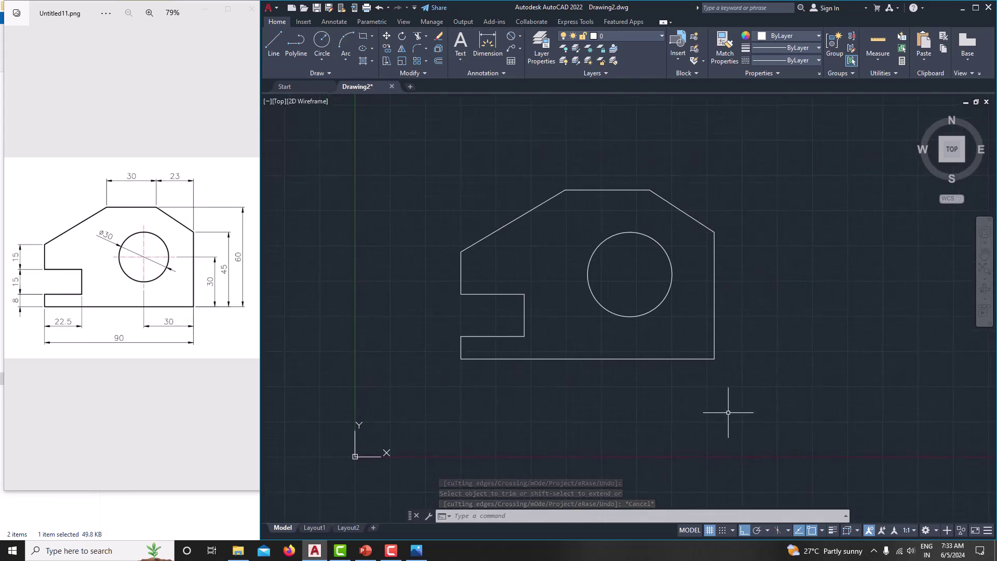
Window-select the entire plate outline and circle and assign them a 0.35 mm lineweight.
left_click(417, 140)
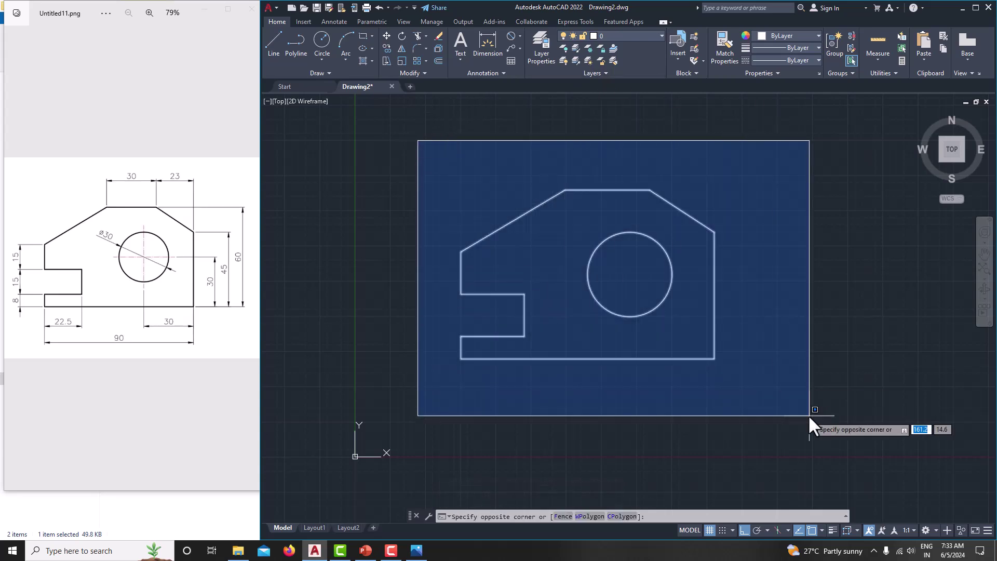
left_click(809, 416)
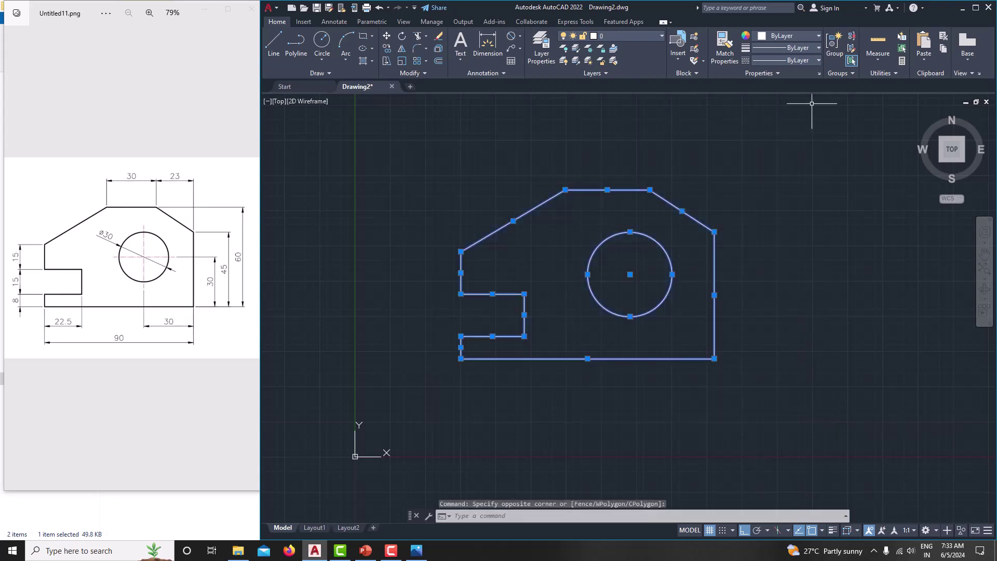
left_click(799, 48)
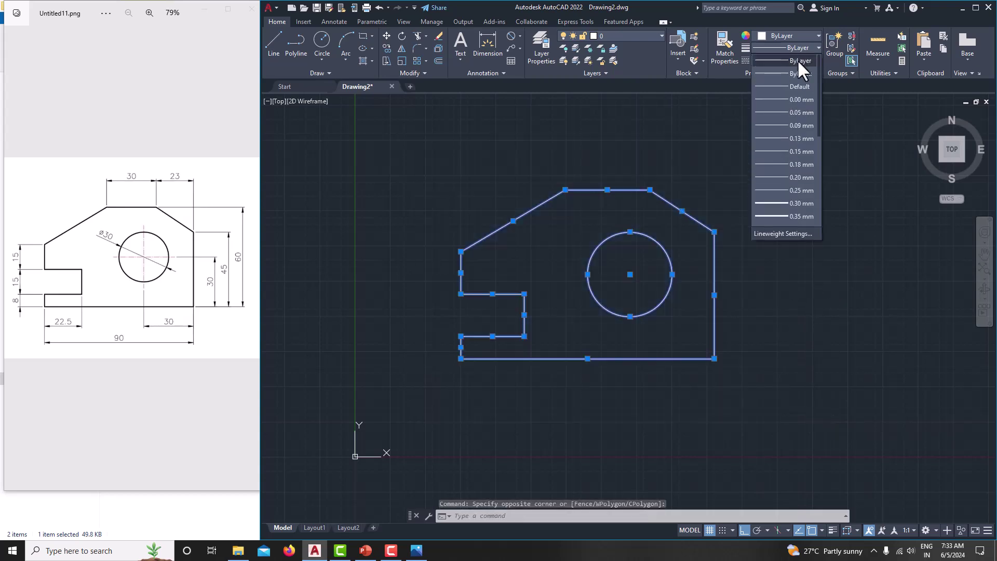
left_click(799, 216)
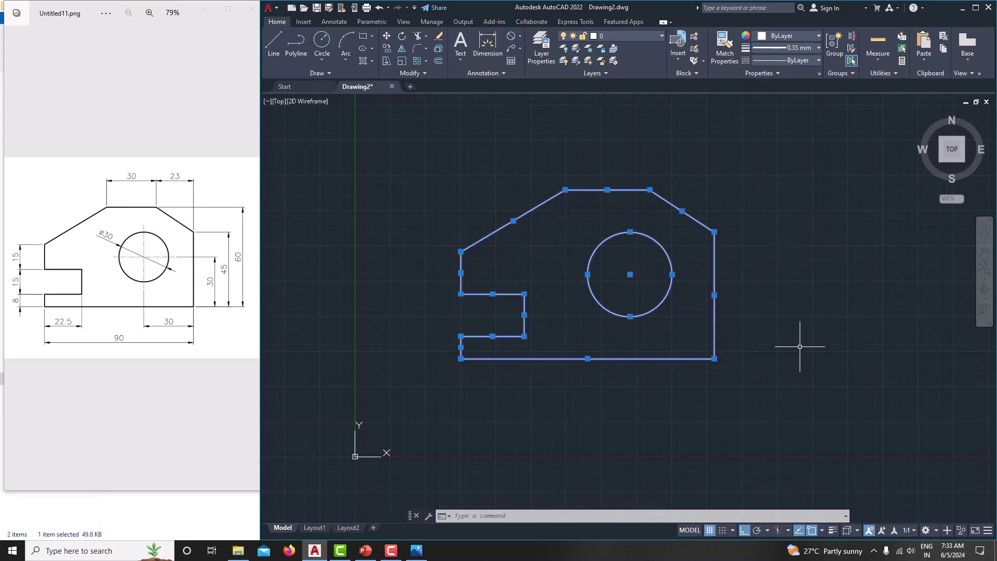
key("Escape")
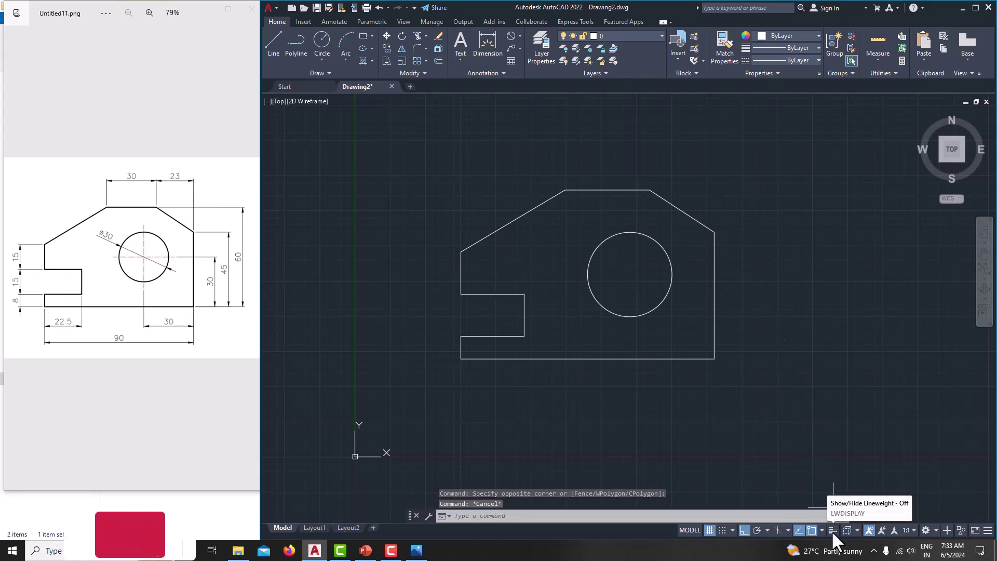
left_click(832, 530)
mouse_move(793, 351)
middle_mouse_down()
mouse_move(767, 286)
mouse_move(791, 305)
middle_mouse_up()
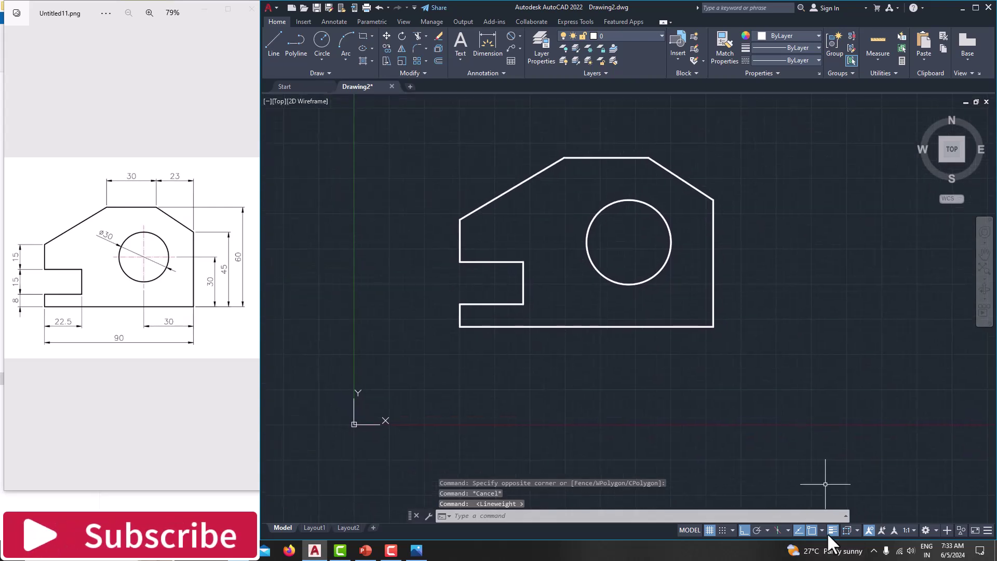
left_click(987, 531)
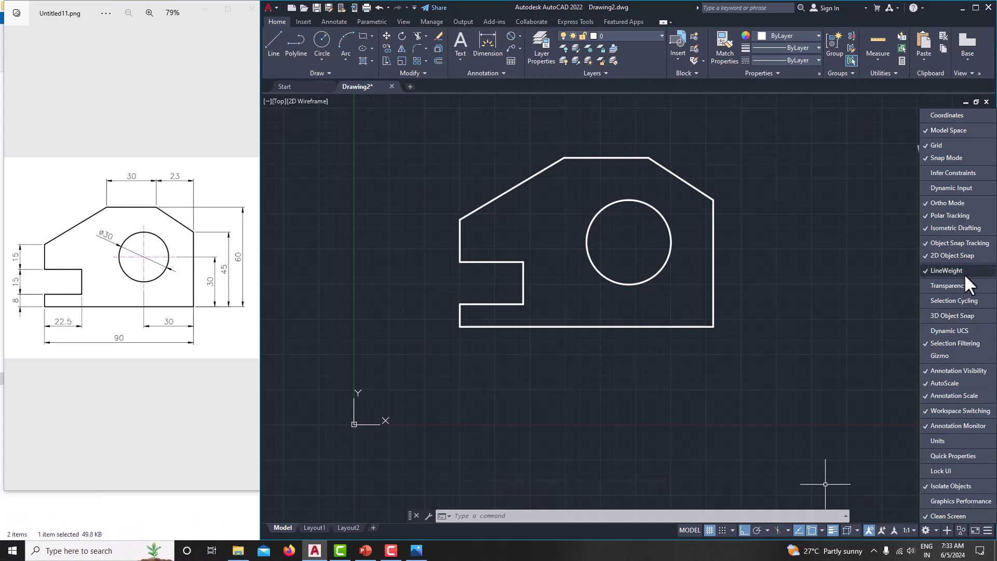
left_click(783, 333)
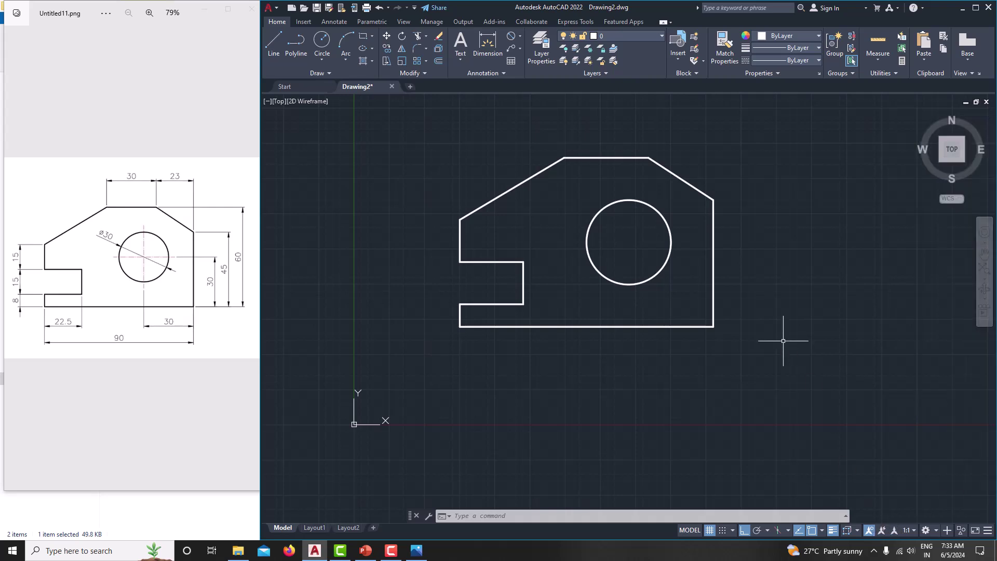
Place a 22.5 linear dimension below the plate, from the bottom-left corner to the notch's inner corner.
middle_click_drag(780, 331, 743, 333)
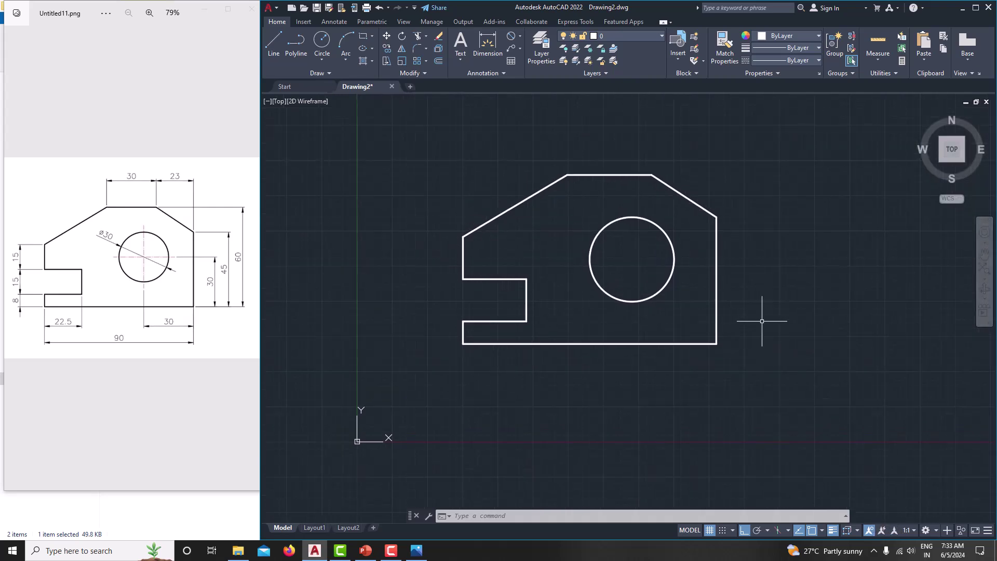
left_click(520, 35)
left_click(521, 51)
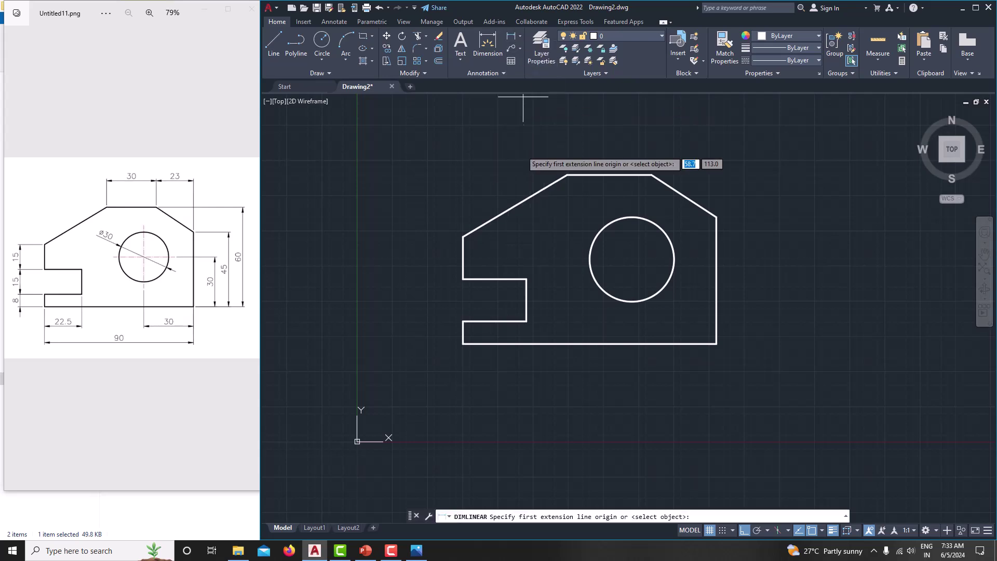
left_click(463, 343)
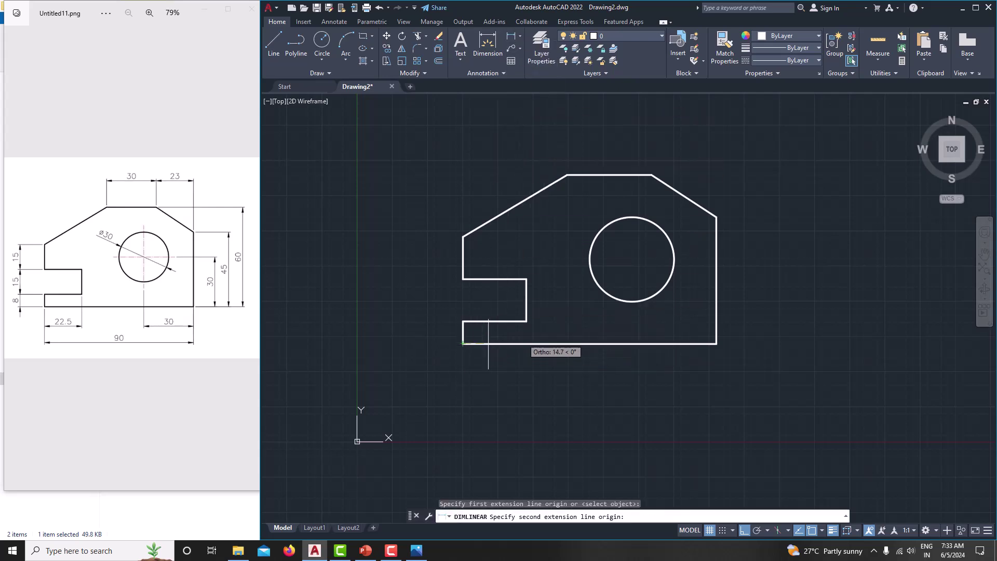
left_click(526, 322)
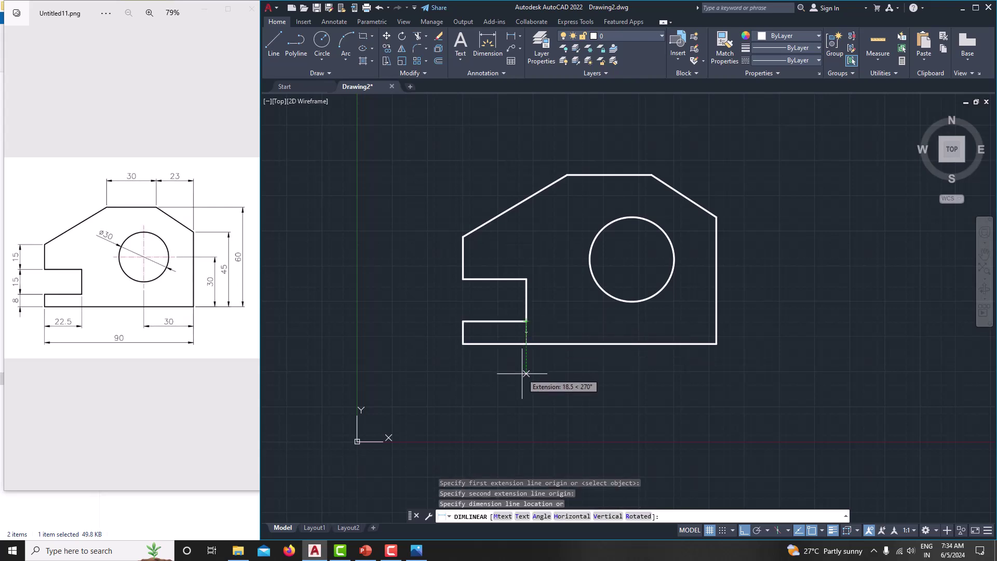
left_click(491, 359)
scroll(490, 357, "up", 4)
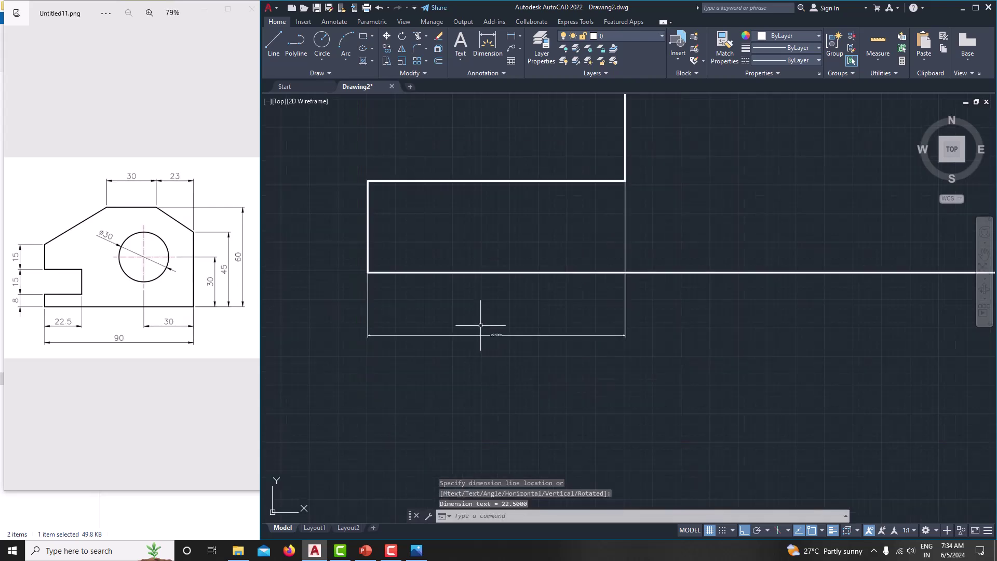
scroll(483, 327, "up", 3)
scroll(516, 355, "down", 7)
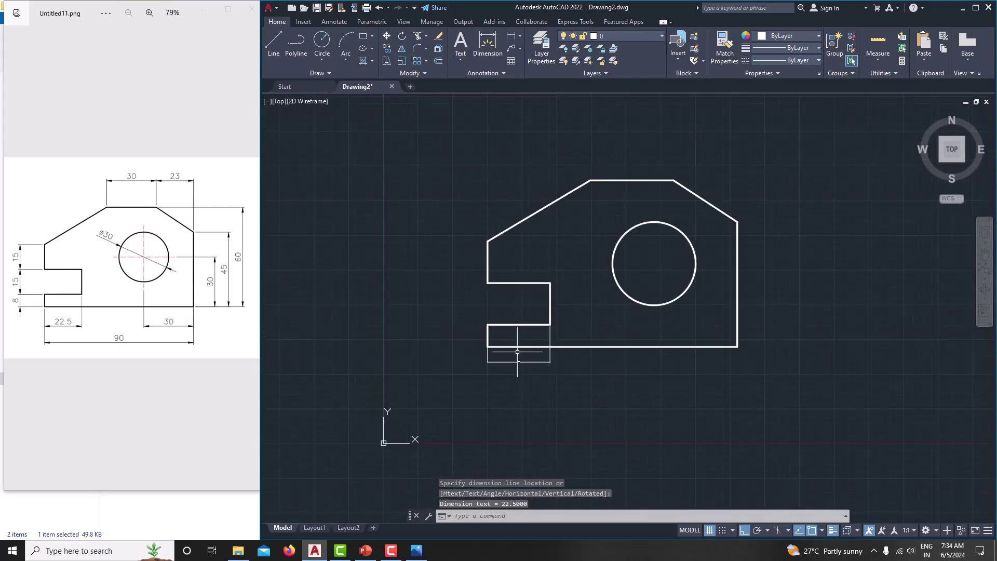
middle_click_drag(517, 352, 490, 360)
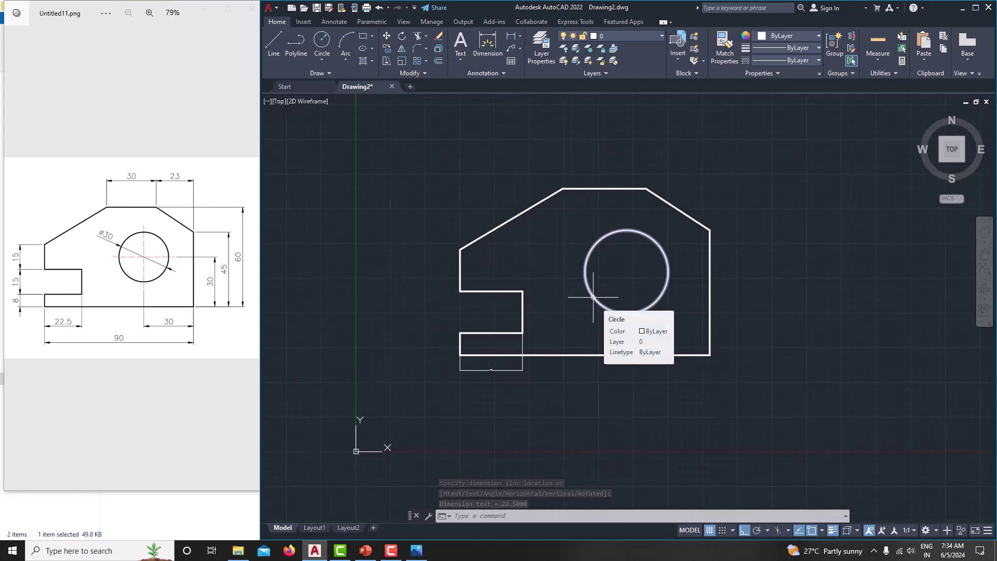
Modify the Standard dimension style: arrow size 3, larger text height and 0.0 linear precision.
type("dimsty")
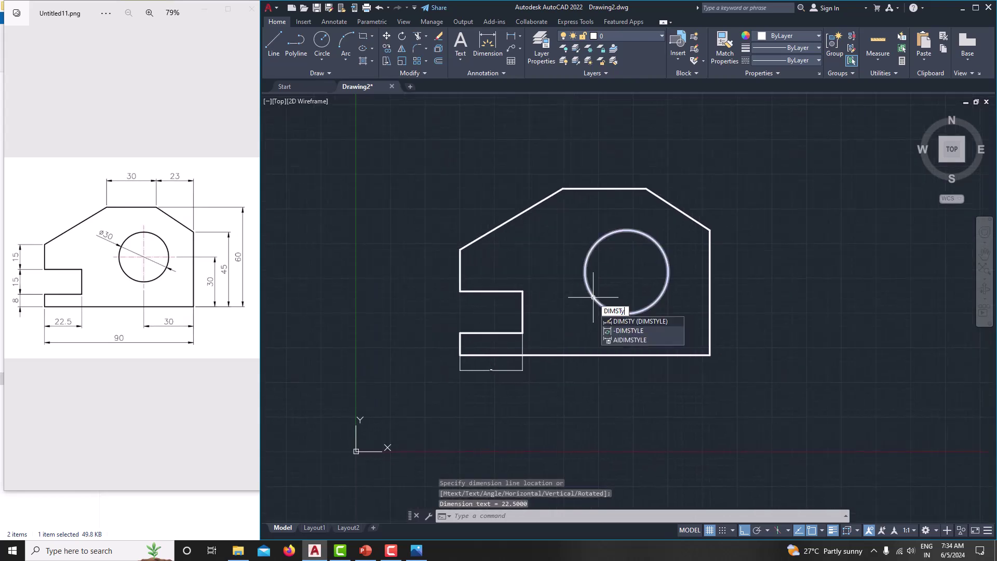
key("Return")
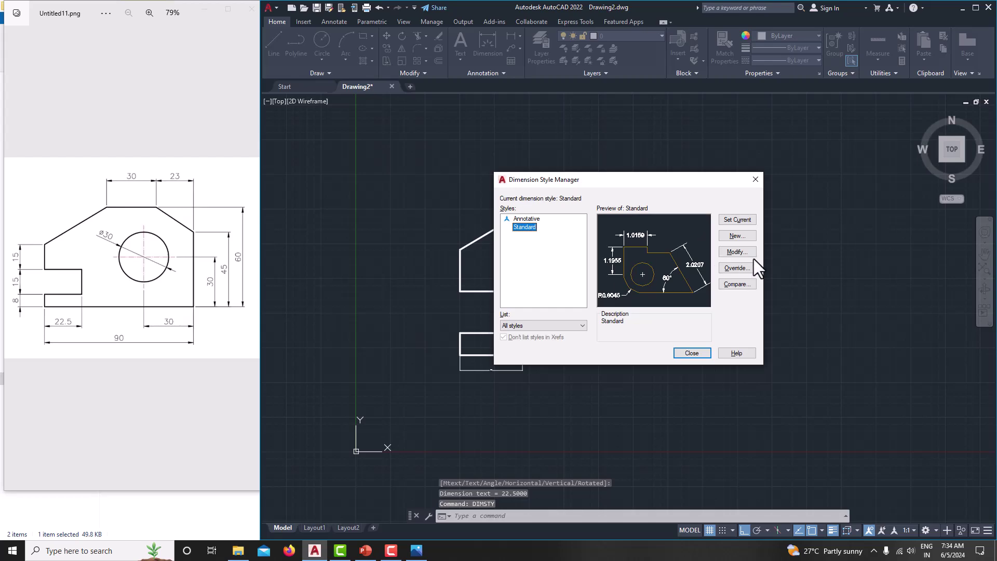
left_click(751, 256)
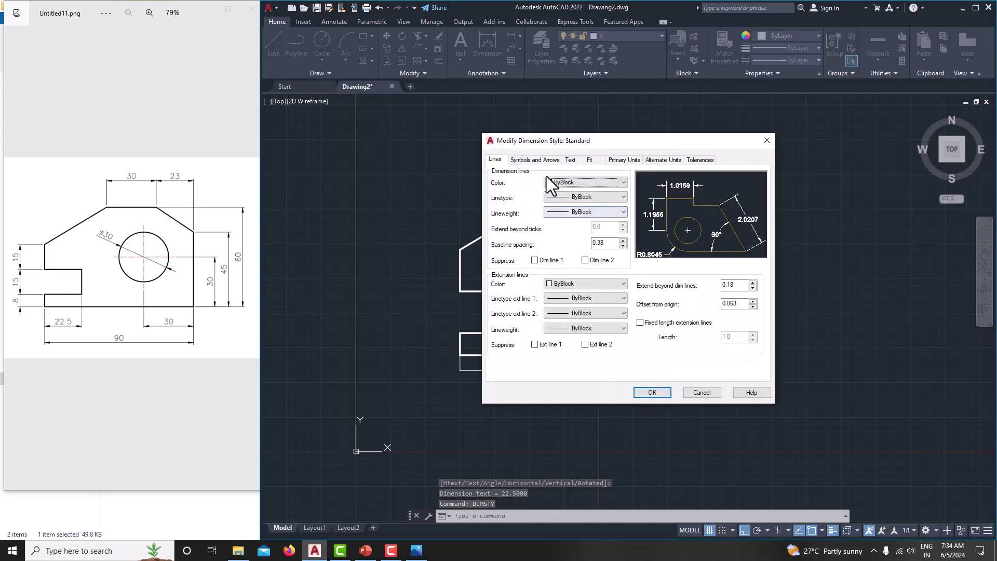
left_click(534, 160)
left_click_drag(522, 264, 483, 268)
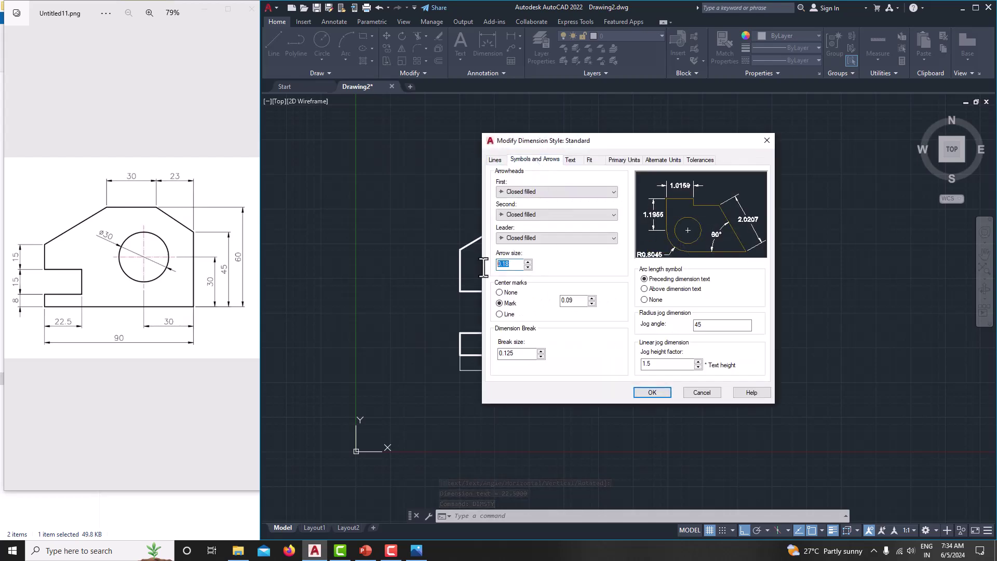
type("3")
left_click(570, 160)
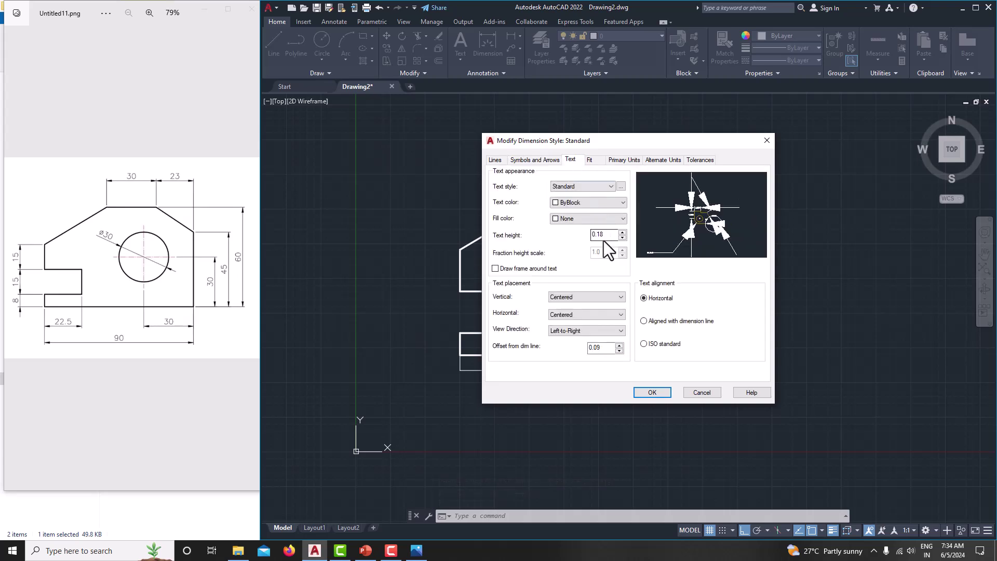
left_click_drag(605, 235, 560, 237)
left_click(621, 160)
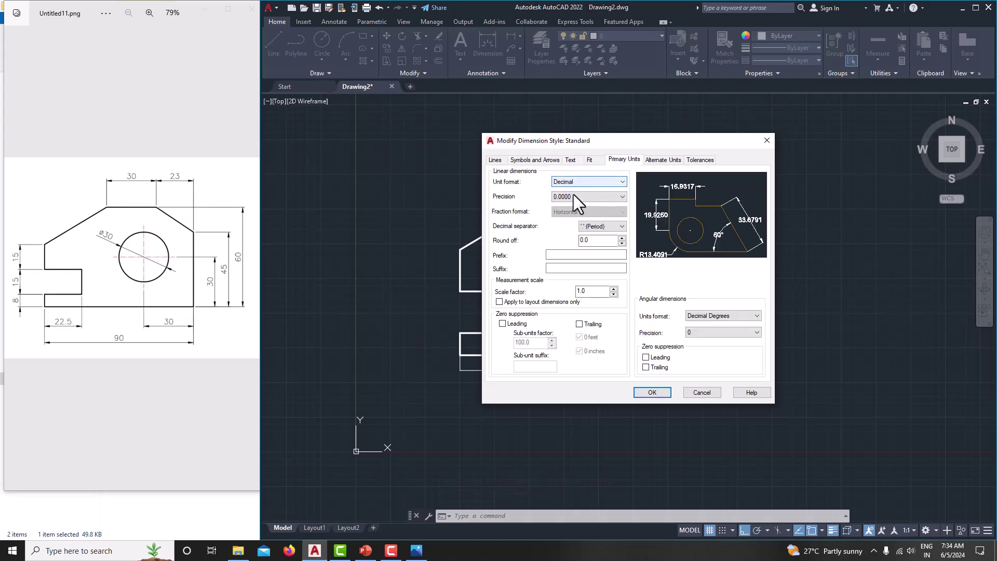
left_click(573, 197)
left_click(563, 213)
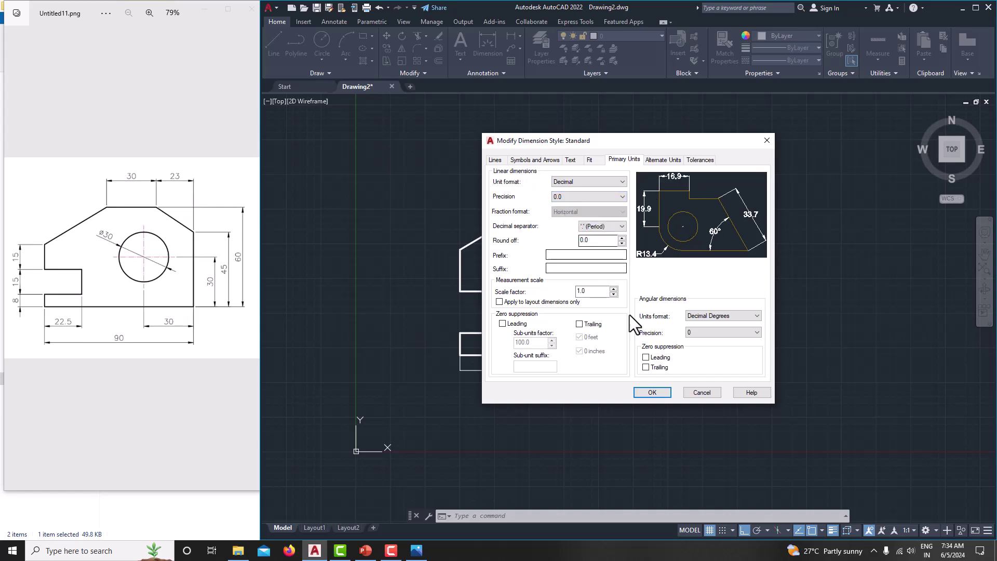
left_click(655, 393)
left_click(690, 353)
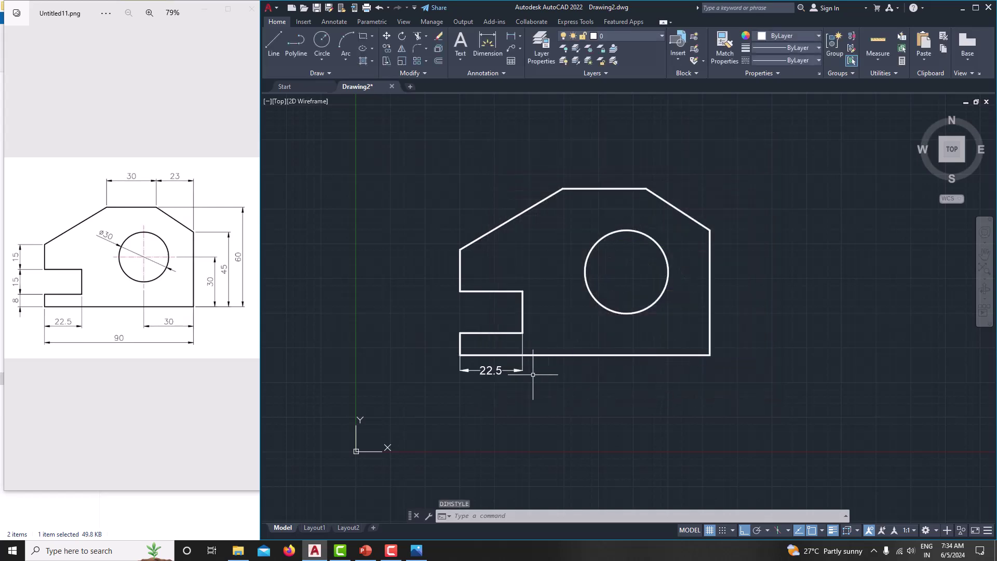
Dimension the lower tab's left edge as 8.0, placed left of the plate.
mouse_move(503, 373)
middle_mouse_down()
mouse_move(520, 374)
mouse_move(521, 357)
middle_mouse_up()
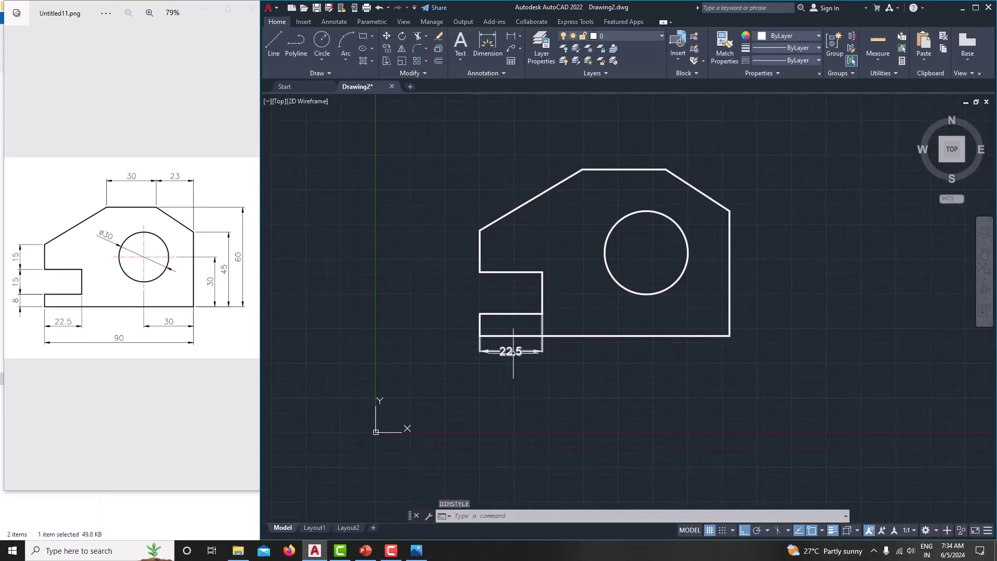
scroll(519, 354, "up", 2)
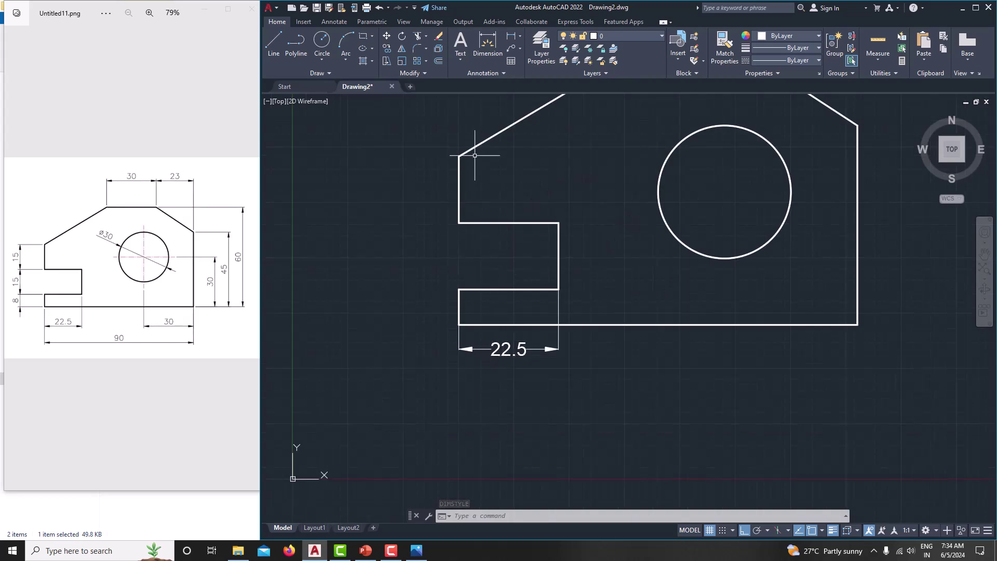
left_click(511, 35)
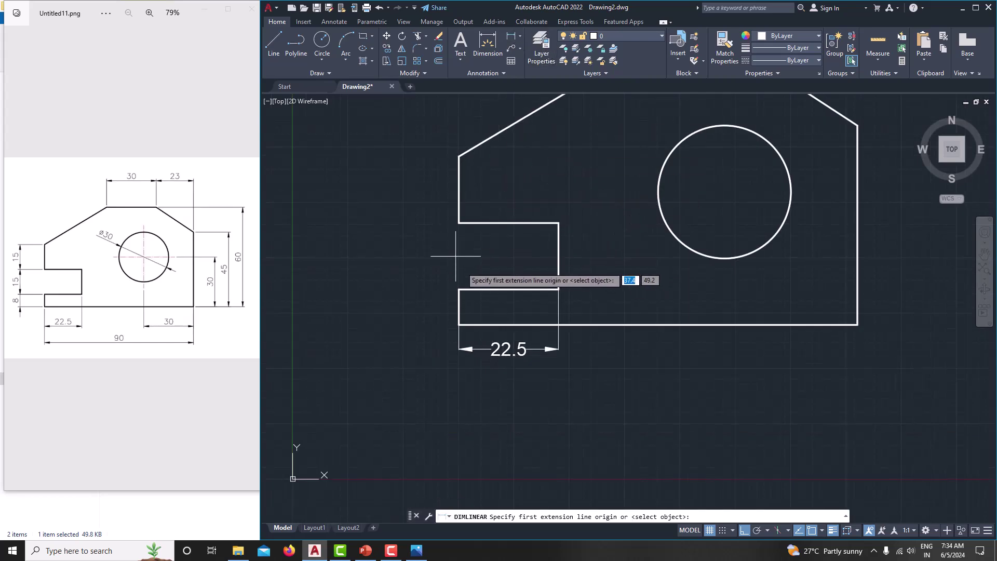
left_click(458, 290)
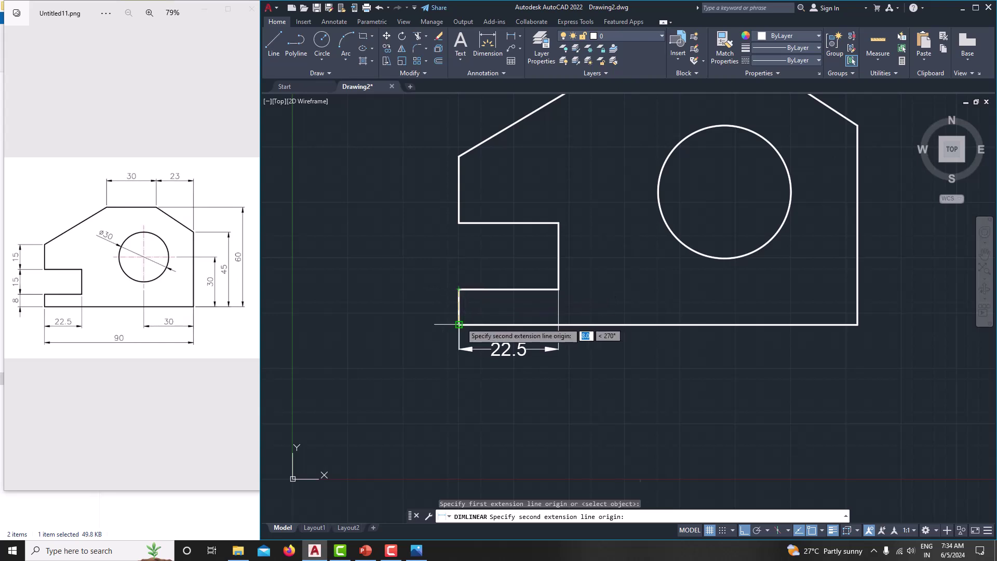
left_click(458, 325)
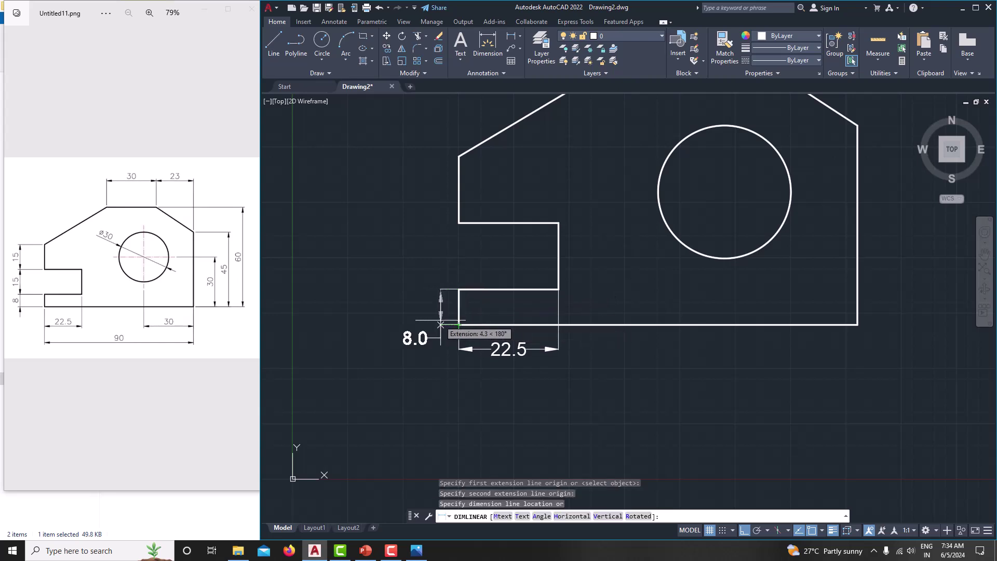
left_click(414, 307)
Add two 15.0 vertical dimensions stacked up the plate's left side beside the 8.0.
middle_click_drag(418, 307, 410, 337)
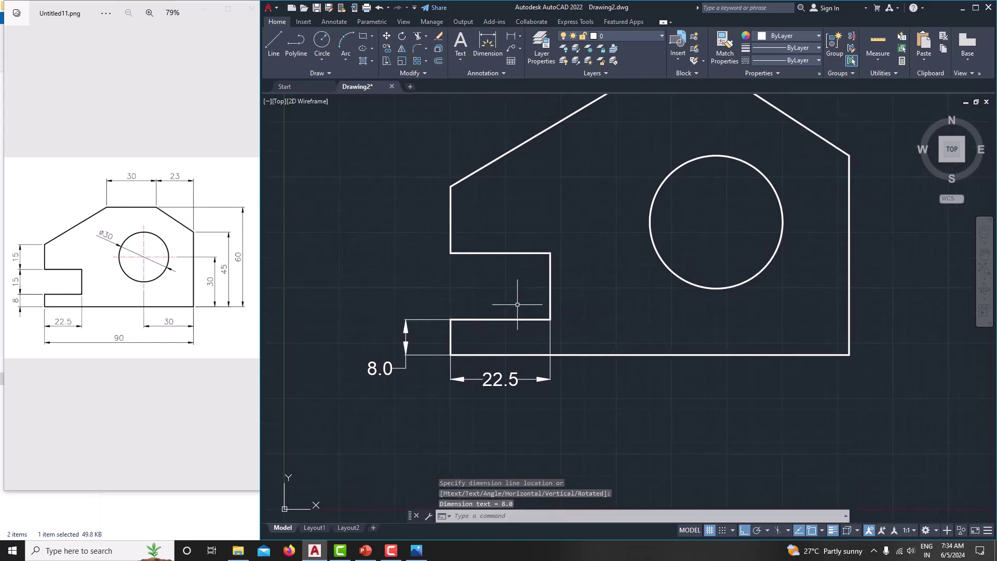
left_click(508, 37)
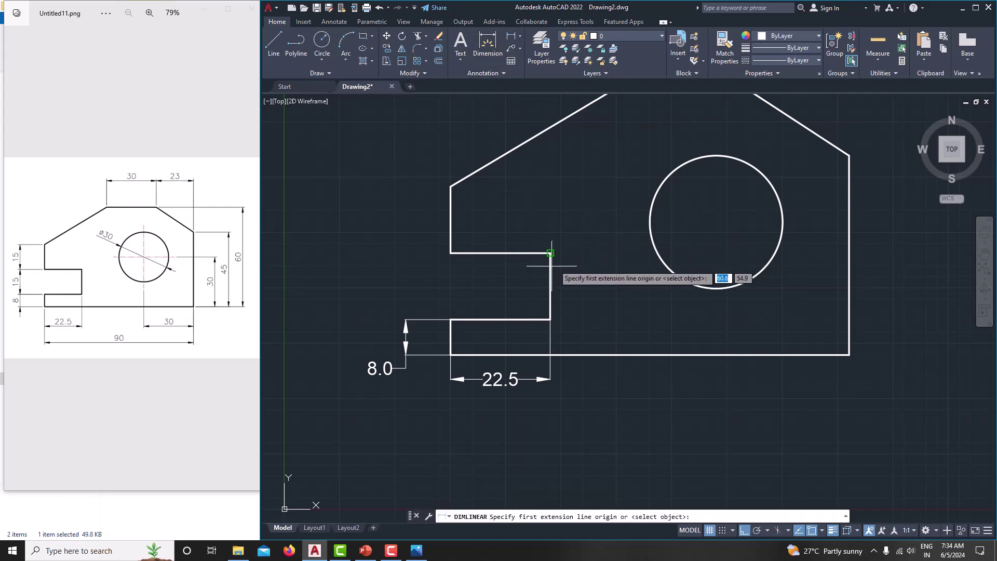
left_click(451, 253)
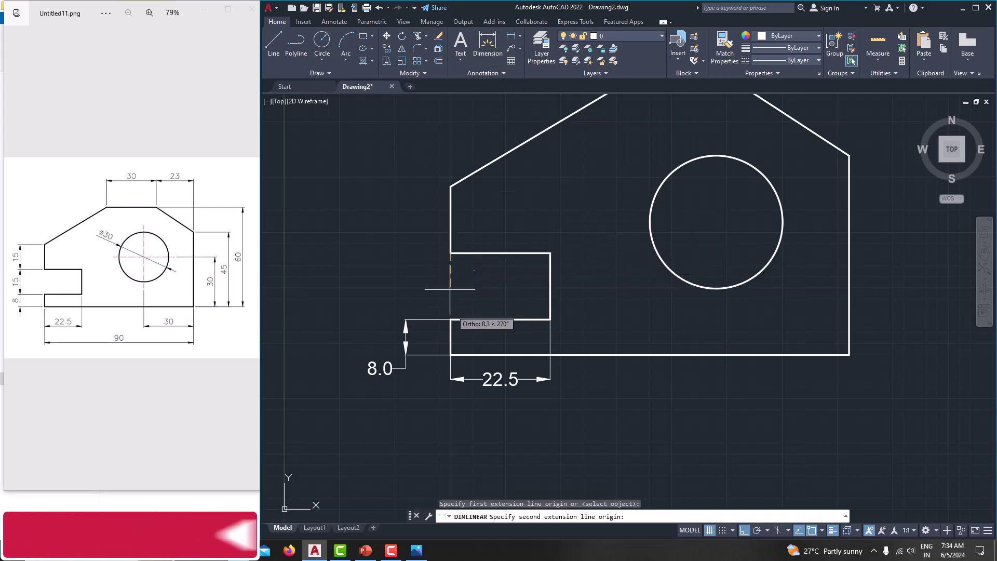
left_click(405, 325)
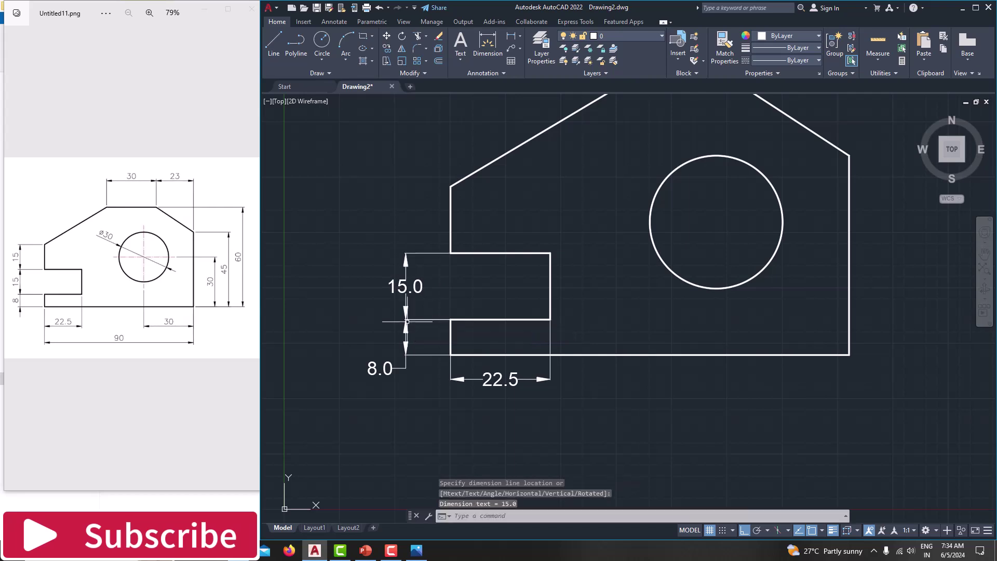
middle_click_drag(429, 199, 433, 232)
left_click(511, 36)
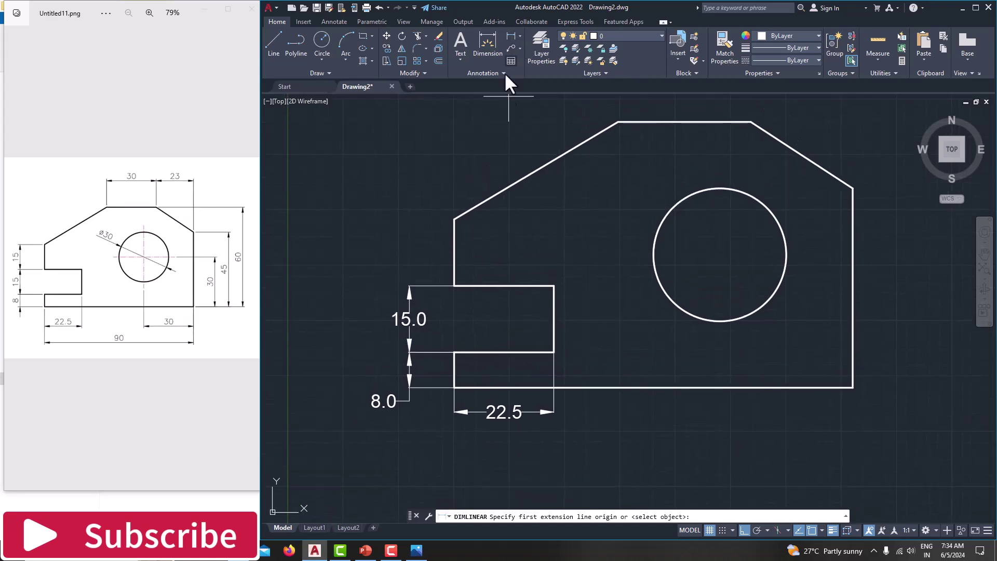
left_click(454, 285)
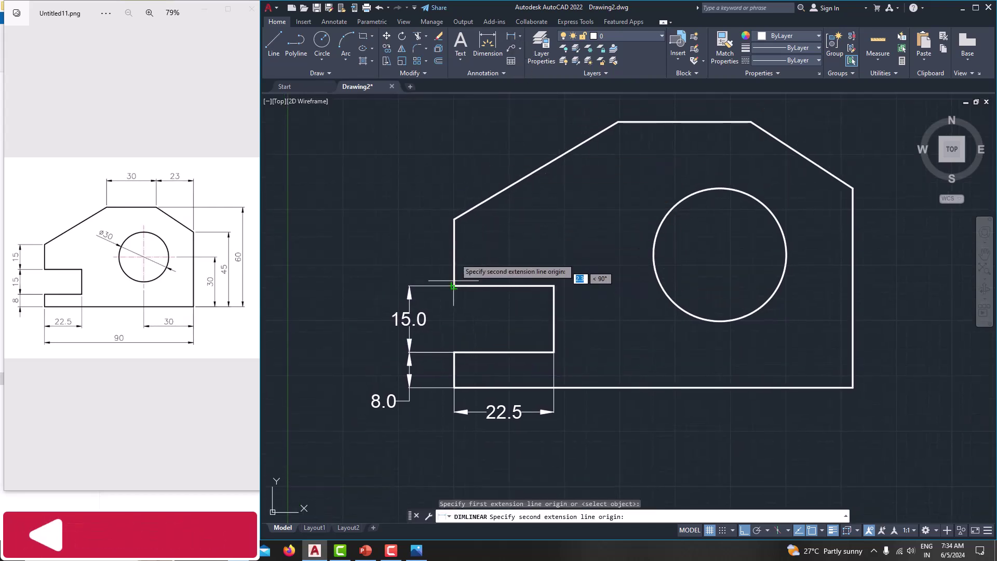
left_click(454, 218)
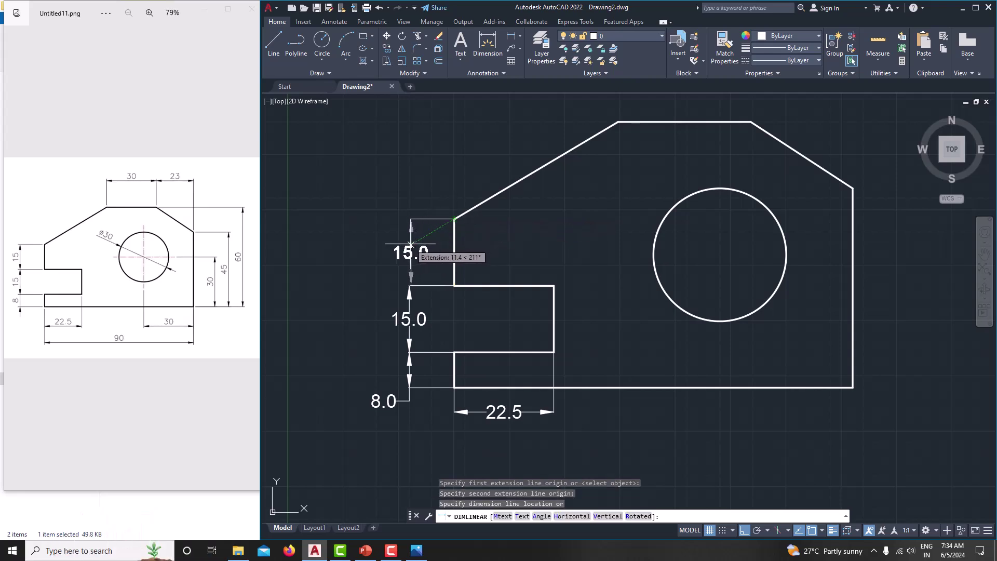
left_click(409, 243)
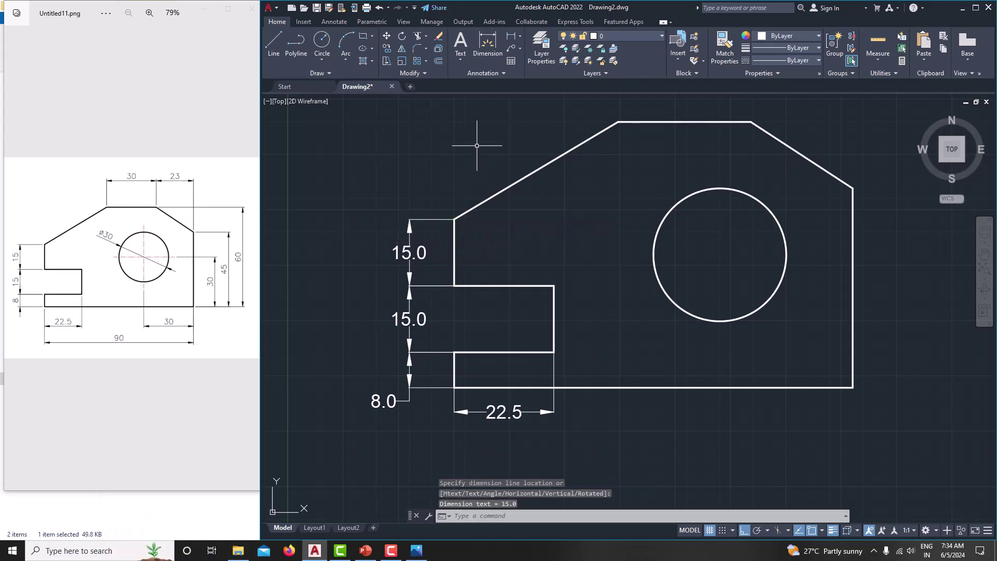
mouse_move(477, 145)
middle_mouse_down()
mouse_move(450, 166)
mouse_move(464, 125)
middle_mouse_up()
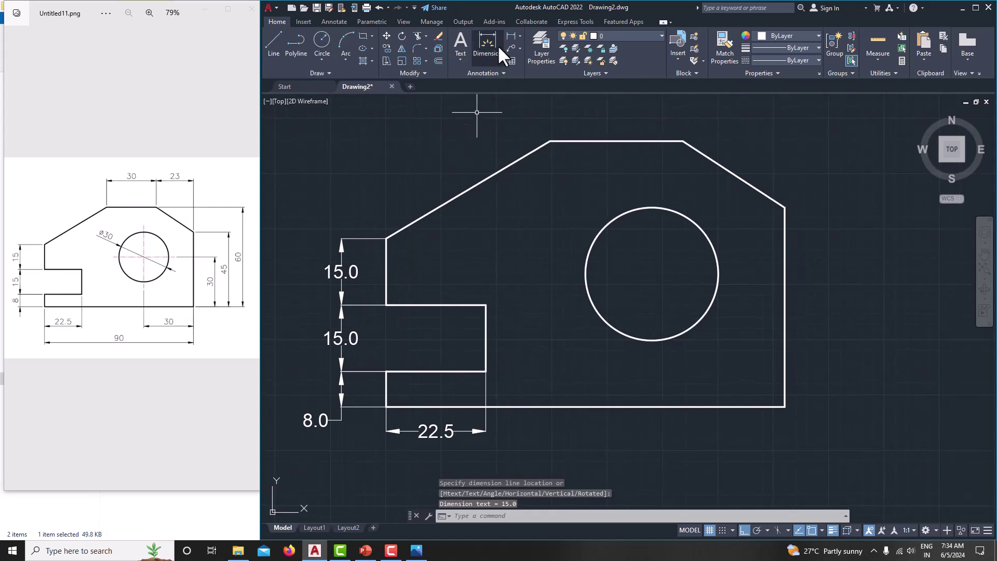
Dimension the top edge as 30.0 and the sloped edge as 23.0 above the plate.
left_click(511, 36)
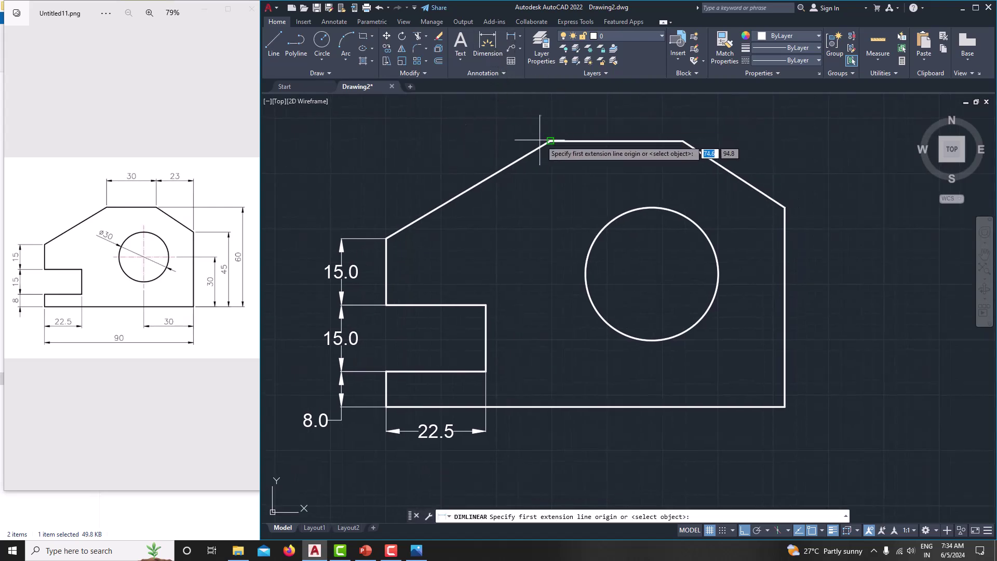
left_click(550, 141)
left_click(683, 141)
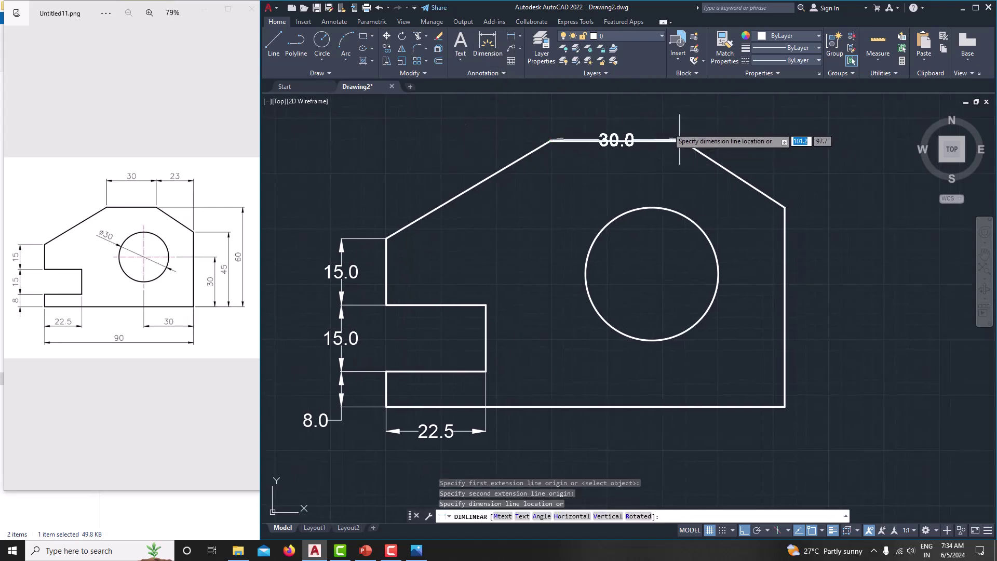
left_click(663, 115)
middle_click_drag(664, 115, 612, 169)
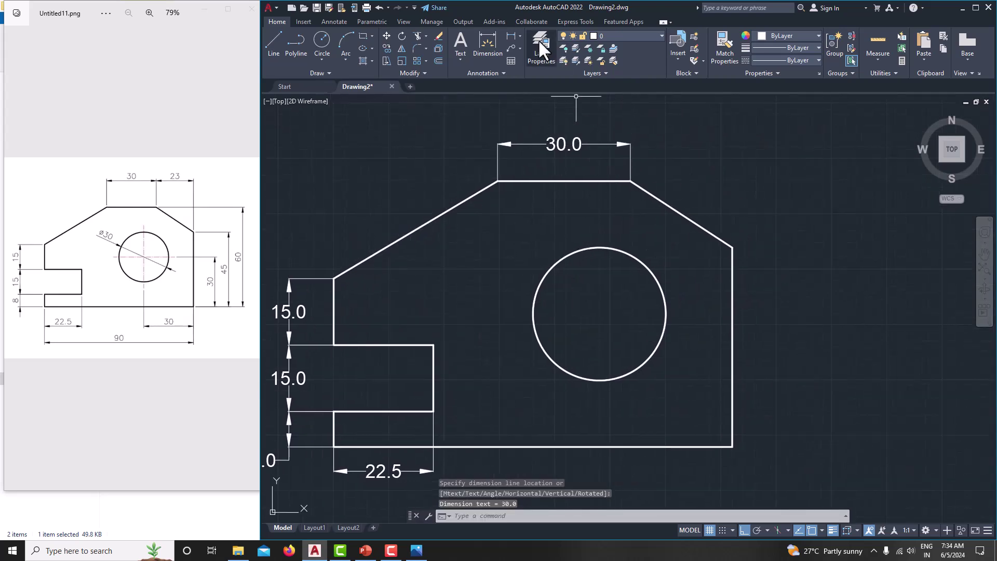
left_click(510, 36)
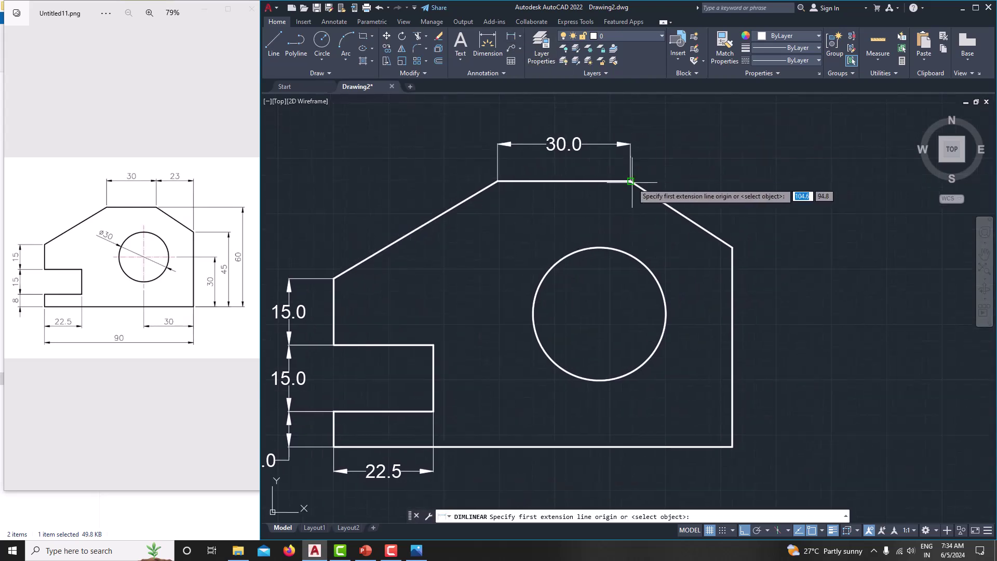
left_click(630, 181)
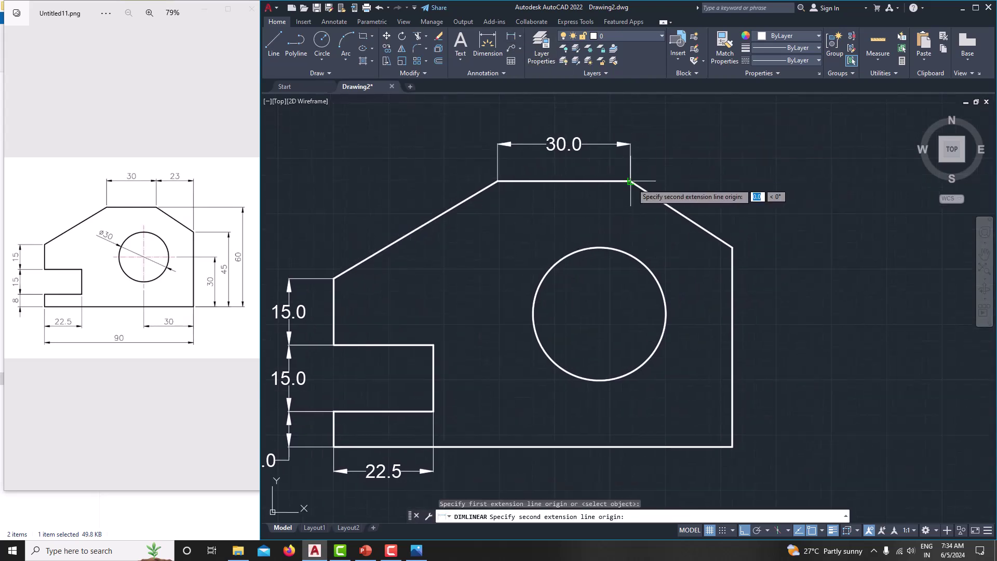
left_click(732, 247)
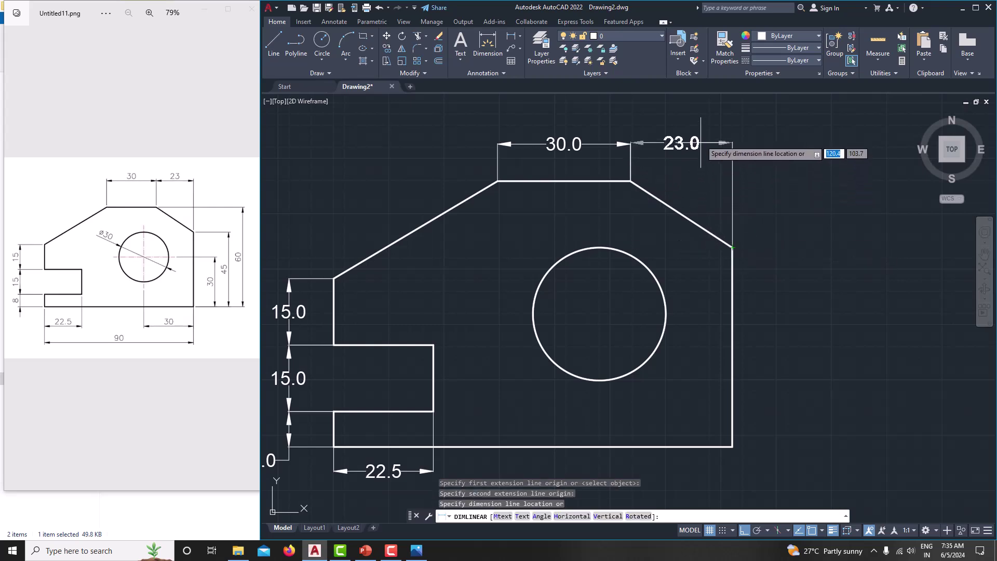
left_click(703, 144)
scroll(742, 167, "down", 2)
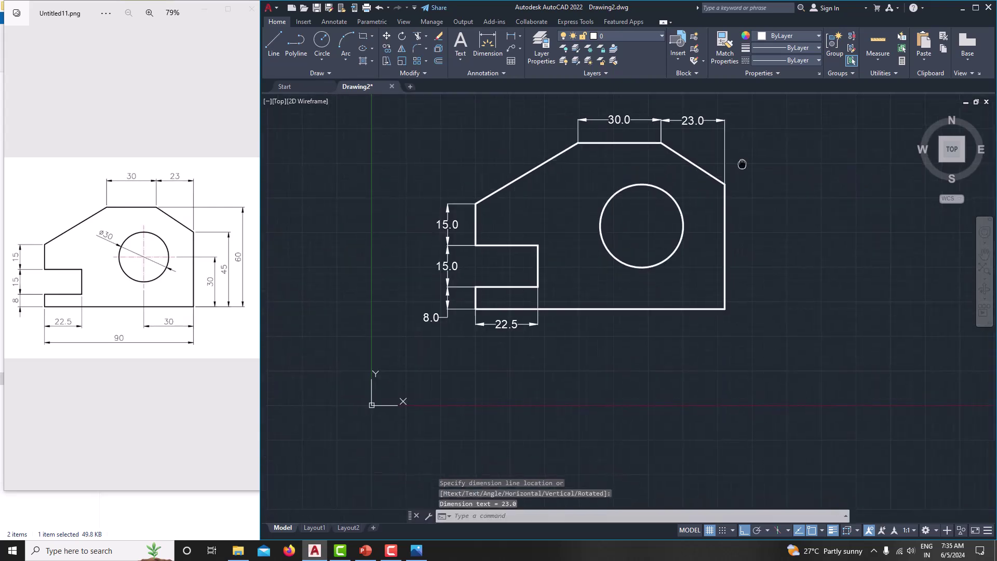
Add the right-side heights: 60.0 overall, 30.0 to the circle centre and 45.0.
left_click(519, 36)
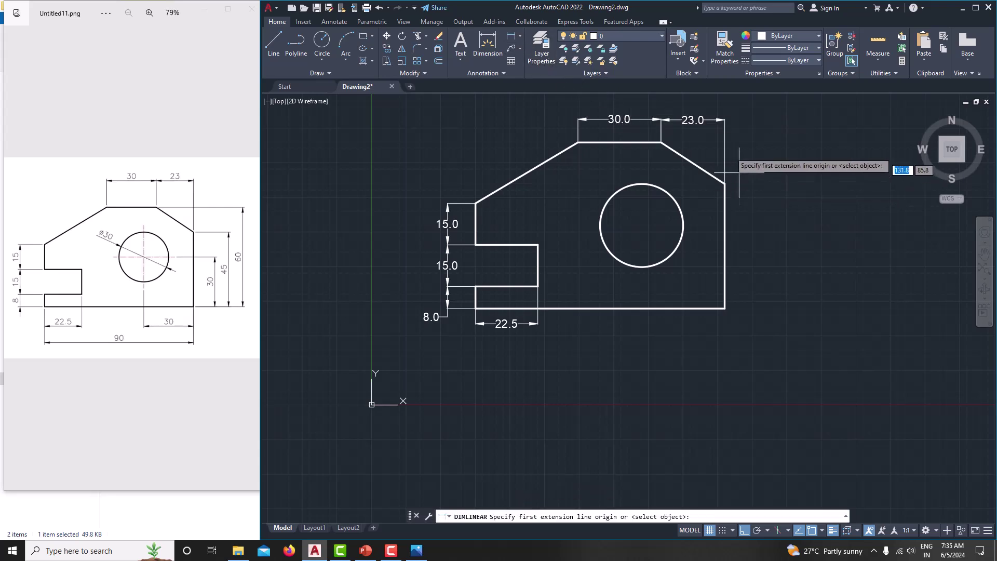
left_click(660, 142)
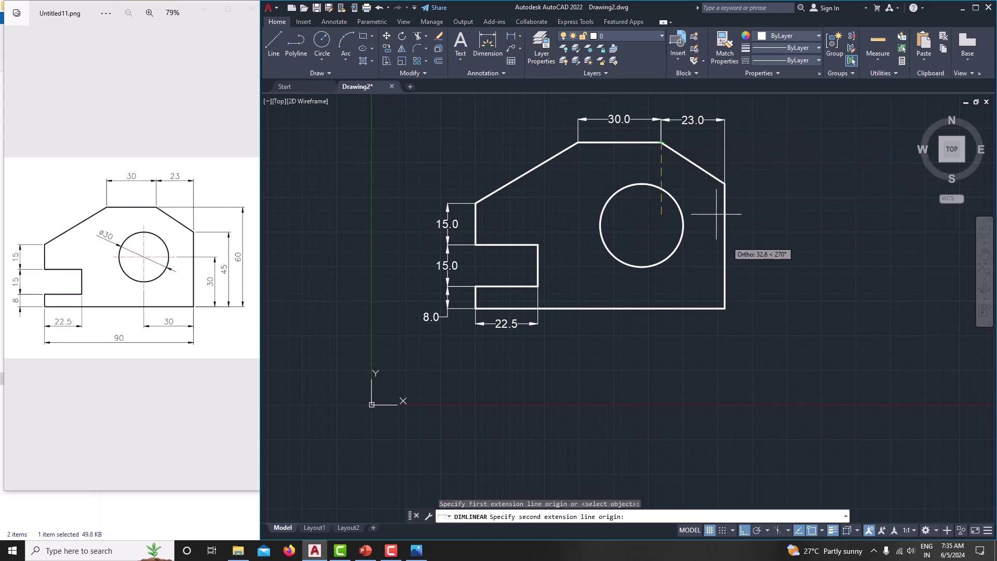
left_click(725, 309)
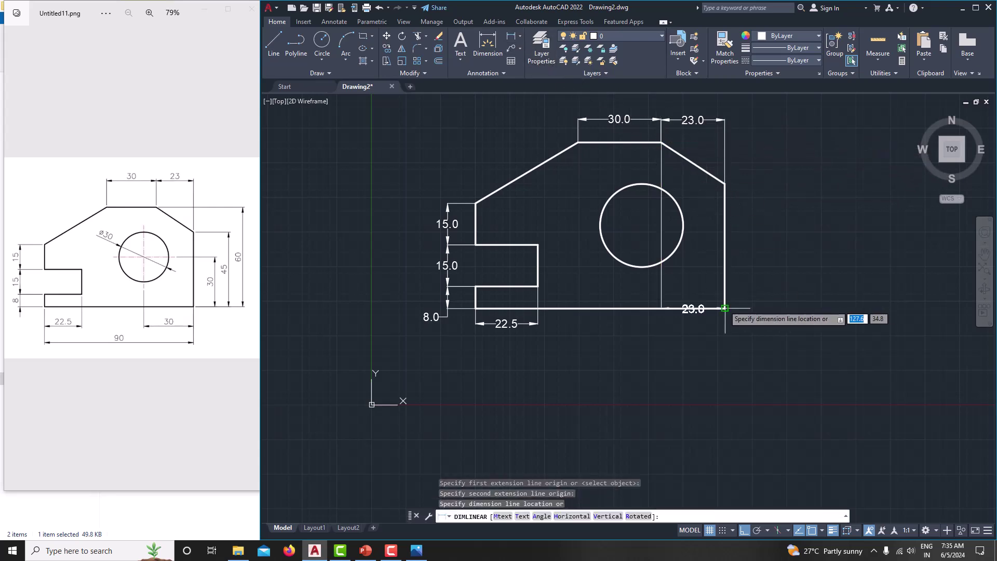
left_click(825, 291)
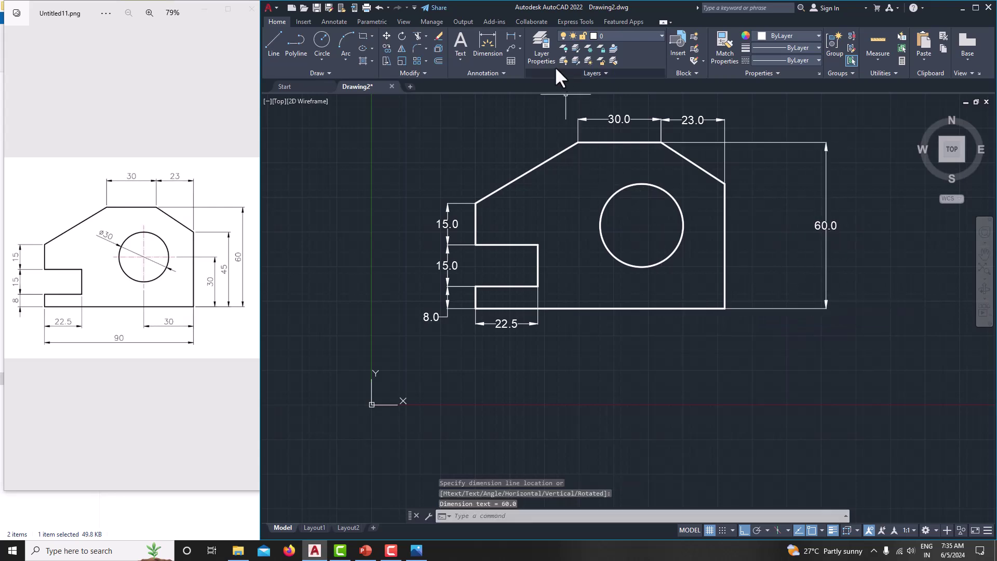
left_click(512, 37)
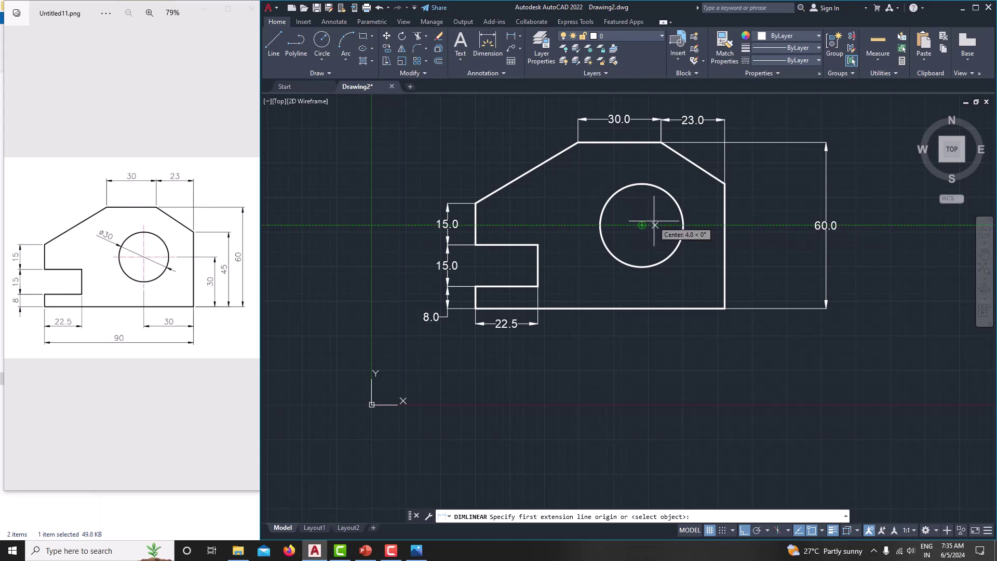
left_click(636, 225)
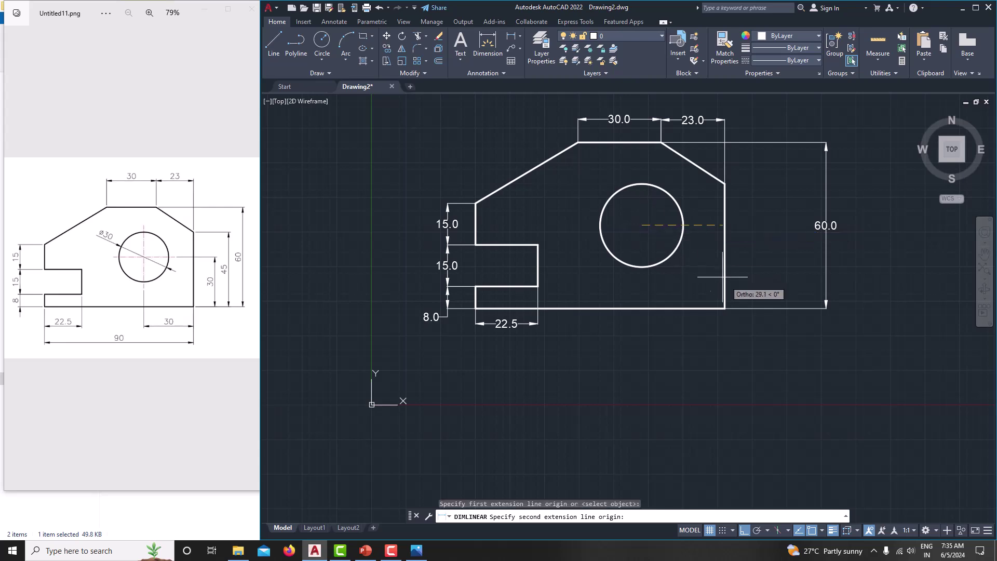
left_click(725, 308)
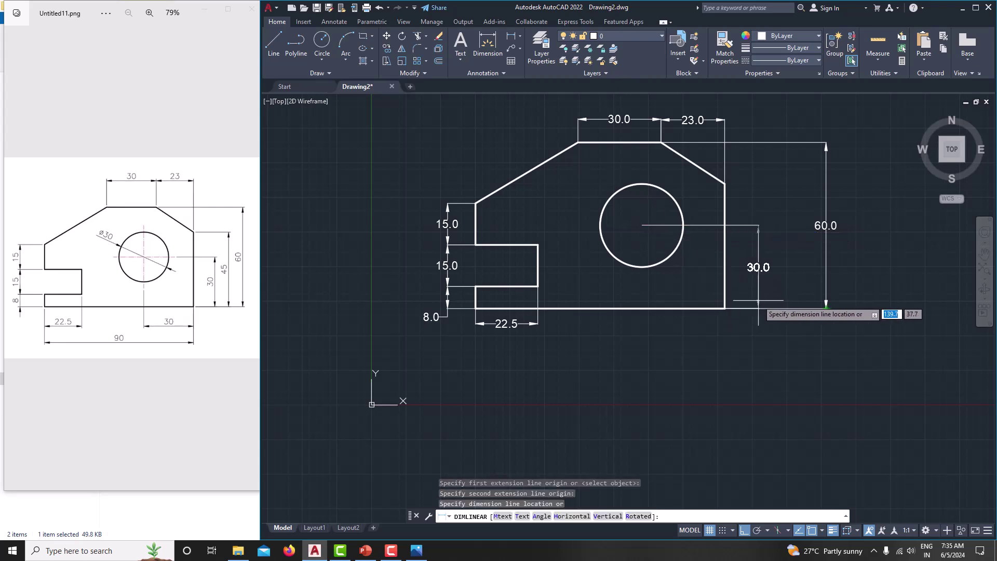
left_click(758, 300)
left_click(508, 37)
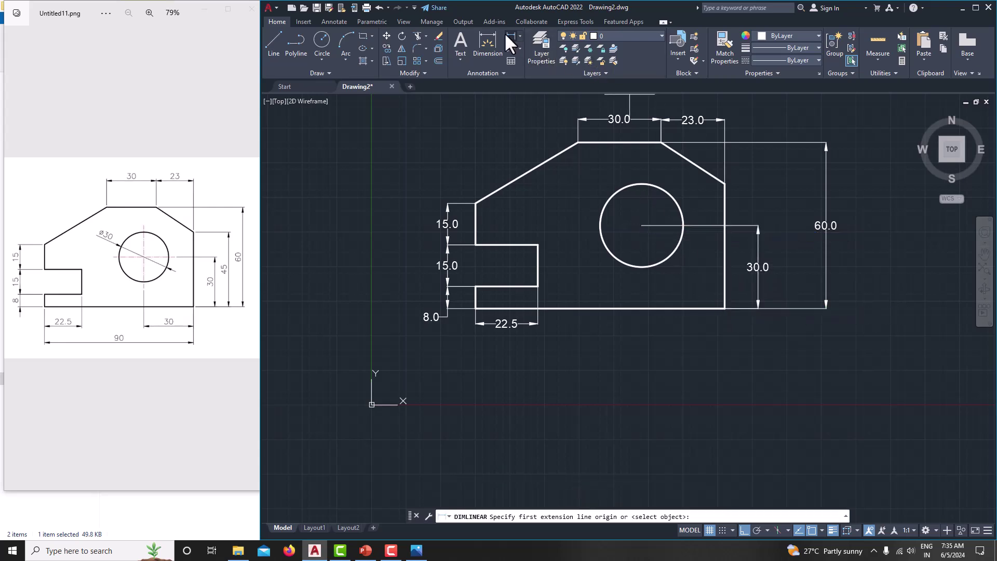
left_click(725, 183)
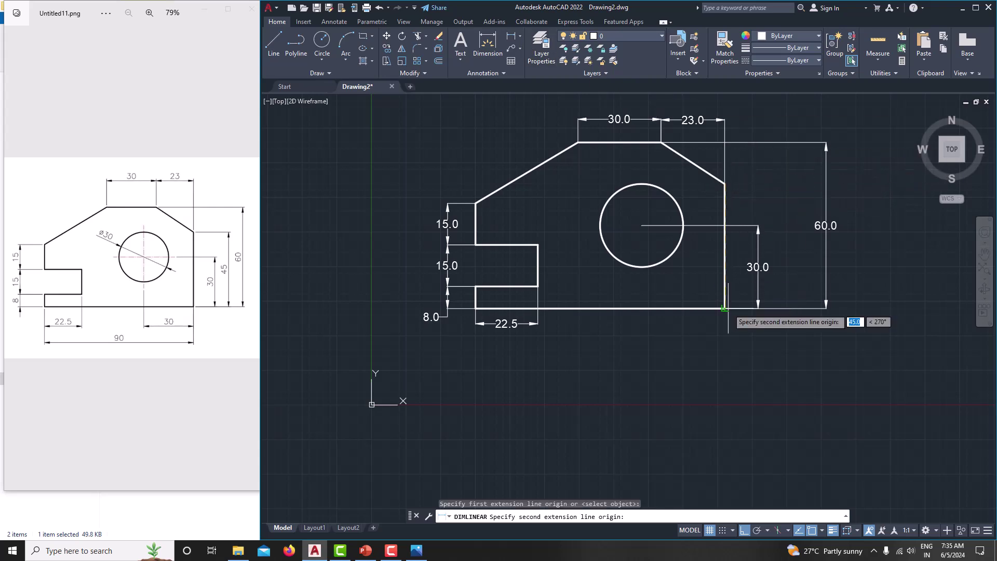
left_click(725, 308)
left_click(799, 252)
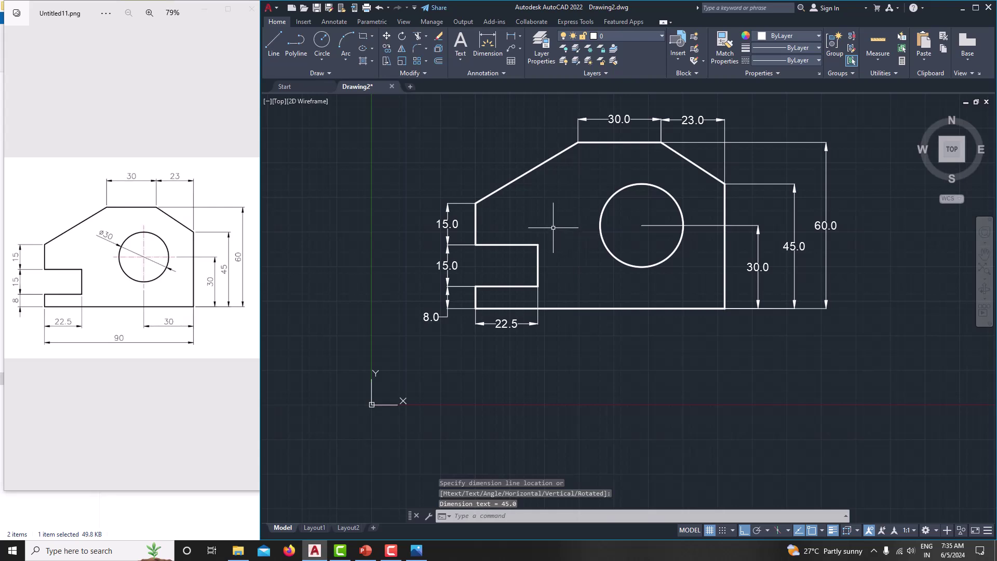
Add the bottom widths: 30.0 from circle centre to the right corner and 90.0 overall.
left_click(511, 37)
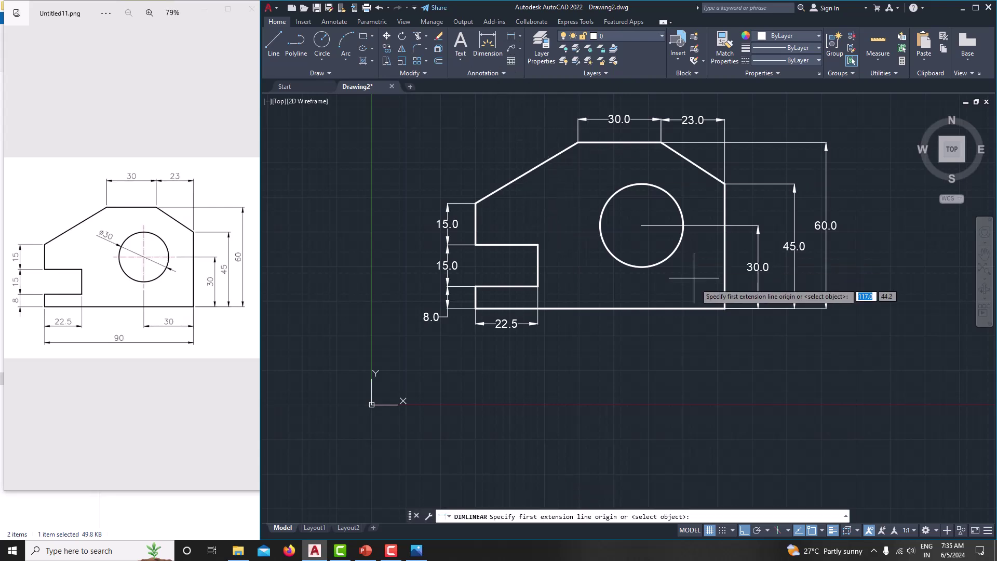
left_click(642, 225)
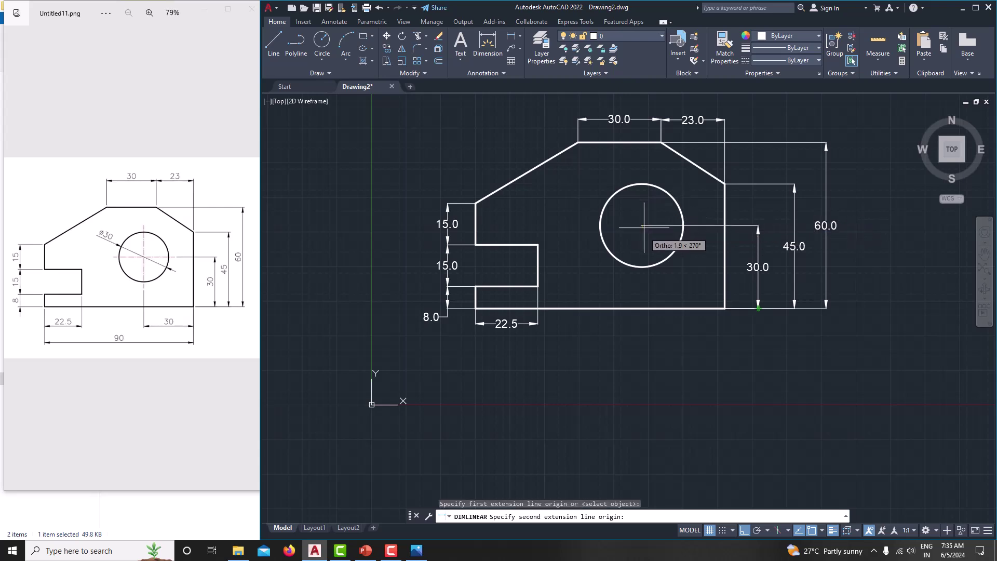
left_click(723, 309)
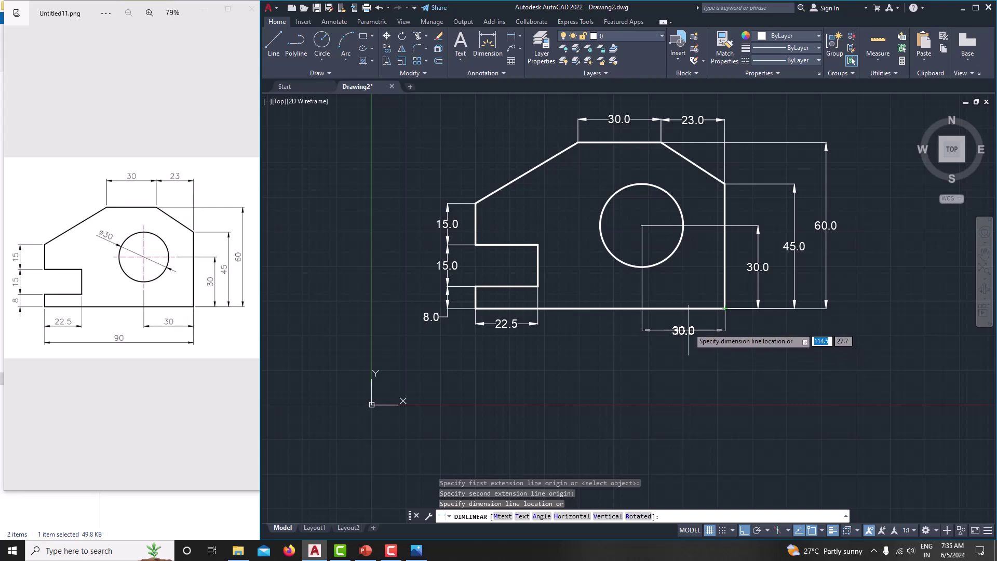
left_click(536, 323)
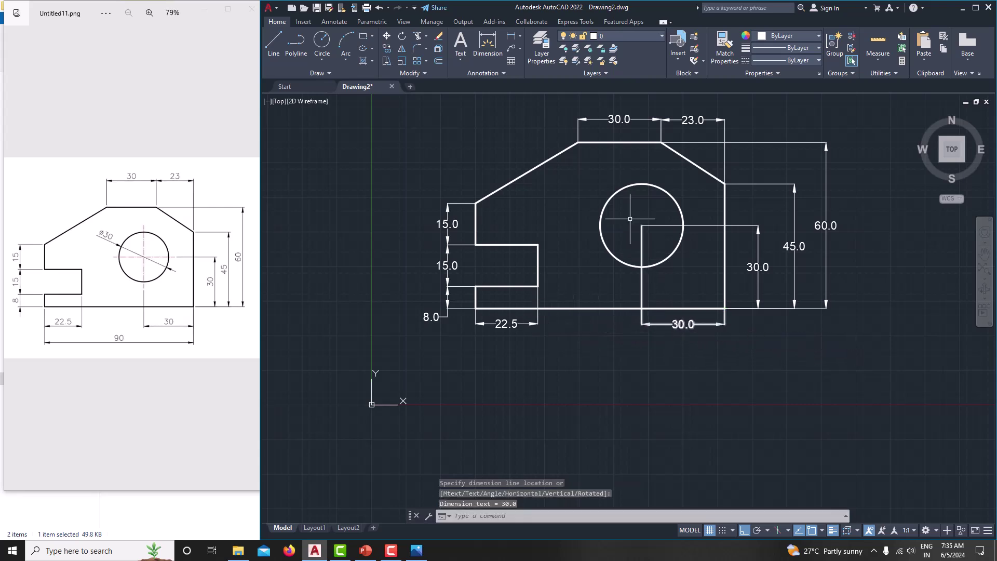
left_click(508, 36)
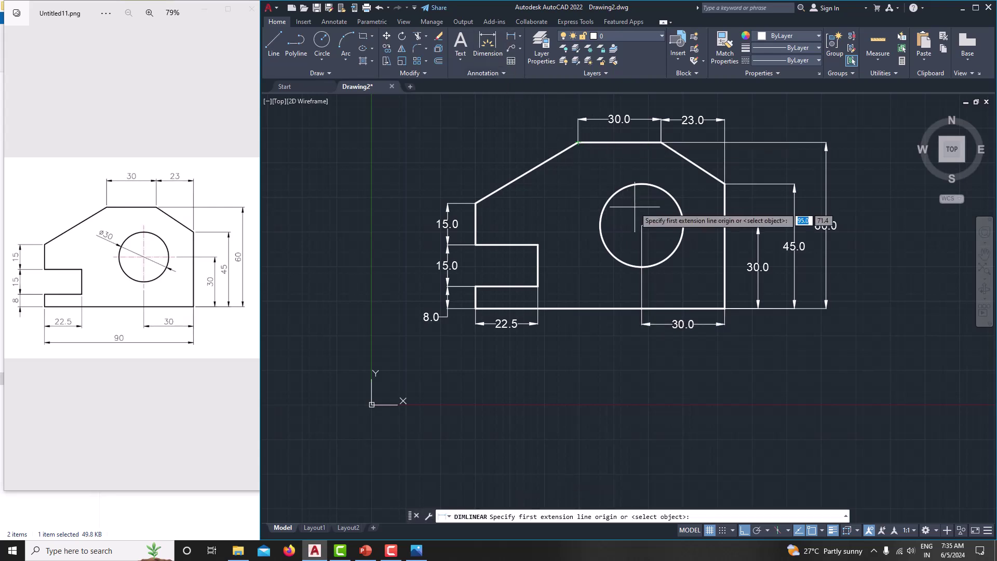
left_click(725, 308)
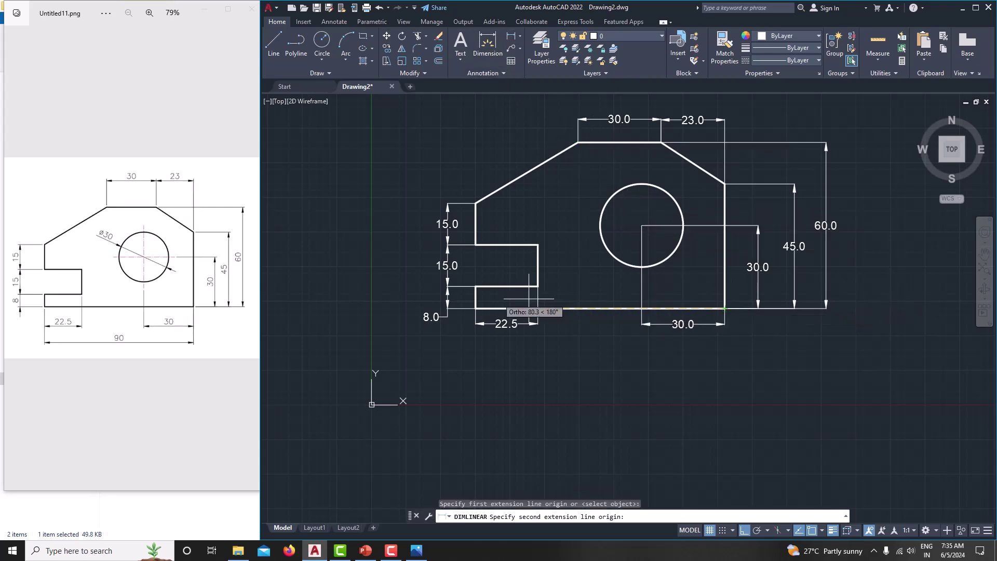
left_click(477, 309)
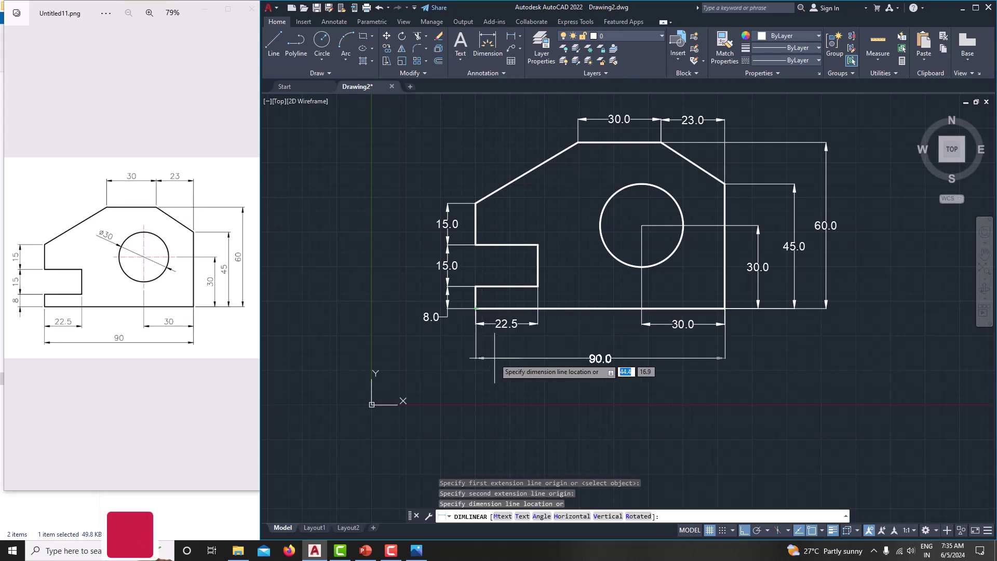
left_click(529, 348)
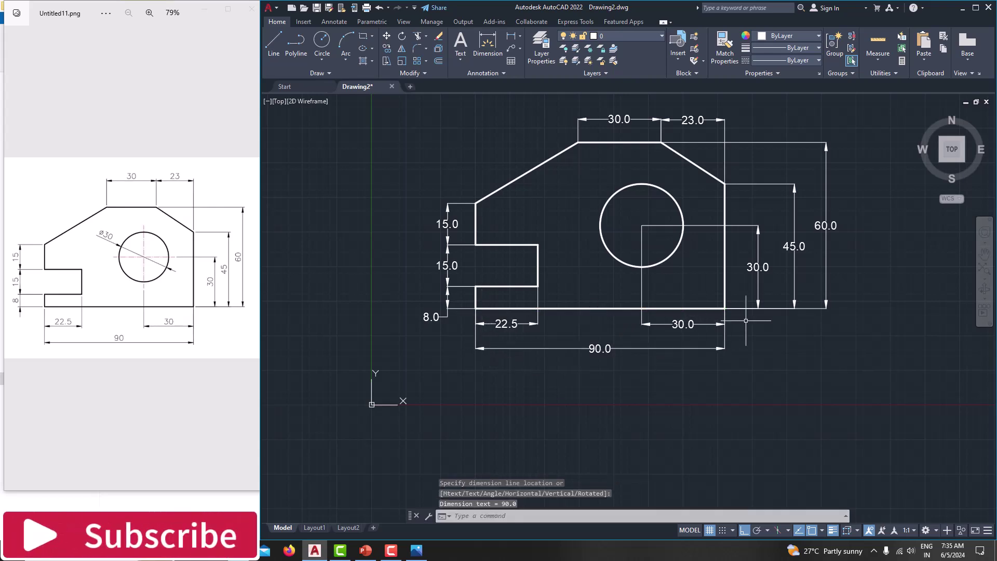
middle_click_drag(745, 321, 724, 341)
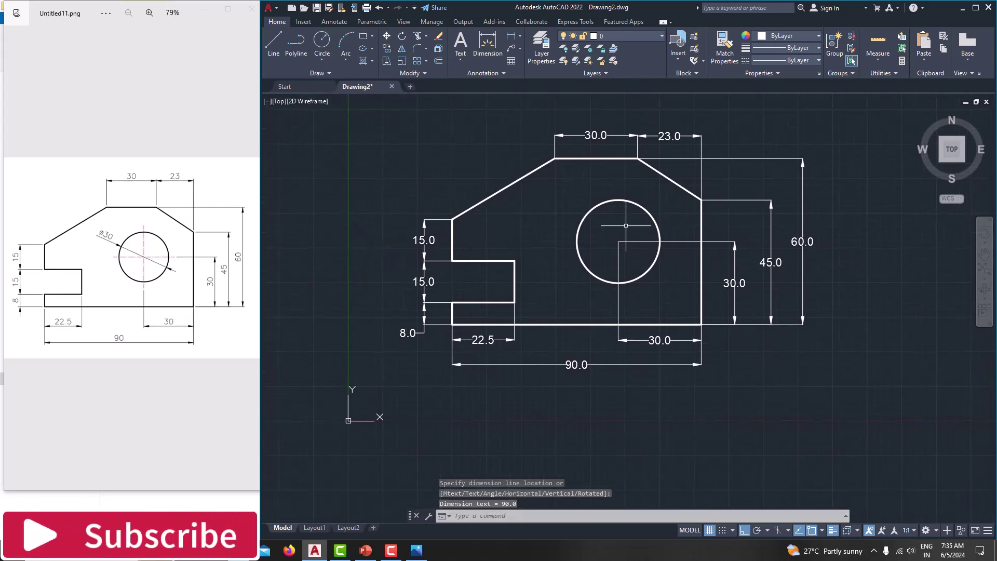
Add a centre mark to the Ø30 circle with the CM command.
type("cm")
key("Return")
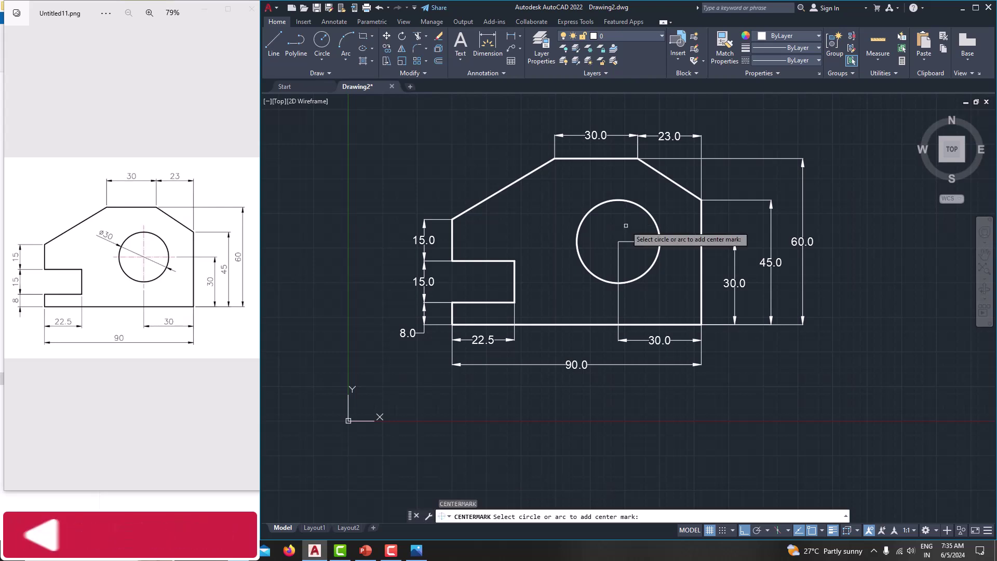
left_click(638, 208)
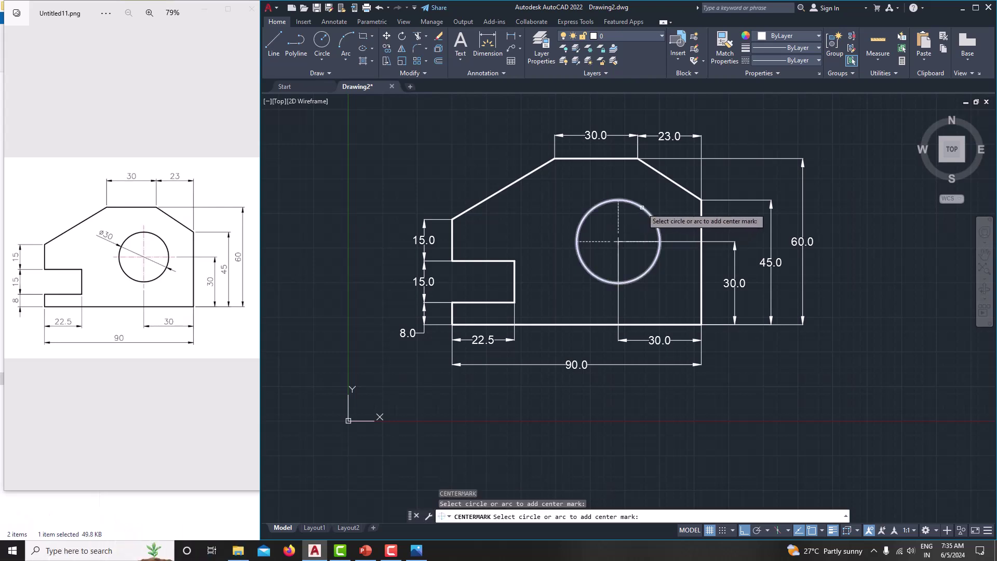
middle_click_drag(637, 268, 628, 273)
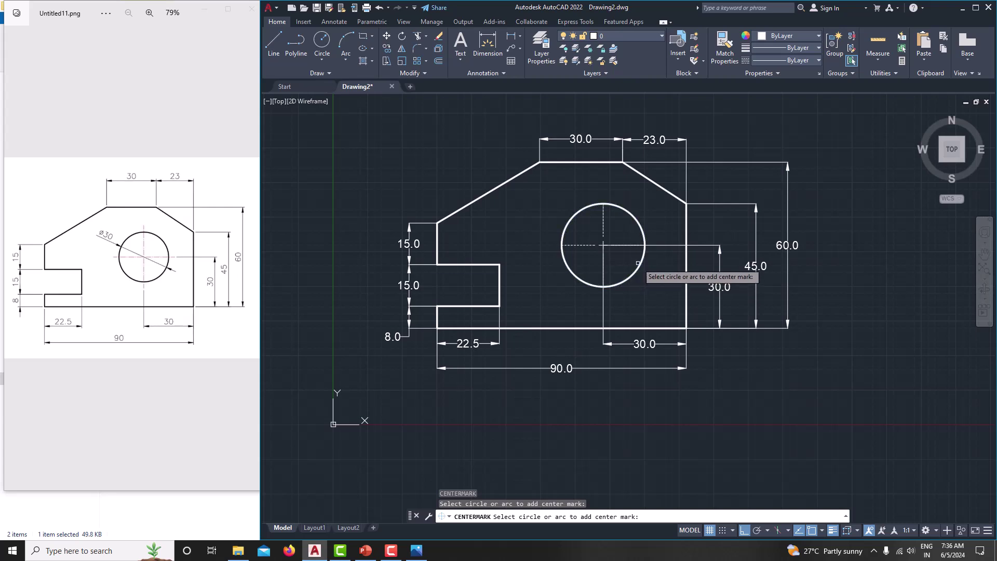
key("Escape")
scroll(593, 234, "up", 4)
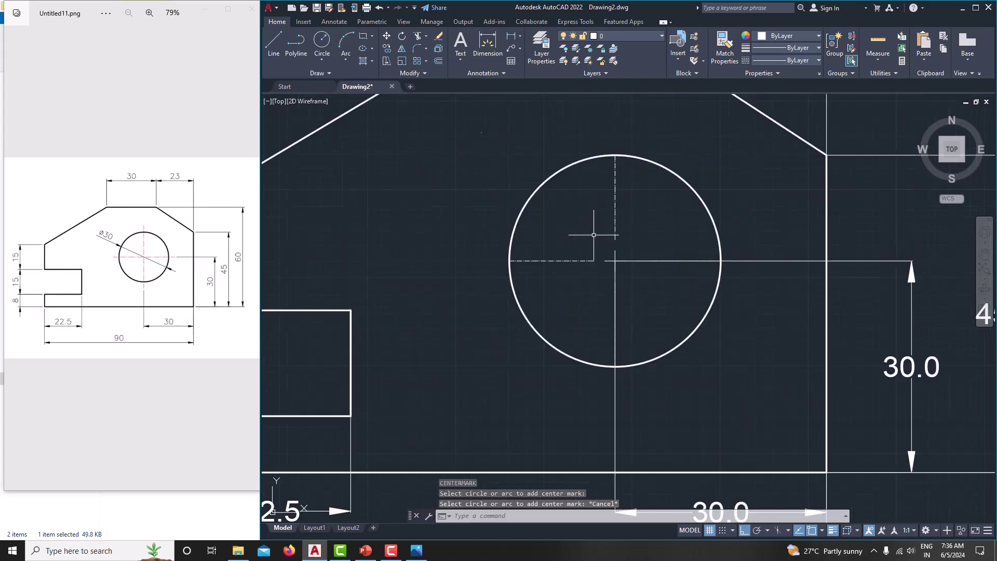
Set the centre mark's linetype scale to 15 in its Properties.
left_click(614, 227)
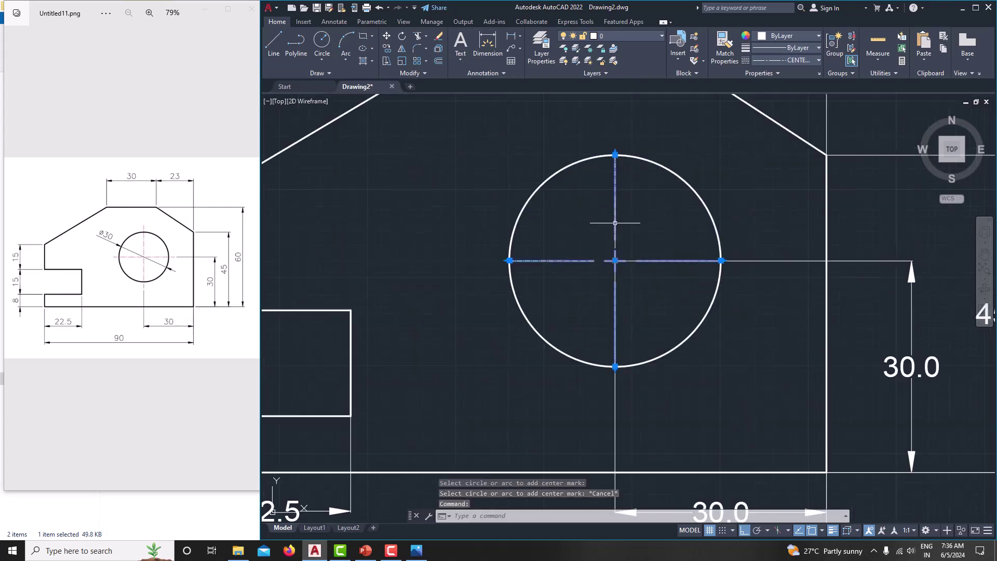
right_click(616, 225)
left_click(655, 483)
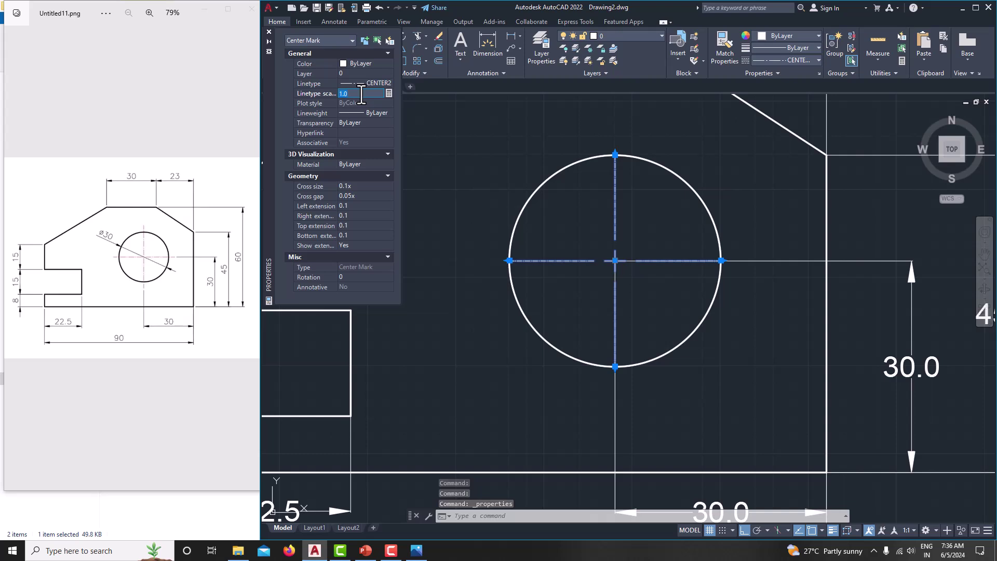
type("15")
key("Return")
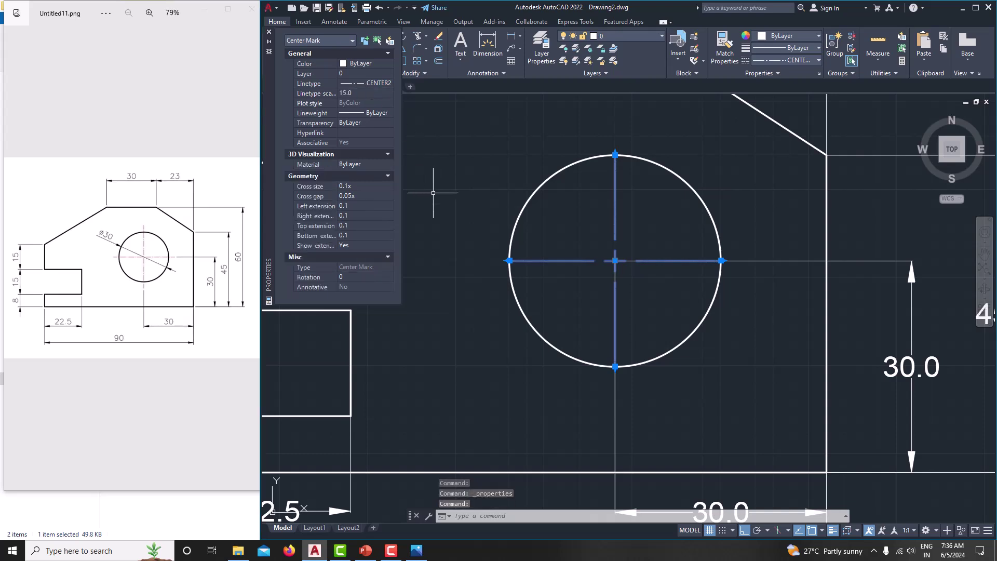
key("Escape")
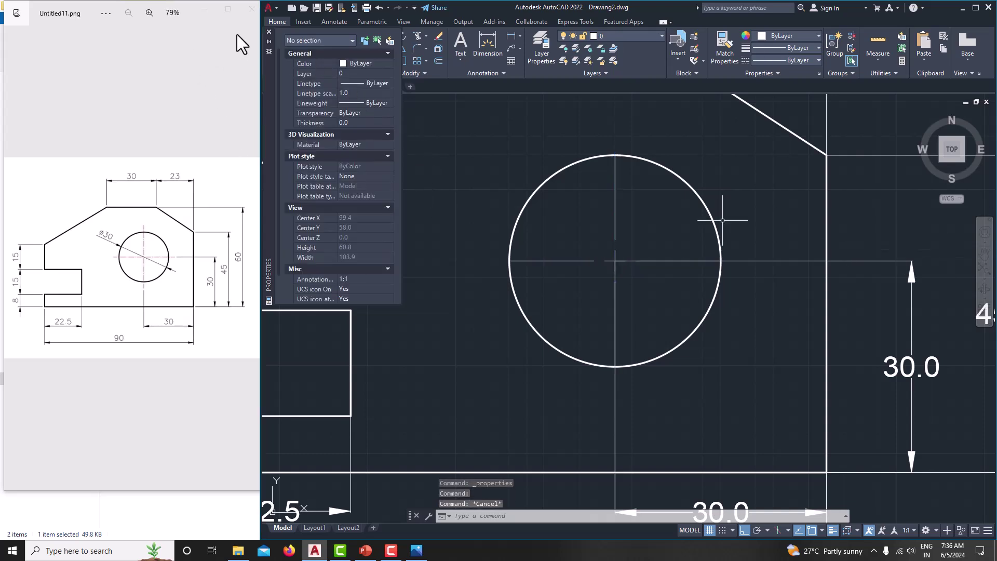
left_click(268, 32)
scroll(597, 234, "down", 4)
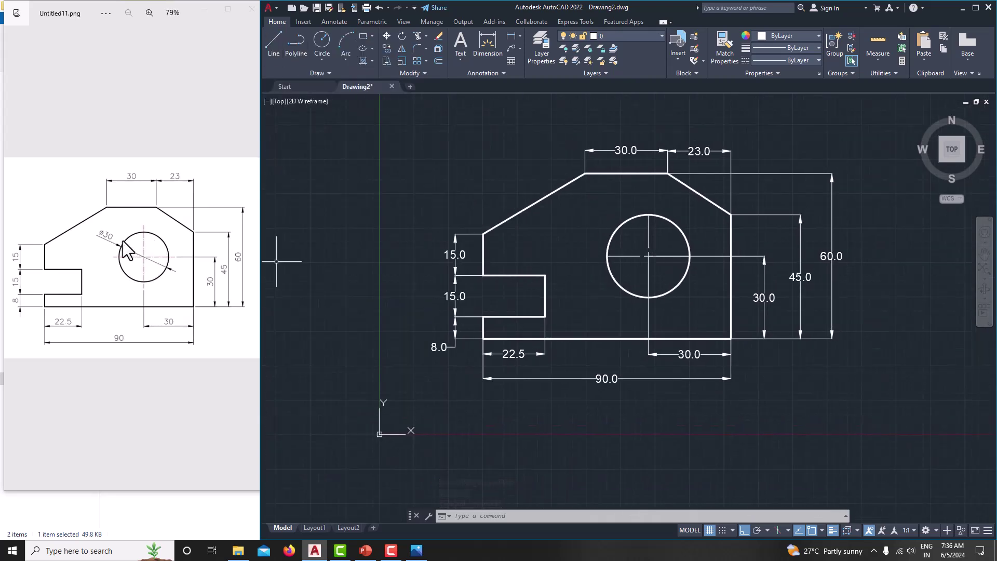
Add a Ø30.0 diameter dimension to the circle.
left_click(520, 32)
left_click(525, 160)
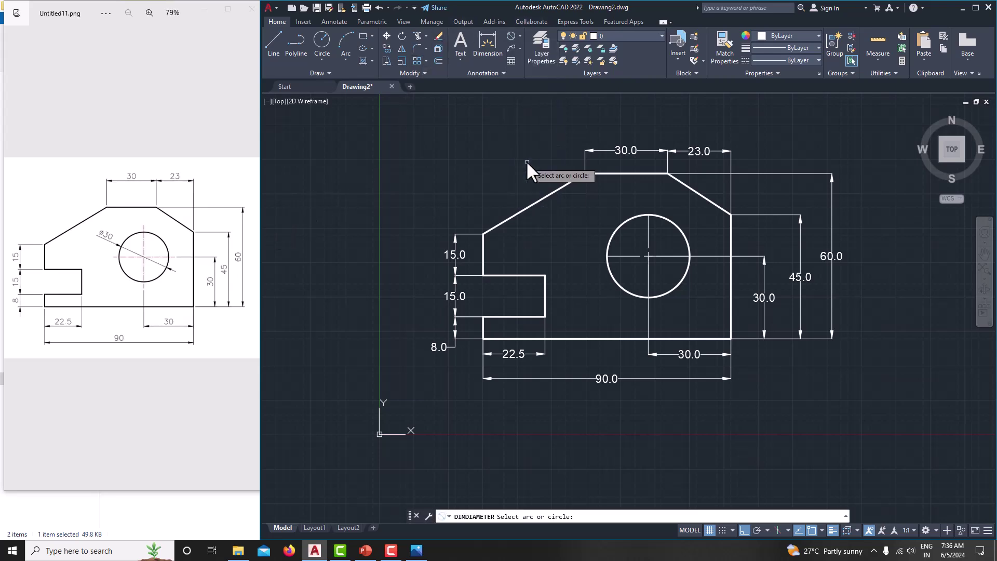
left_click(664, 217)
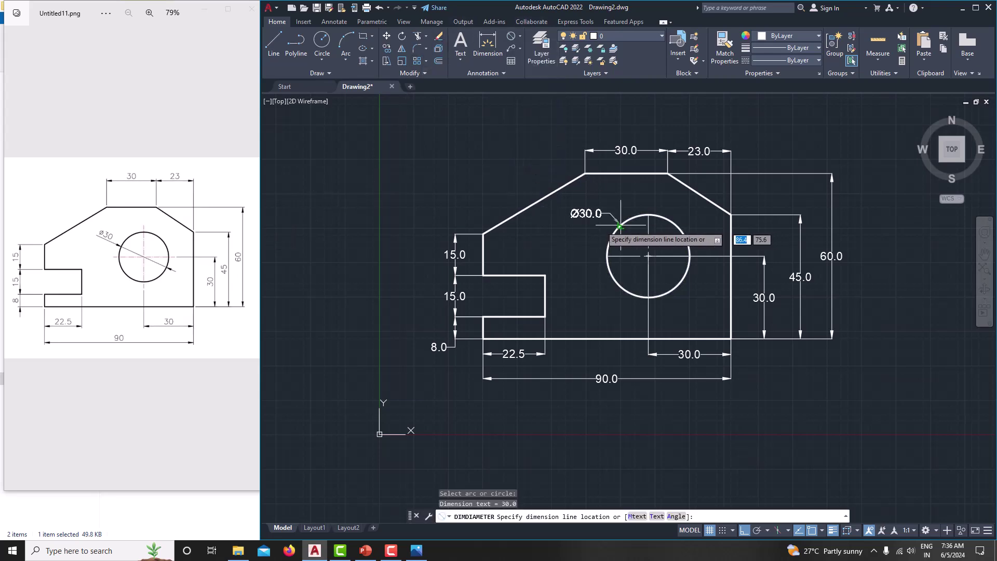
left_click(543, 185)
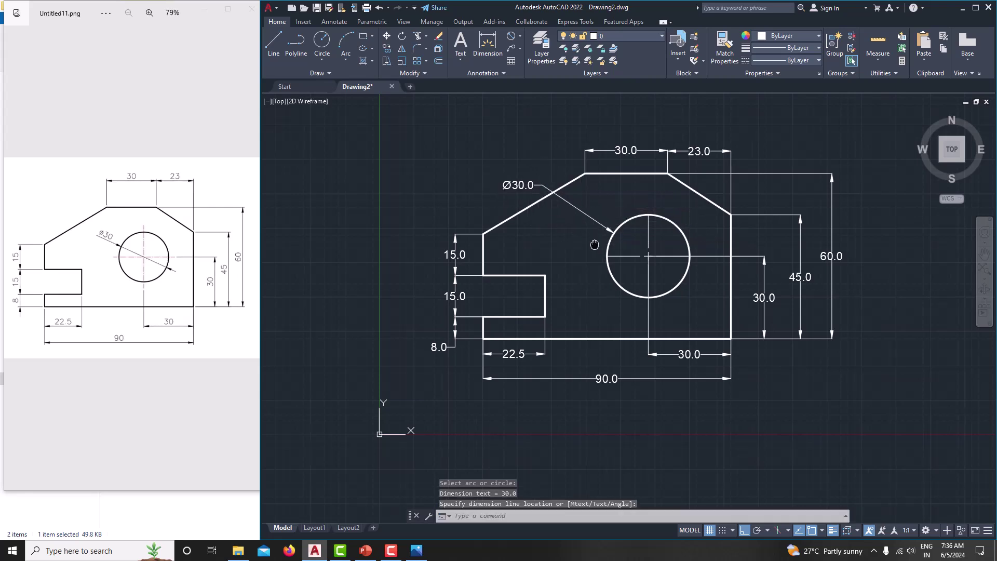
middle_click_drag(594, 244, 549, 240)
Move the Ø30.0 label inside the plate just above and left of the circle.
left_click(480, 175)
left_click(467, 180)
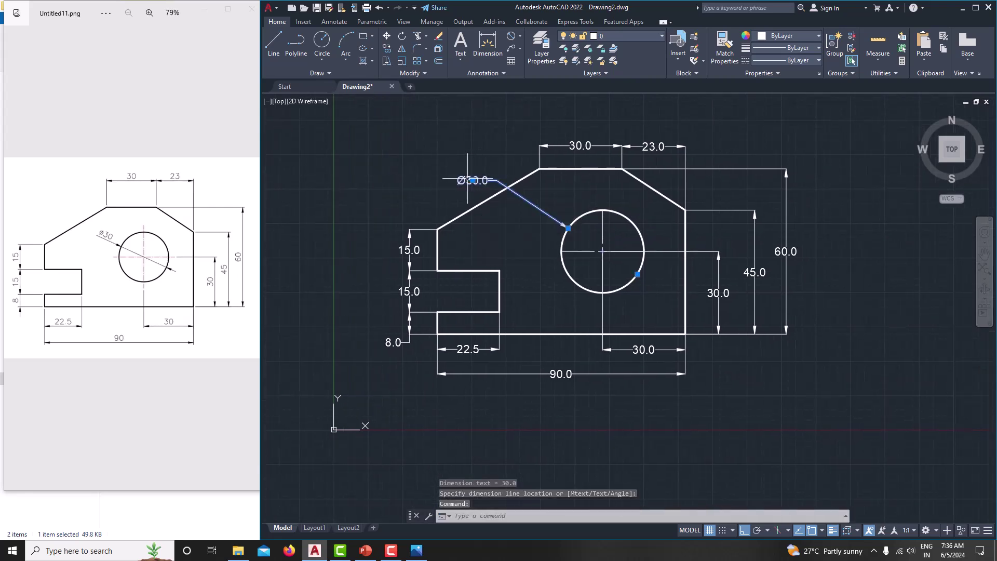
left_click(472, 180)
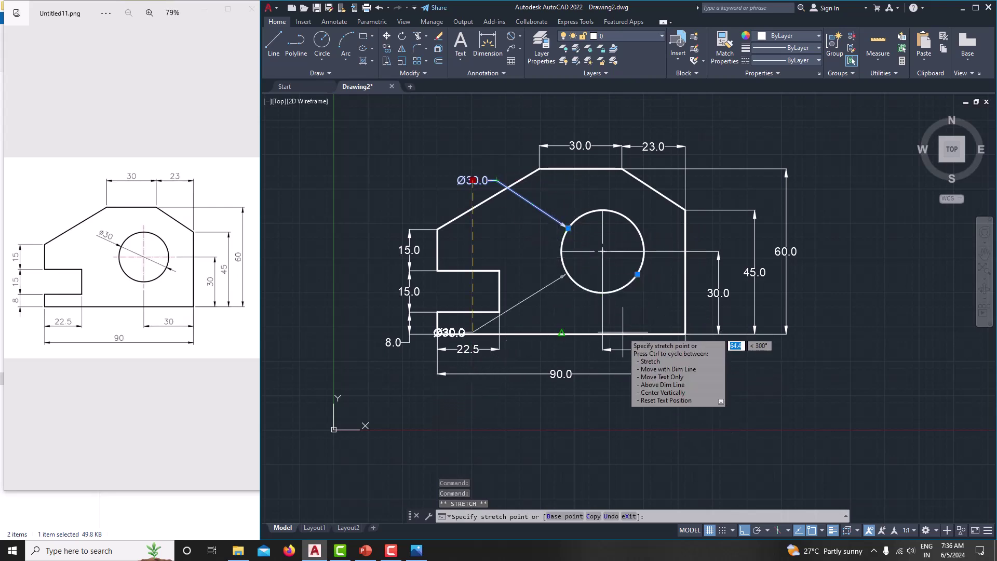
key("F8")
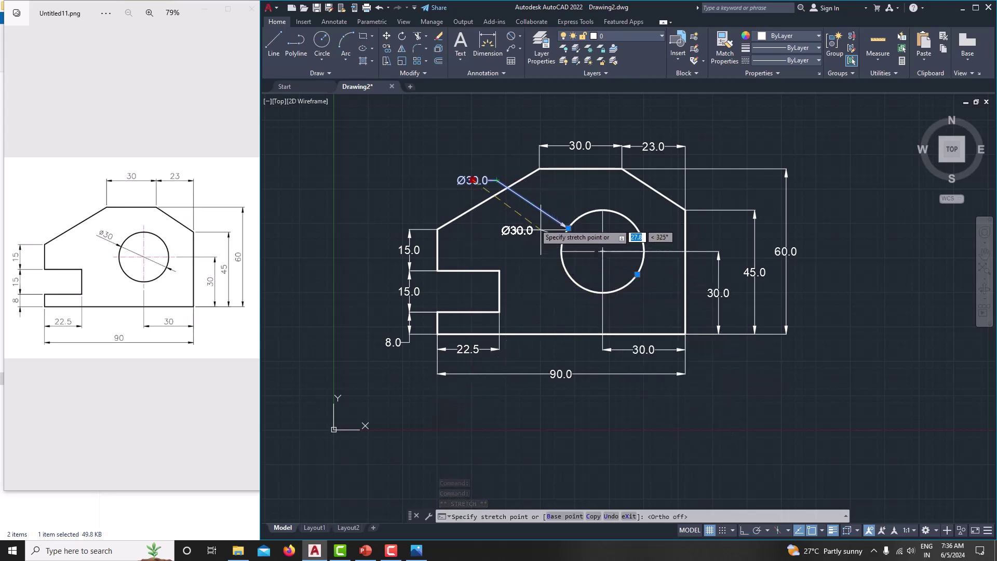
left_click(545, 219)
key("Escape")
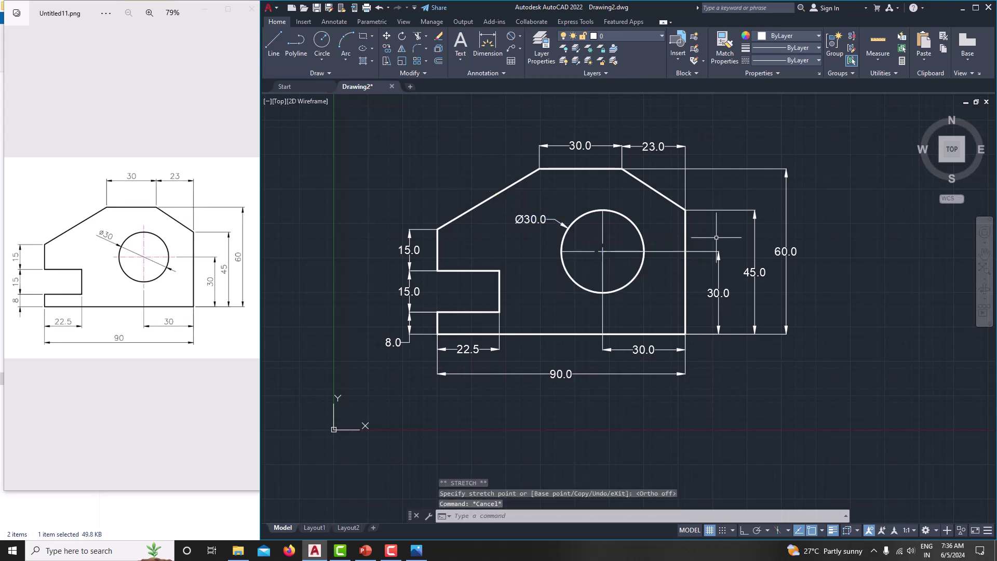
middle_click_drag(715, 244, 738, 241)
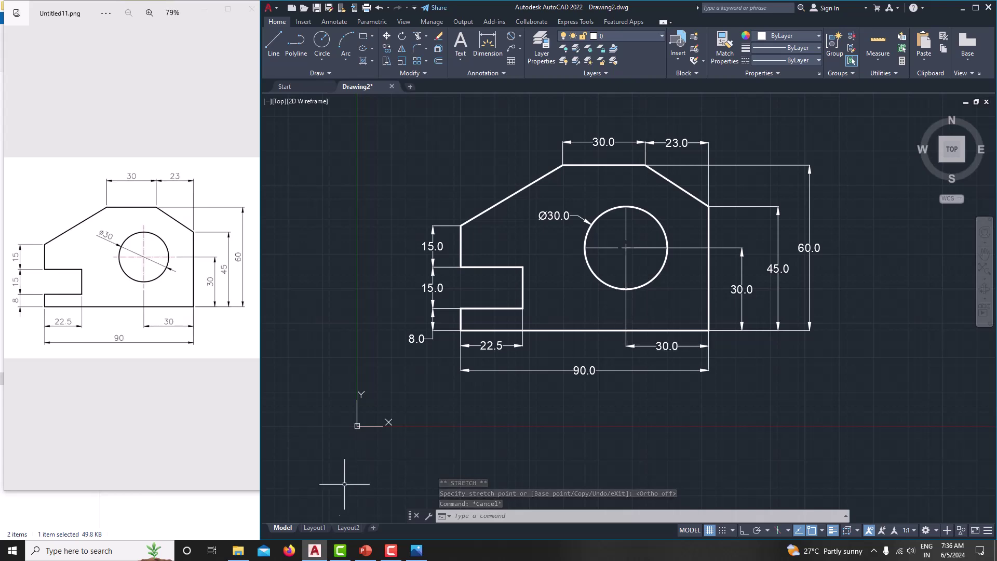
Fit the dimensioned plate in the Layout1 viewport with grid off, then capture a screenshot.
left_click(311, 527)
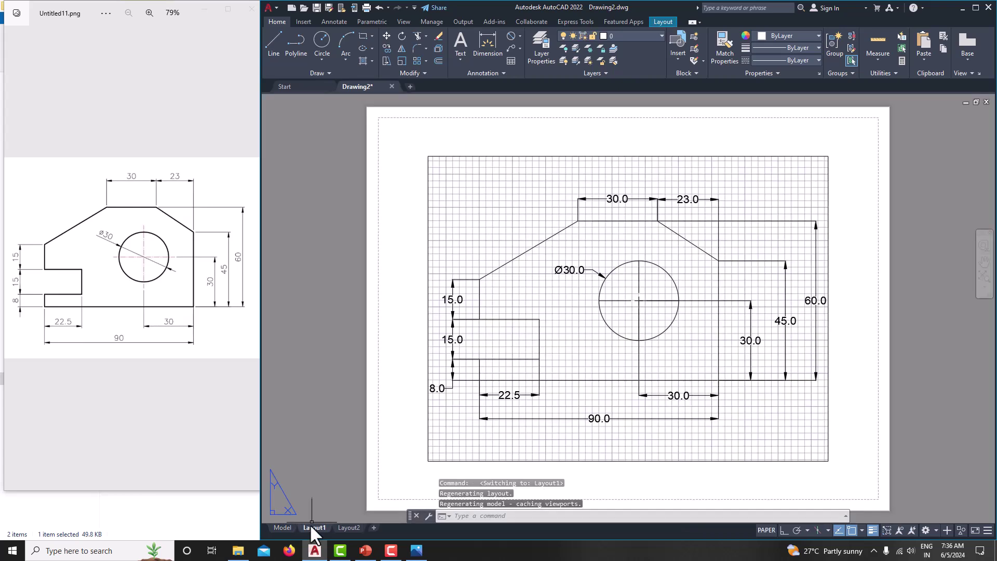
left_click(759, 530)
left_click(649, 529)
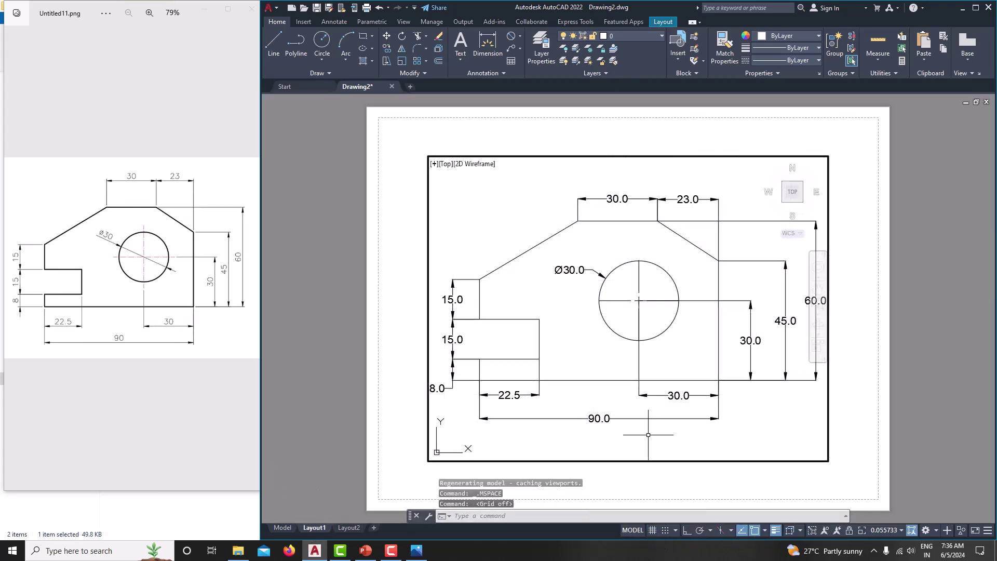
scroll(637, 392, "down", 4)
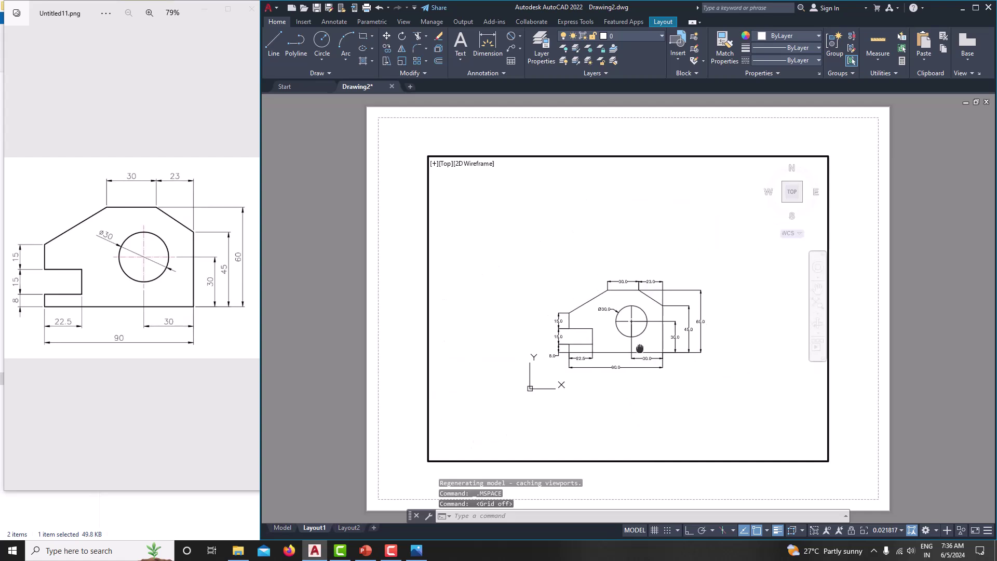
middle_click_drag(626, 334, 617, 349)
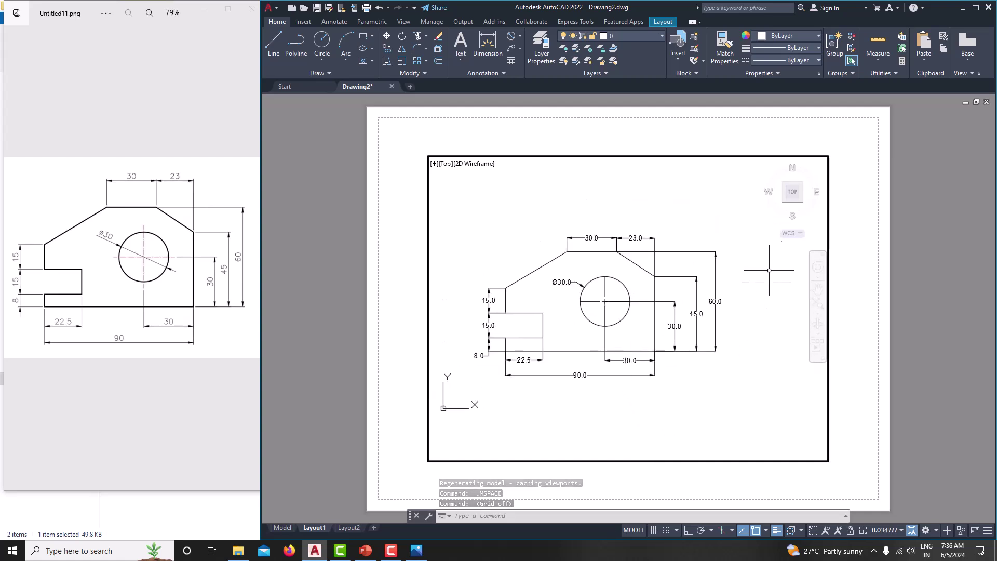
left_click(790, 196)
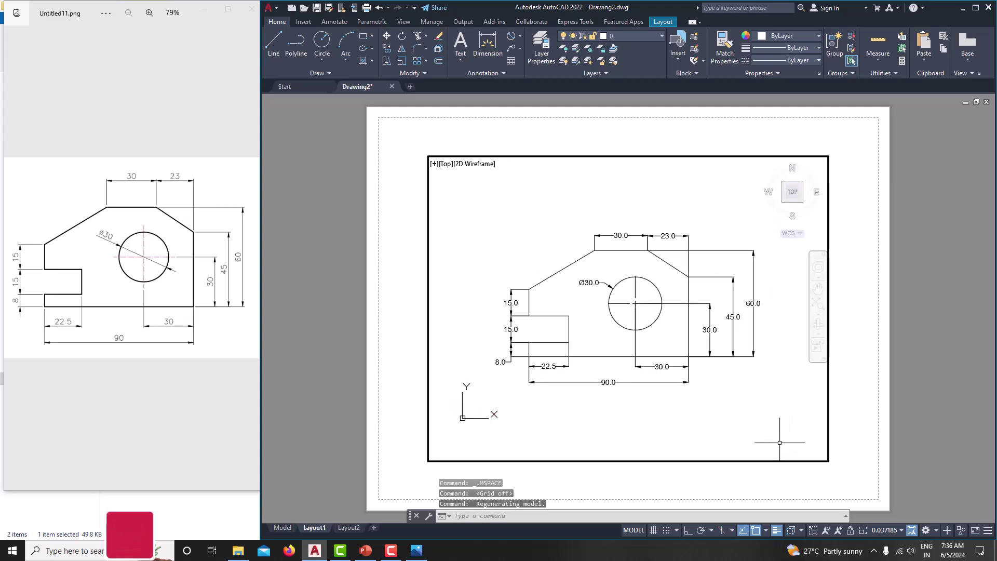
left_click(633, 527)
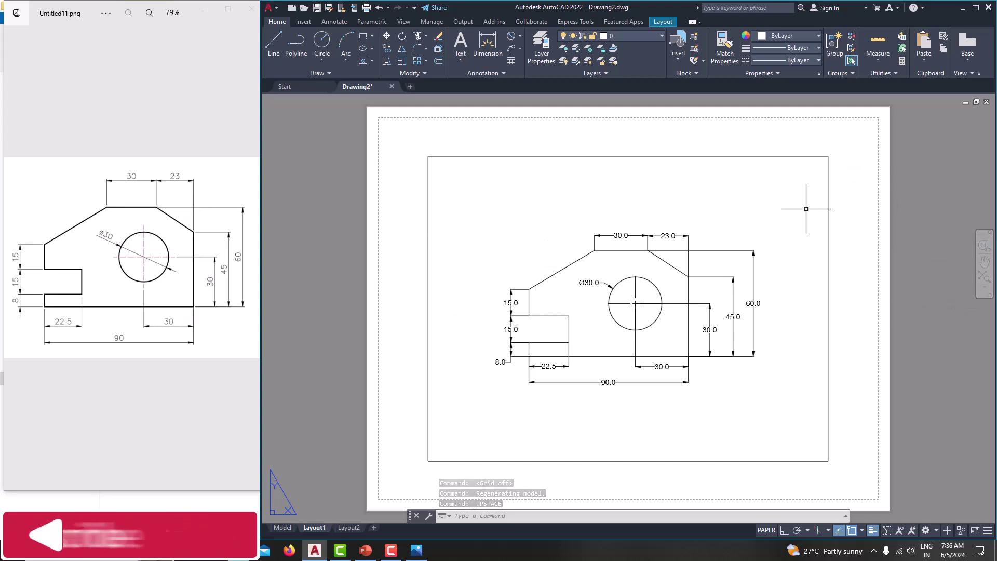
key("super+shift+s")
mouse_move(468, 183)
left_mouse_down()
mouse_move(601, 329)
mouse_move(779, 427)
left_mouse_up()
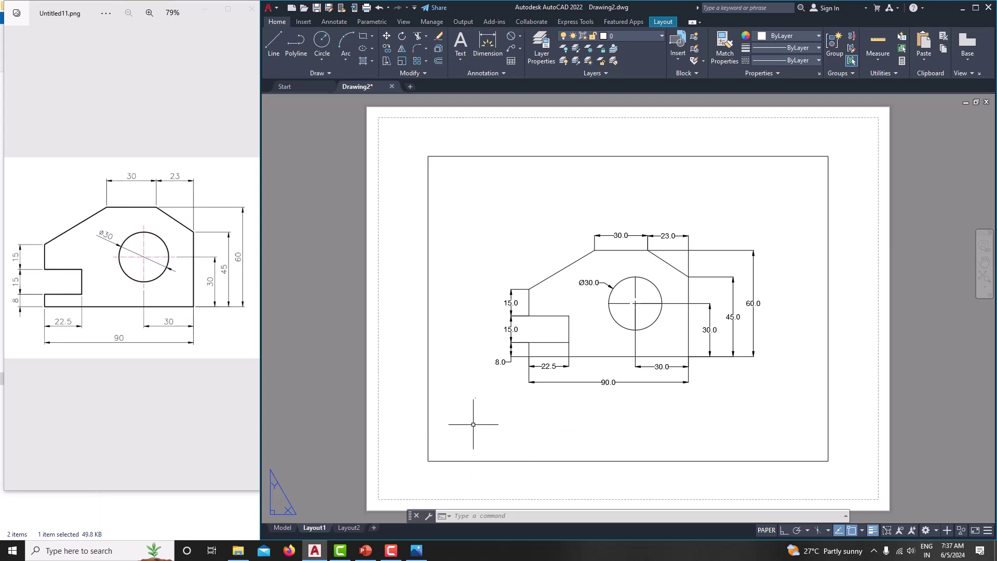
Switch to the Model tab and zoom in slightly to frame the dimensioned plate with its Ø30.0 hole.
left_click(282, 527)
scroll(638, 353, "up", 2)
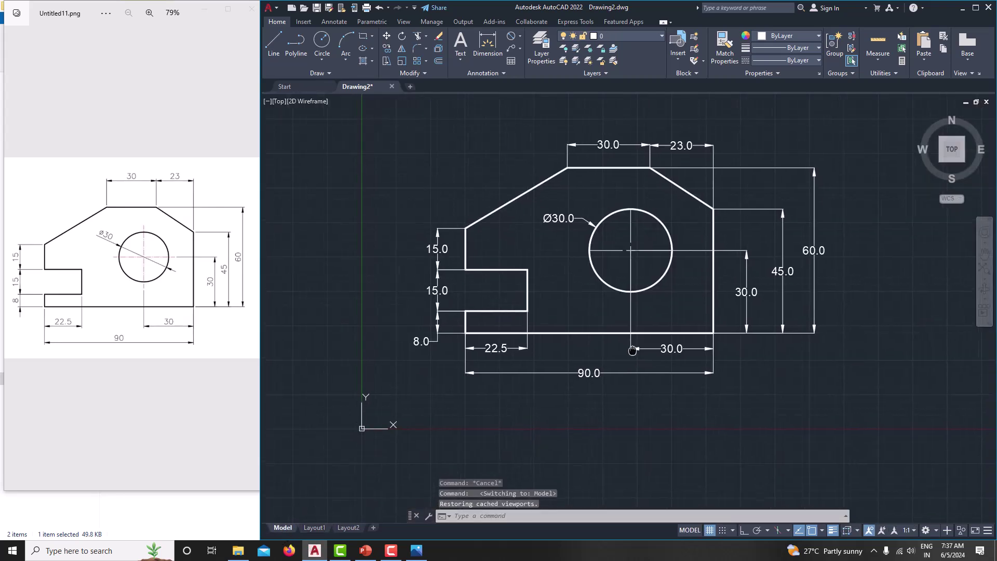